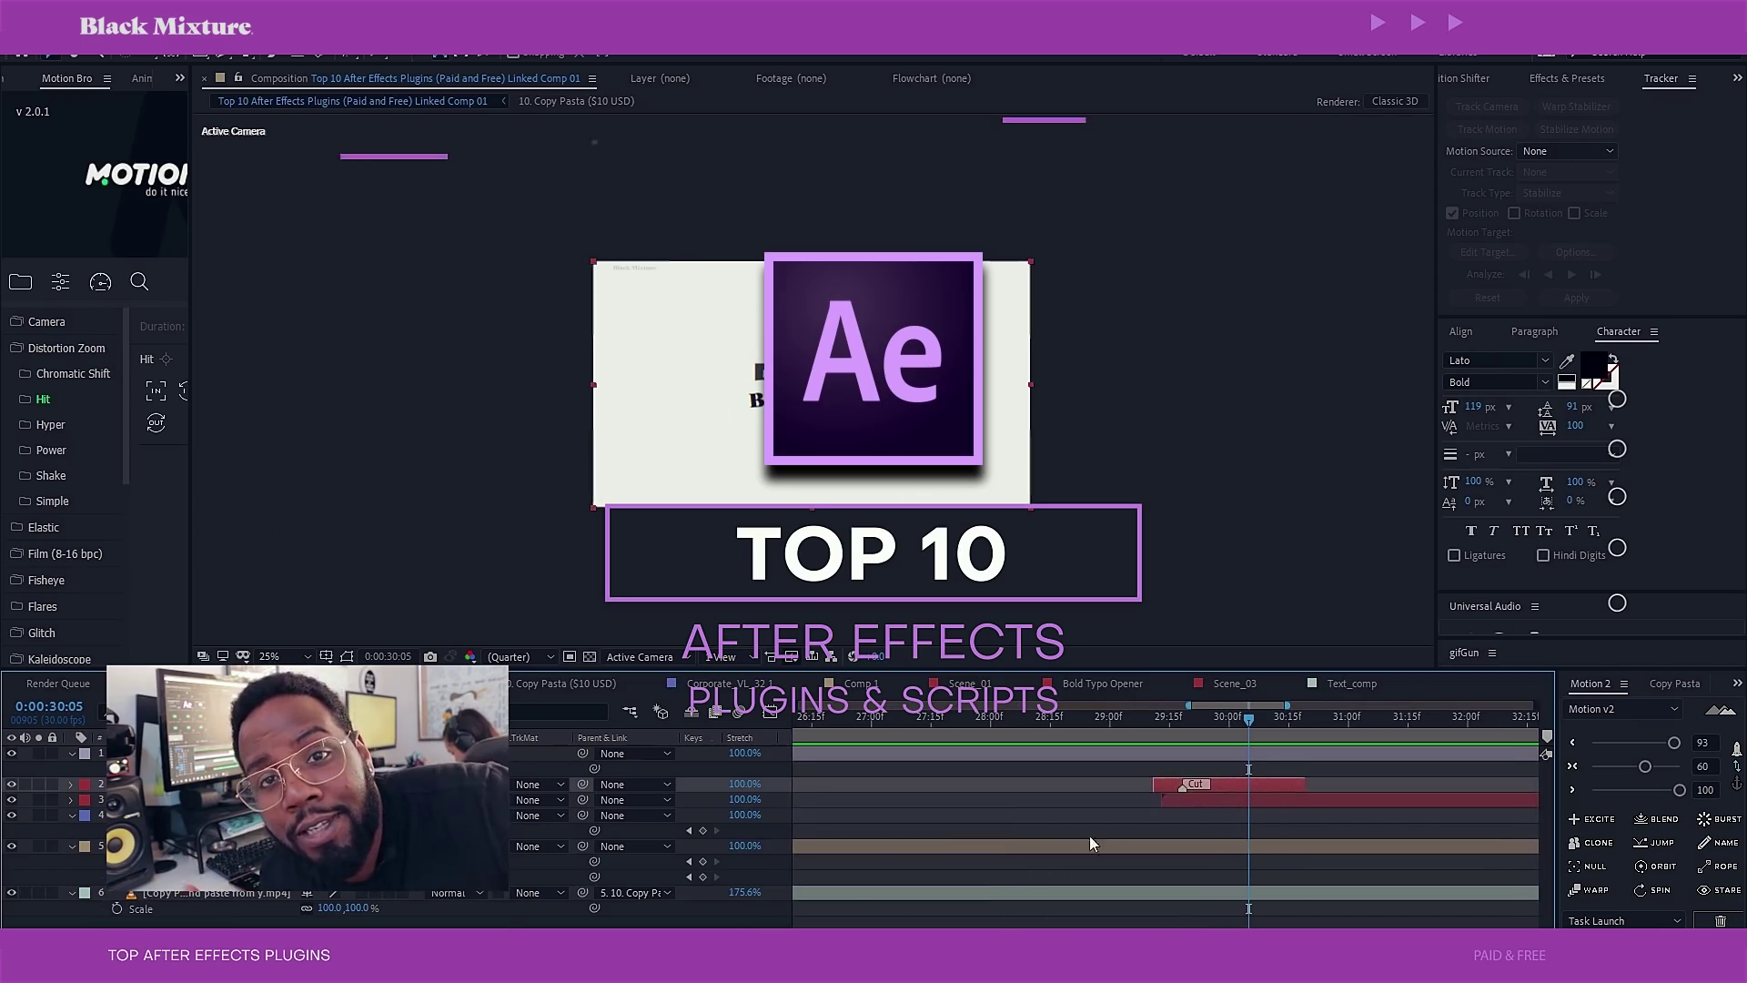
Step: Drag layer 2's red clip slightly left so its Cut marker lands earlier
left_click_drag(1198, 789, 1181, 784)
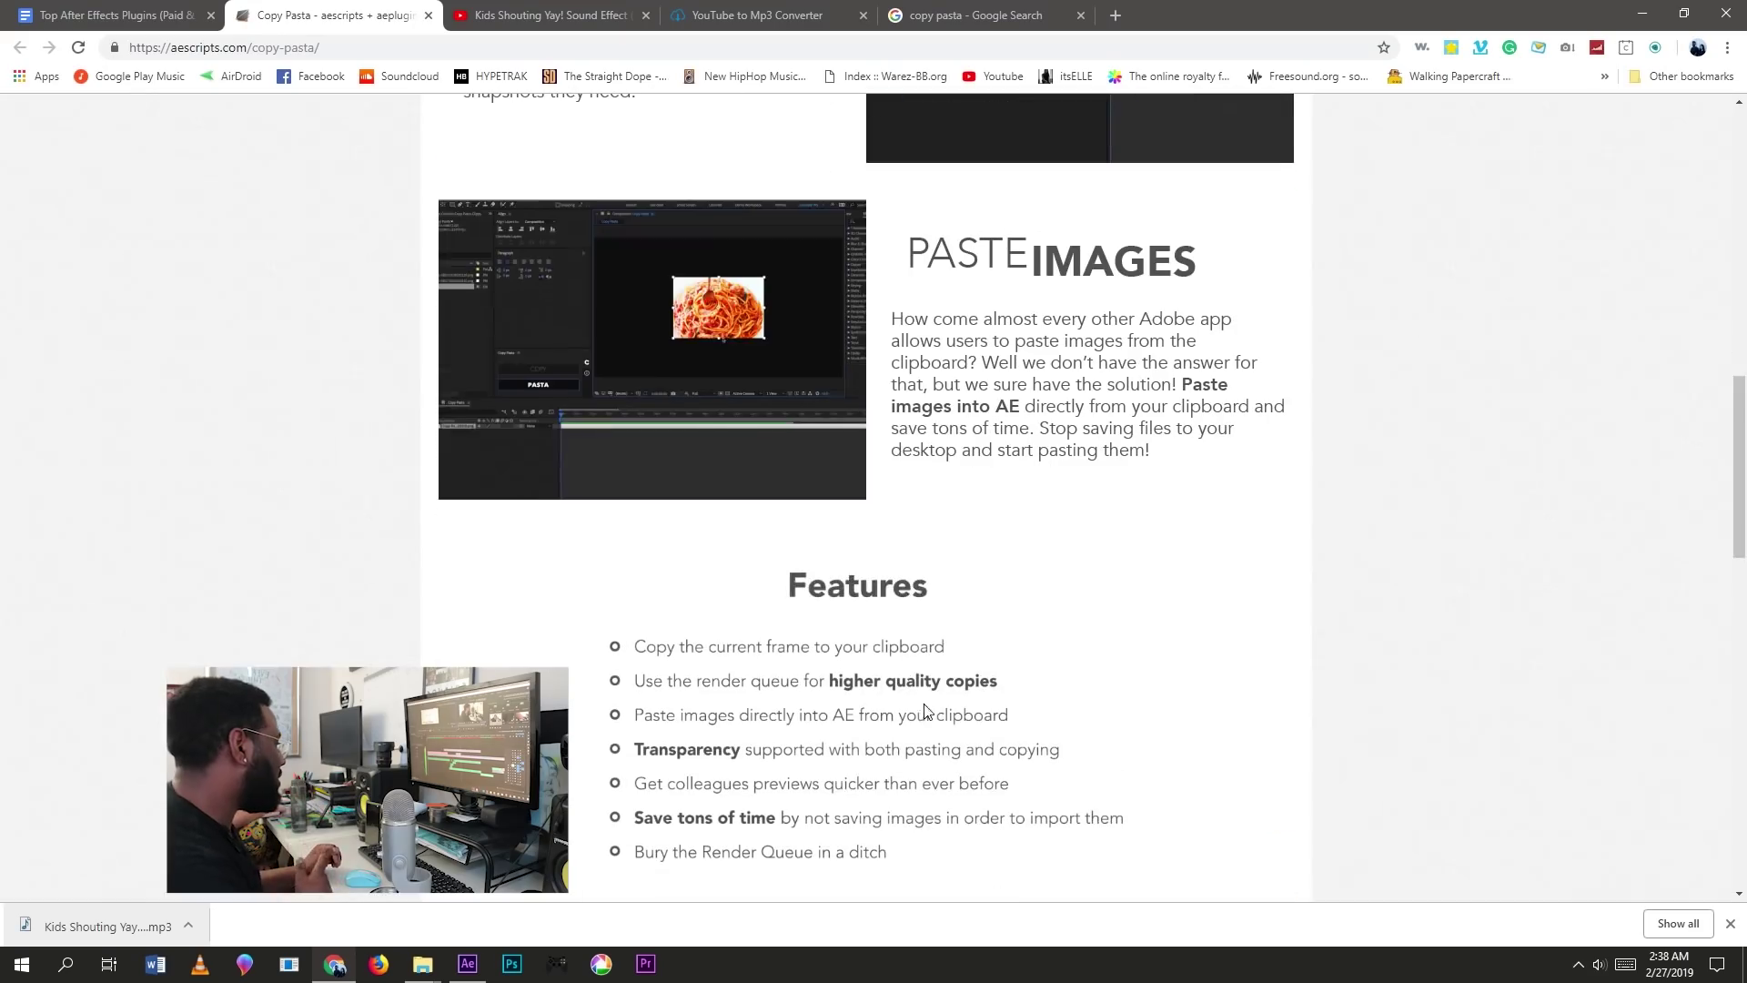
right_click(702, 423)
left_click(478, 972)
left_click(1649, 685)
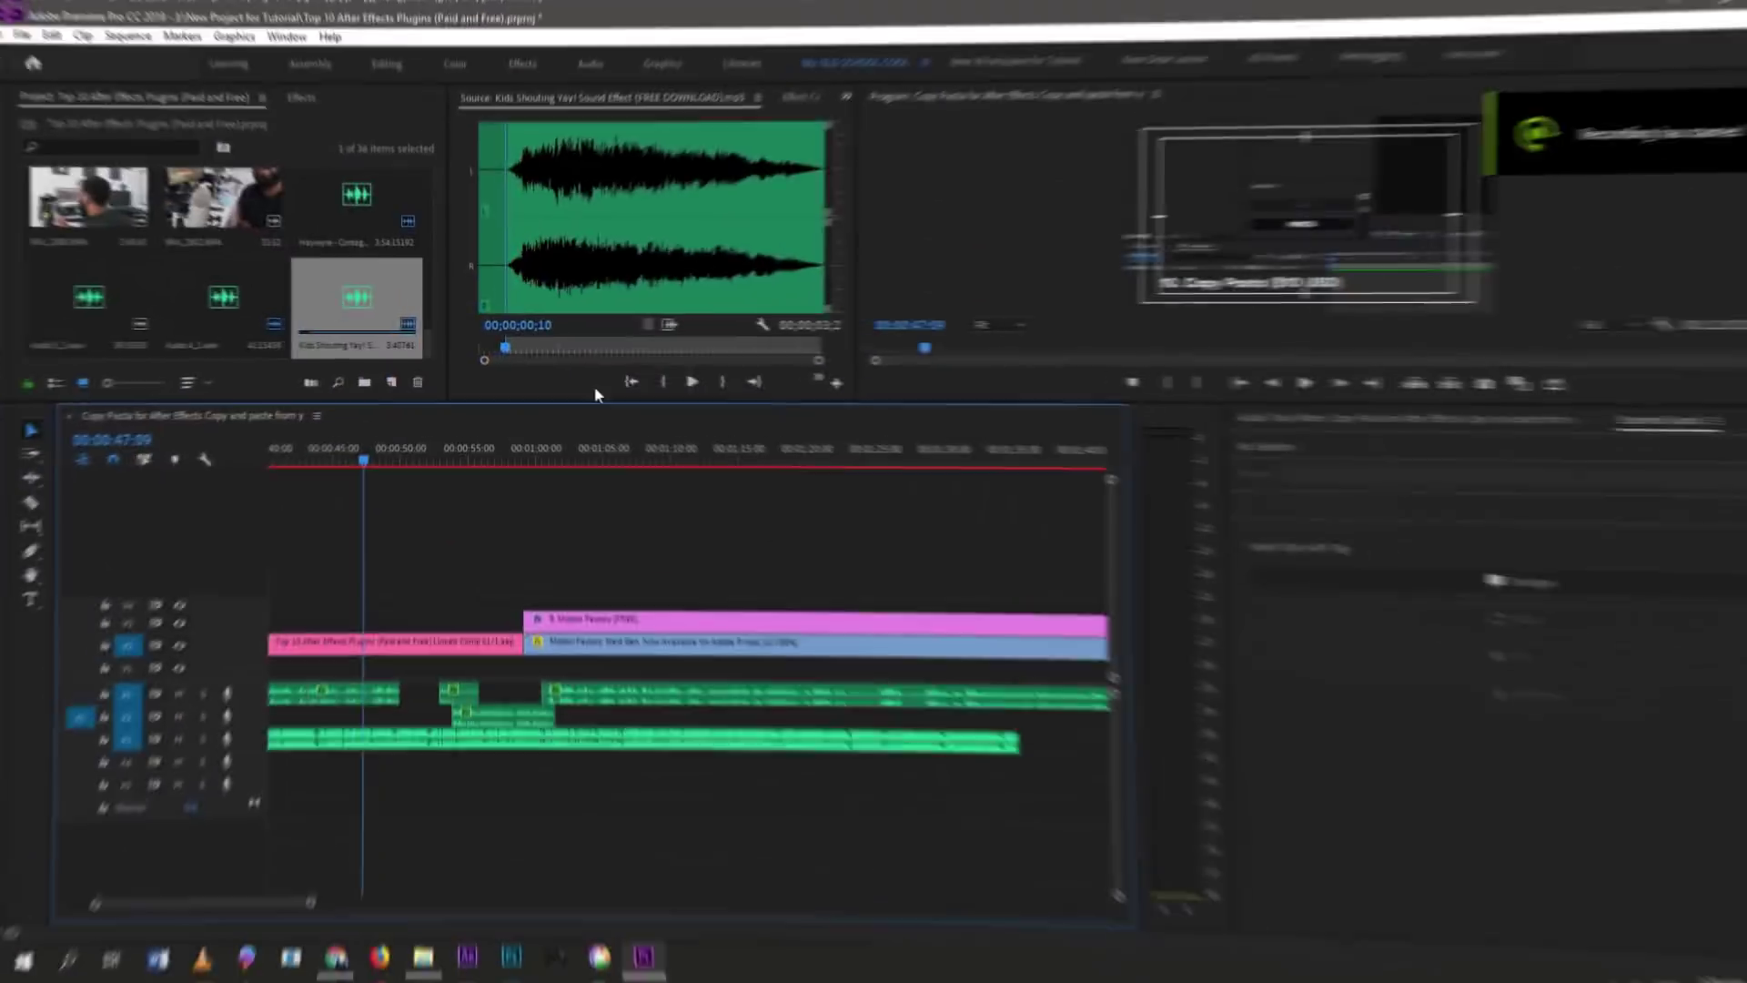
left_click_drag(675, 324, 701, 725)
key("space")
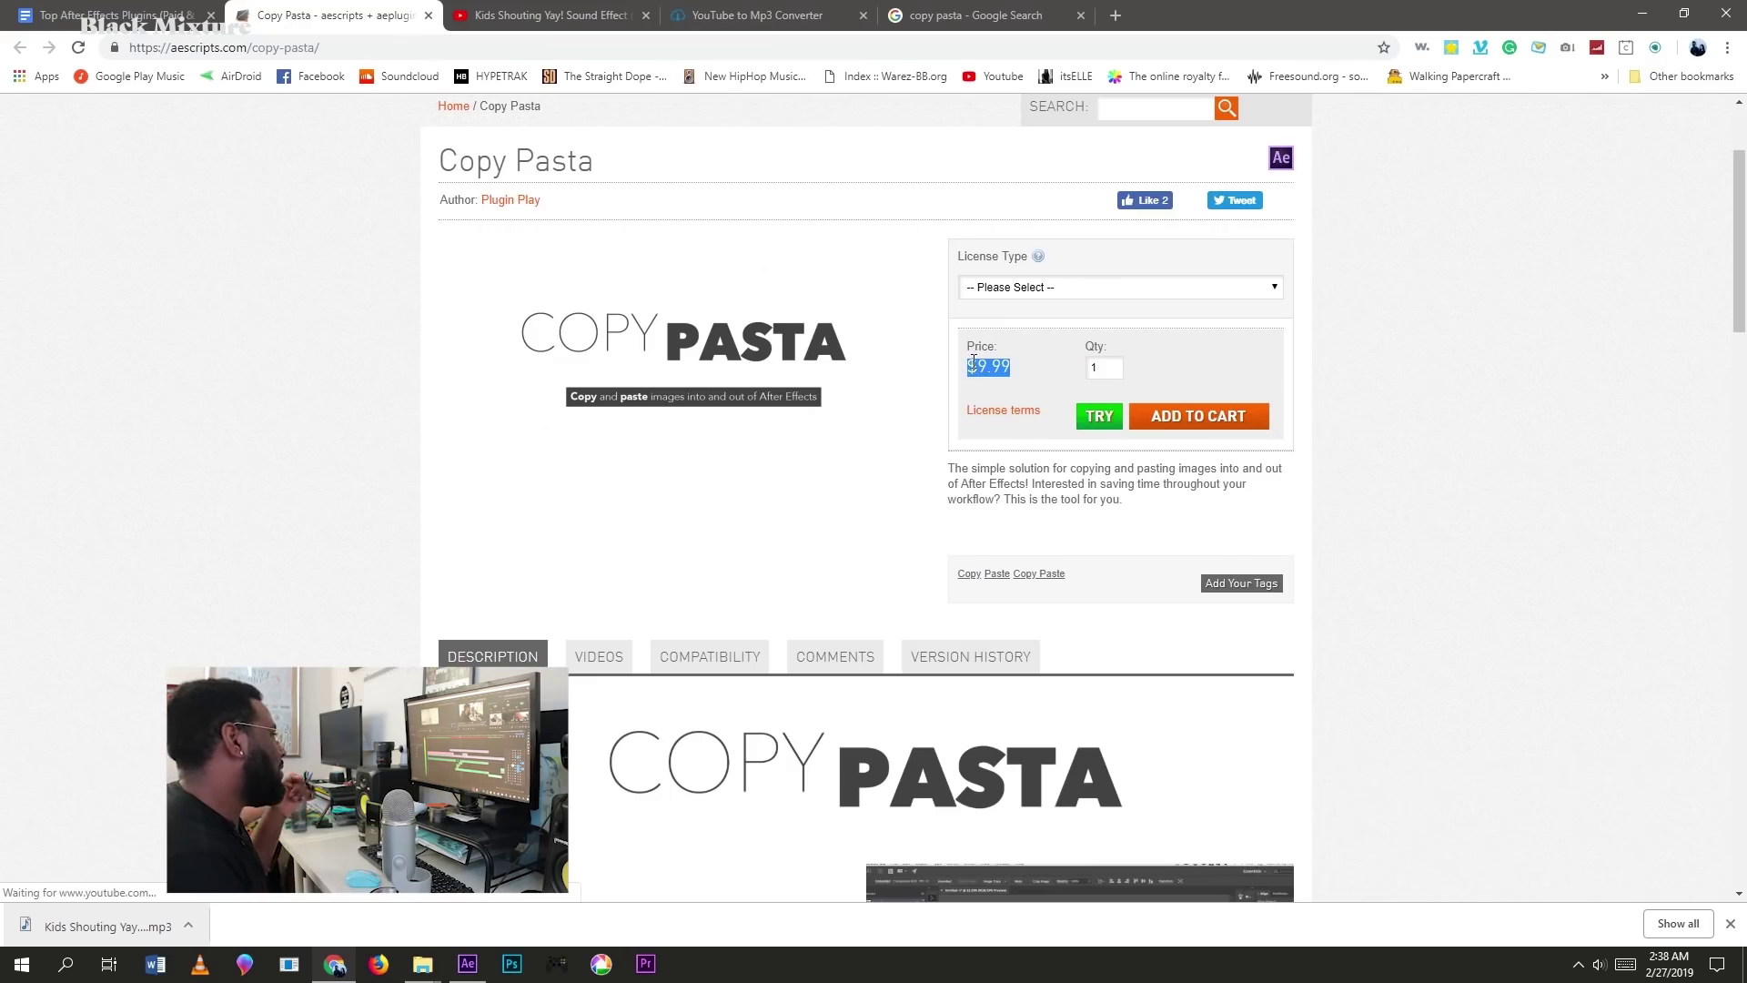
left_click(1019, 378)
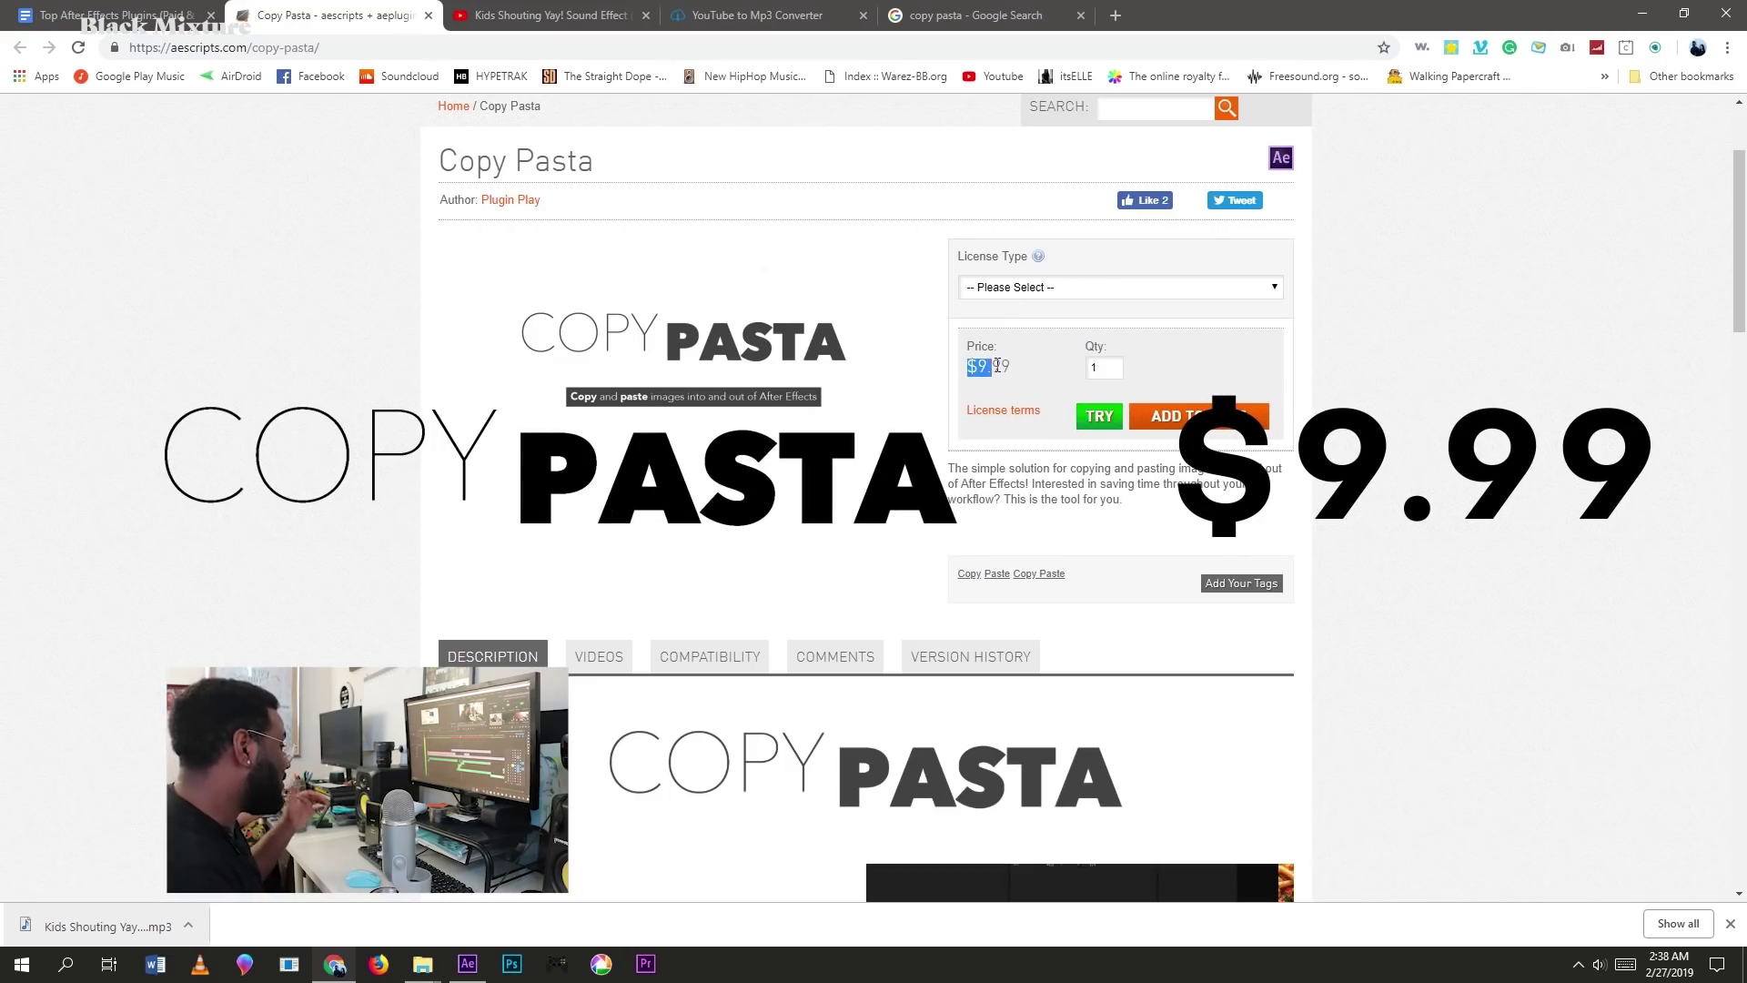
scroll(426, 494, "down", 5)
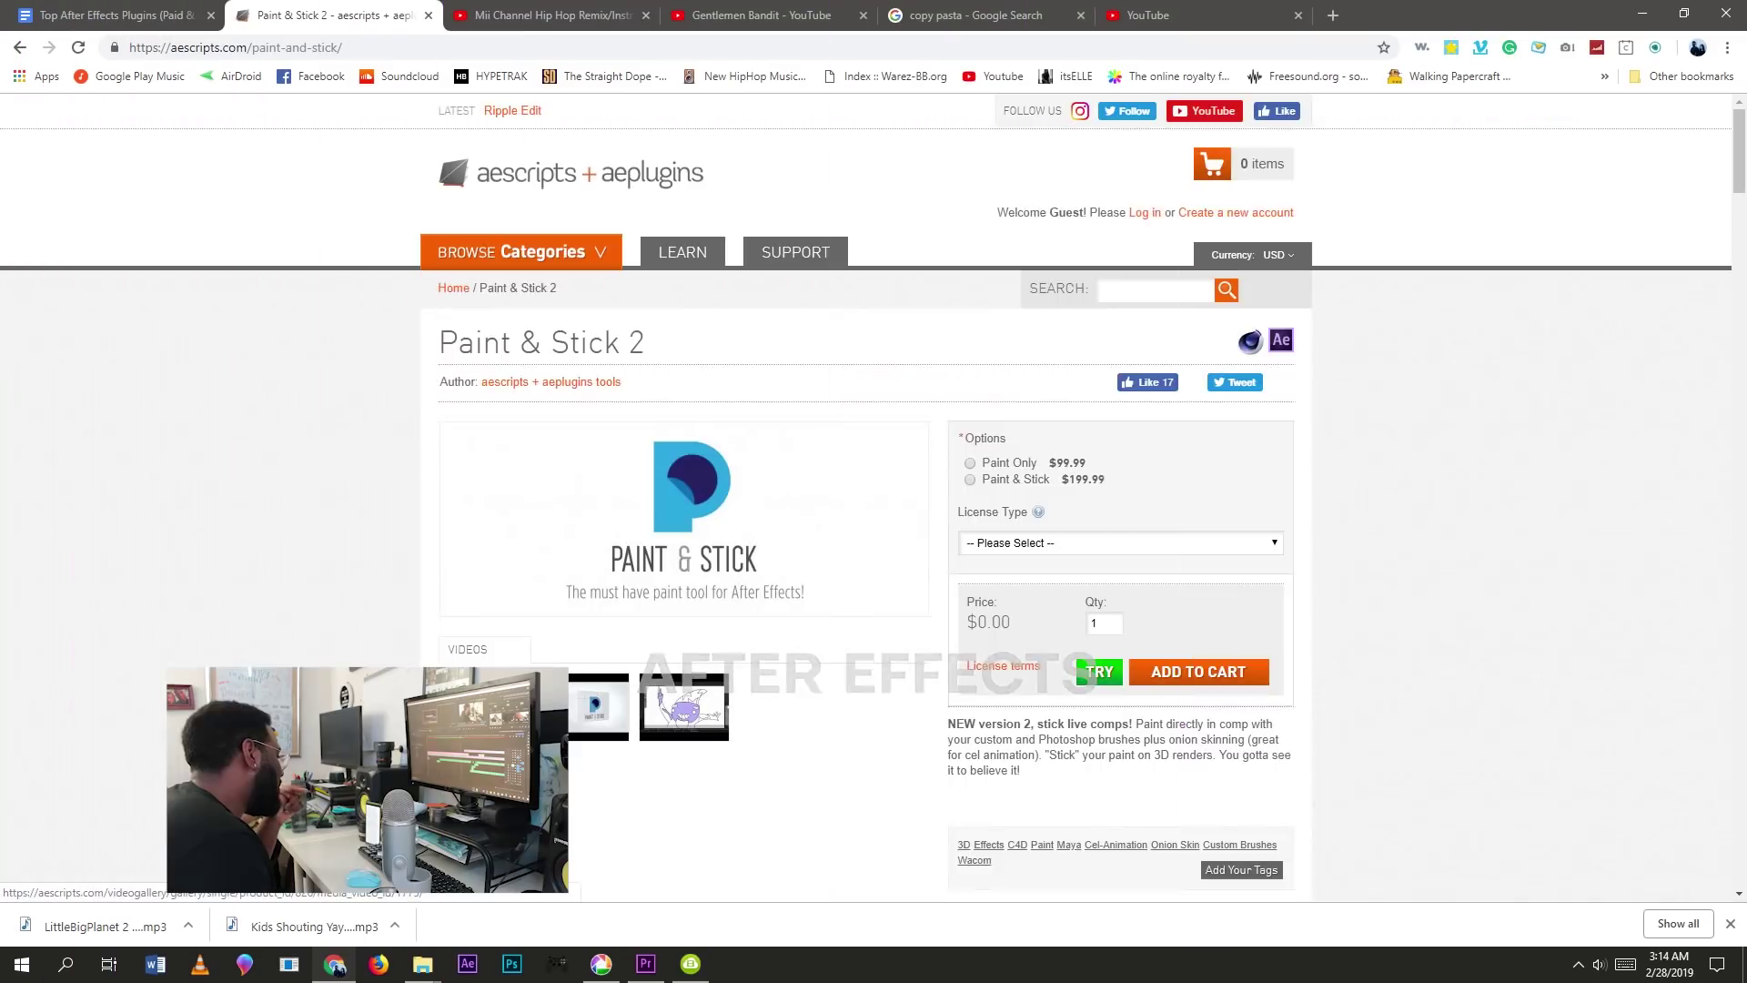
Step: Play the Paint & Stick Promo video from the product page's first thumbnail
left_click(599, 723)
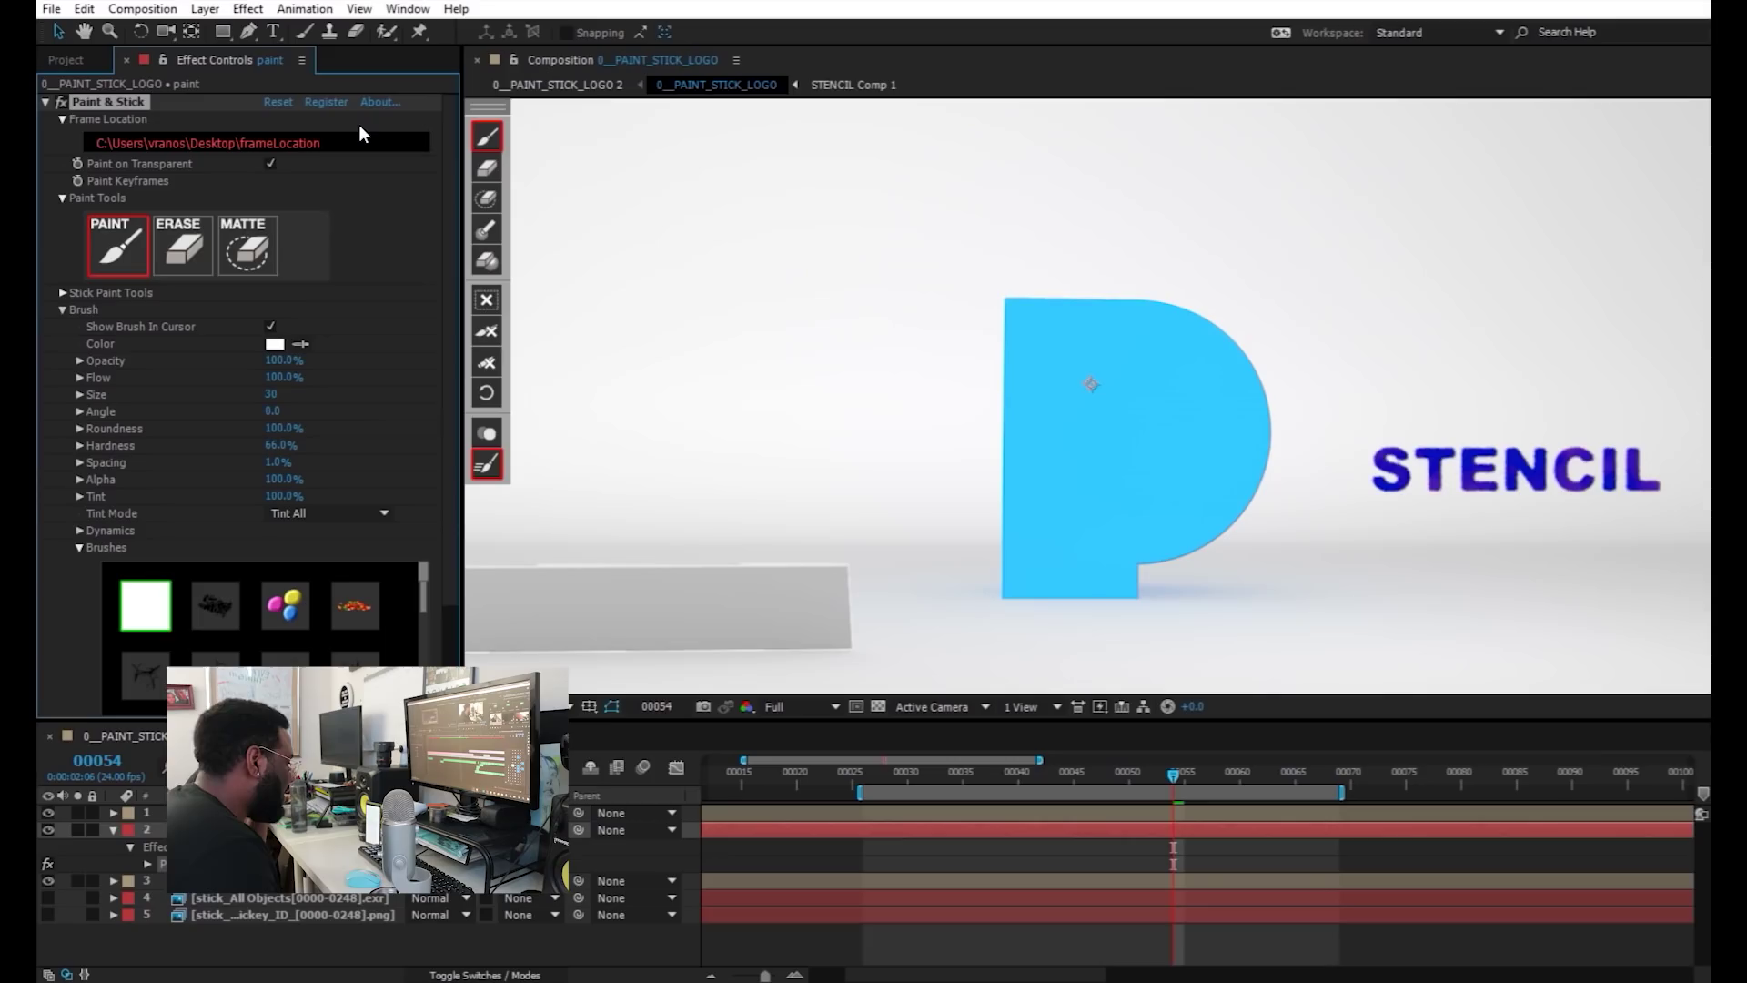
Step: Deselect the Paint & Stick effect and start painting on a transparent layer
left_click(306, 428)
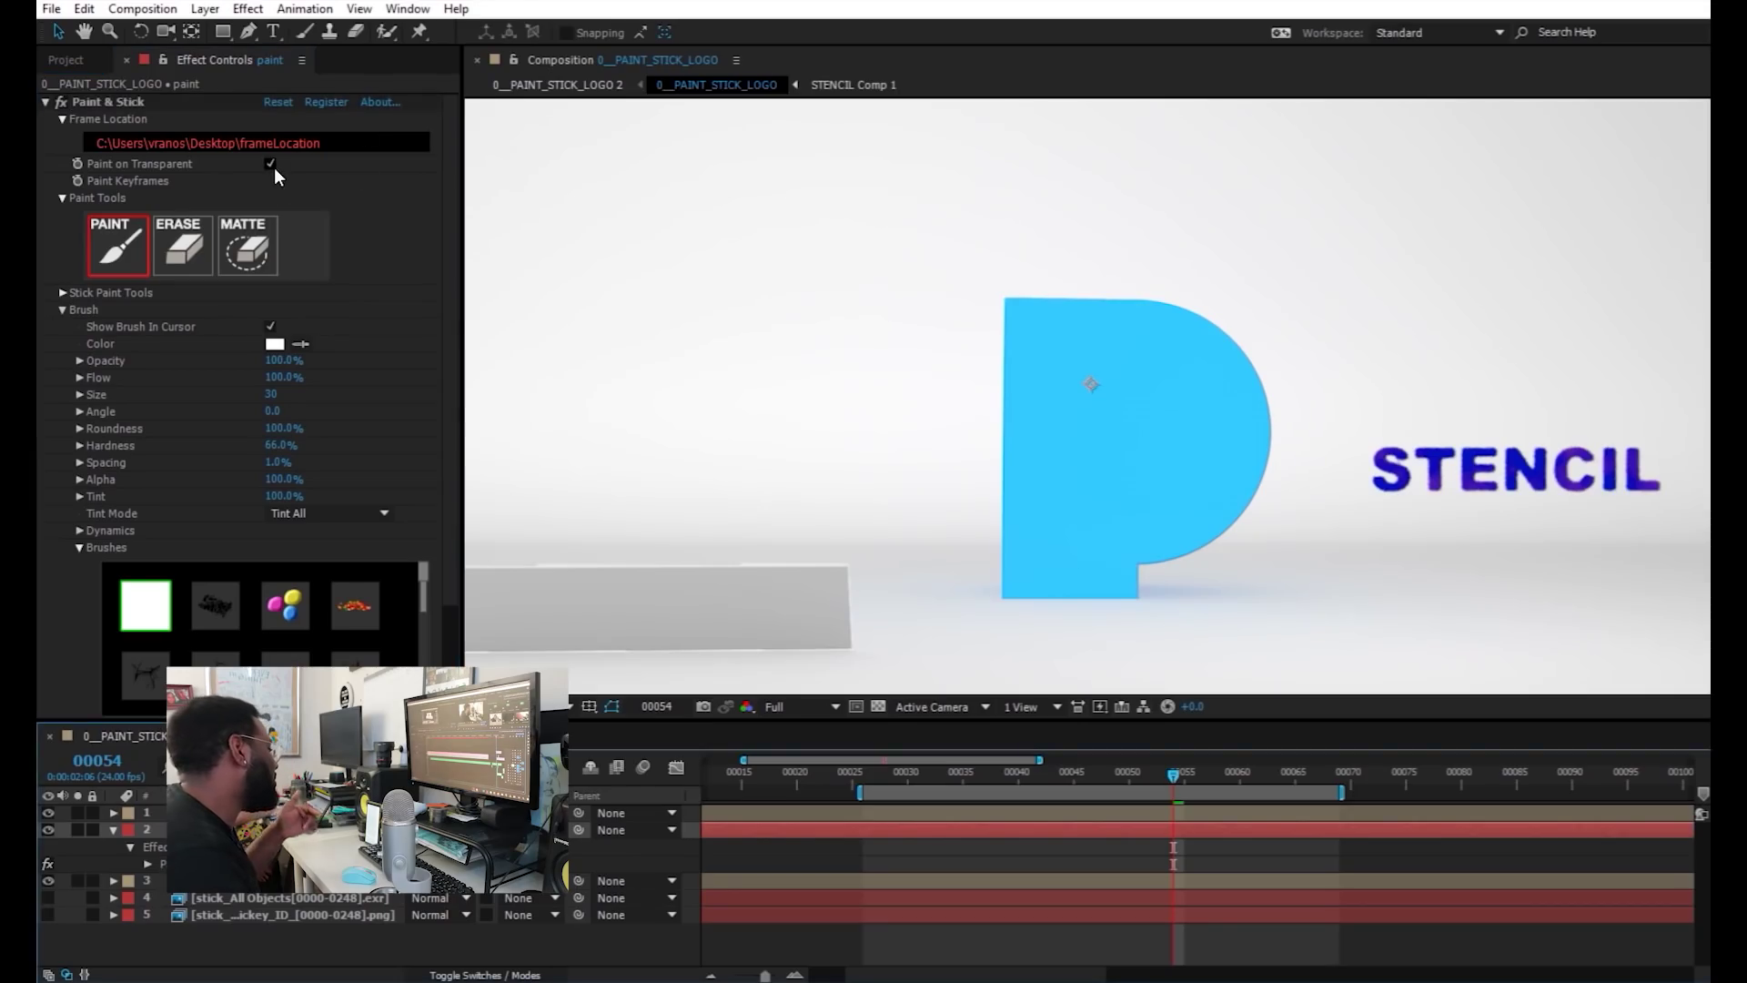
left_click(271, 164)
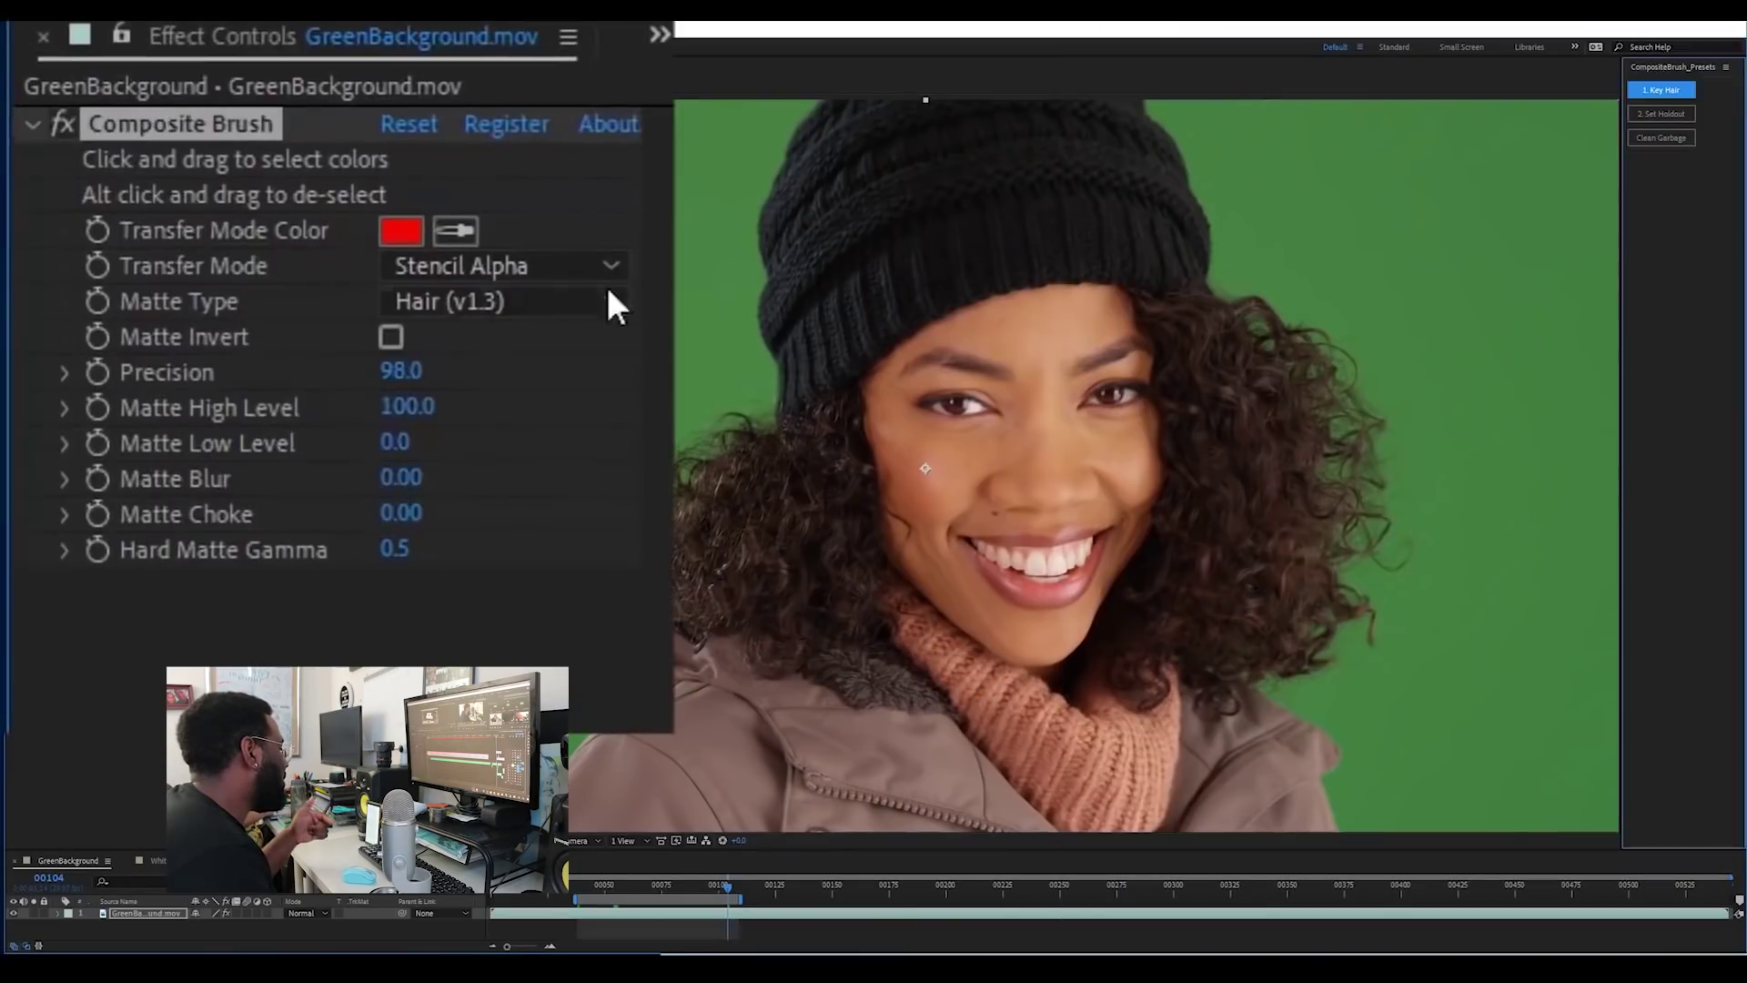
Step: Pick the Hair matte type to key the hair, then apply Remove Color Matting to the wine glass
left_click(605, 300)
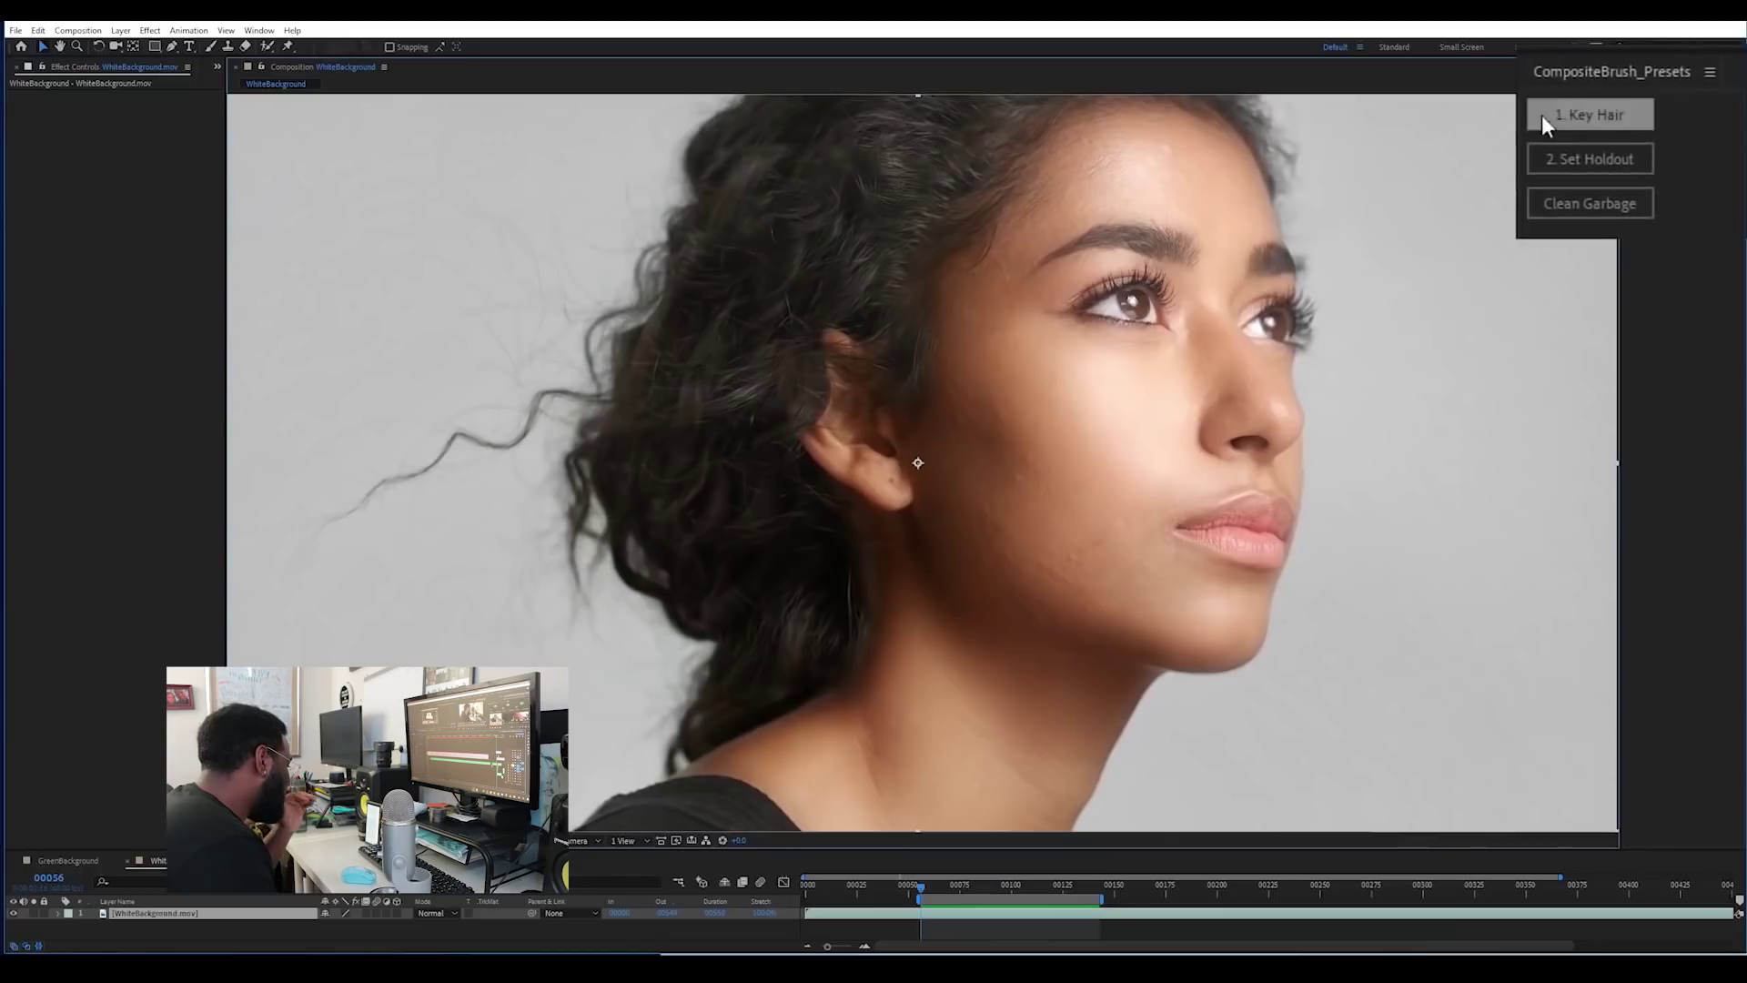
left_click(1547, 117)
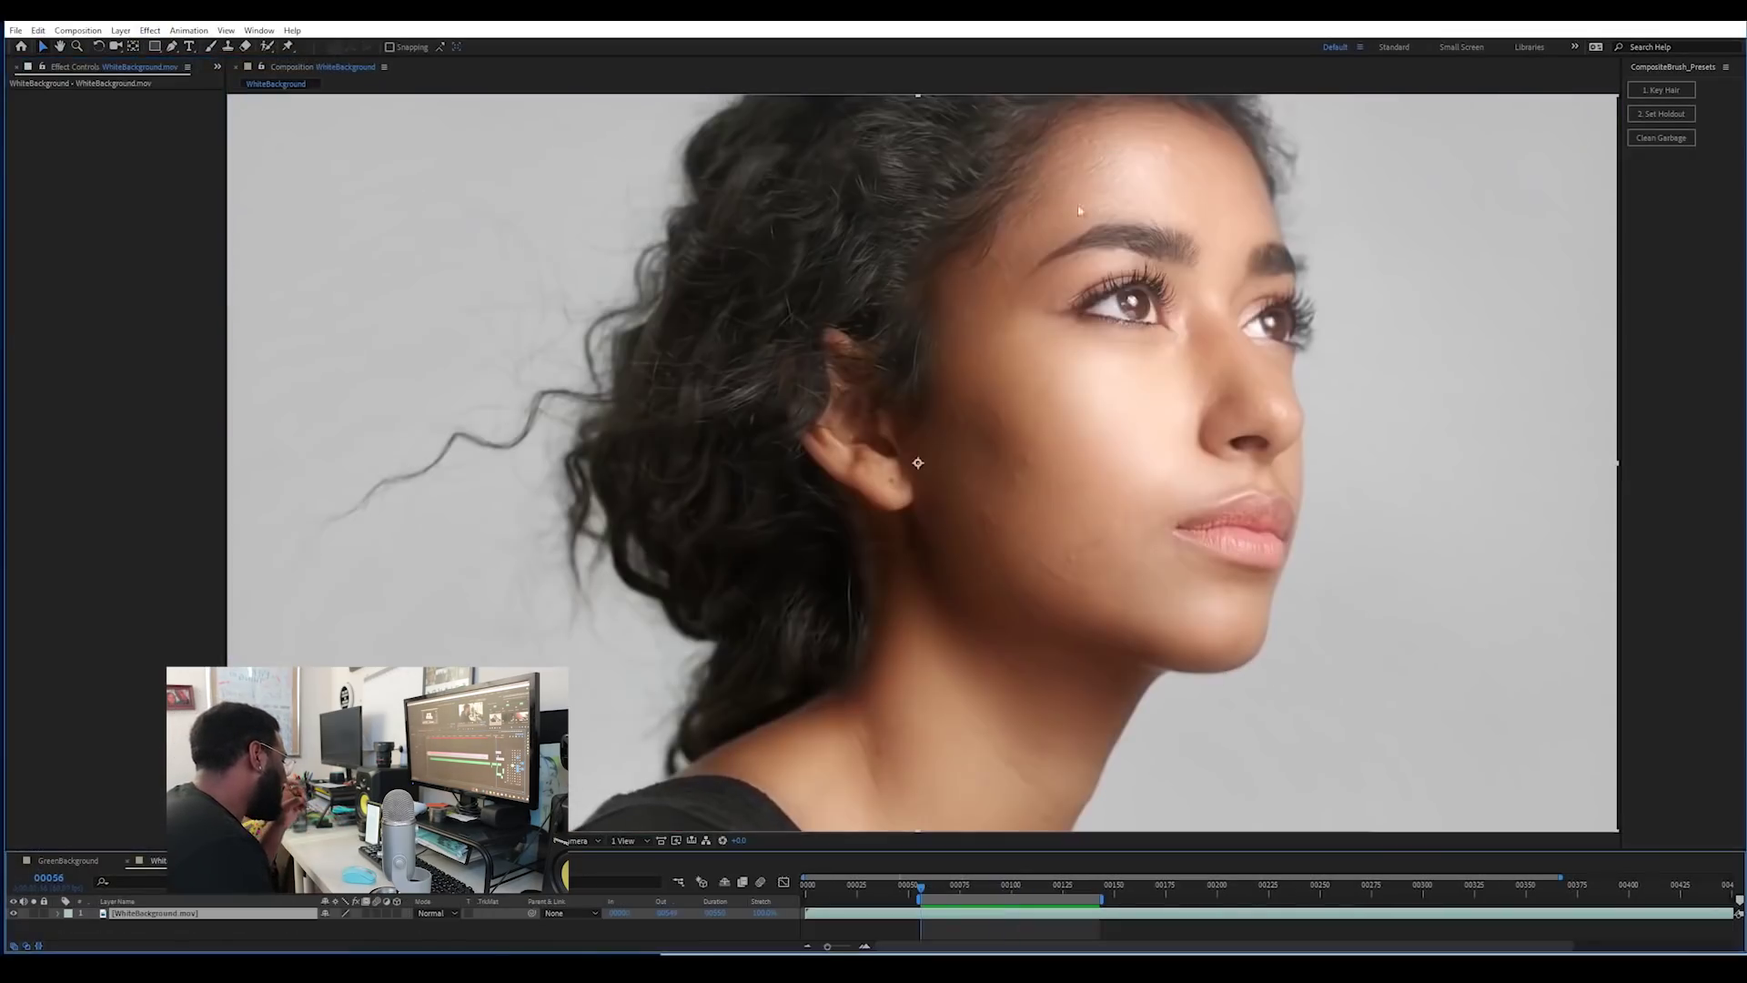
left_click(150, 30)
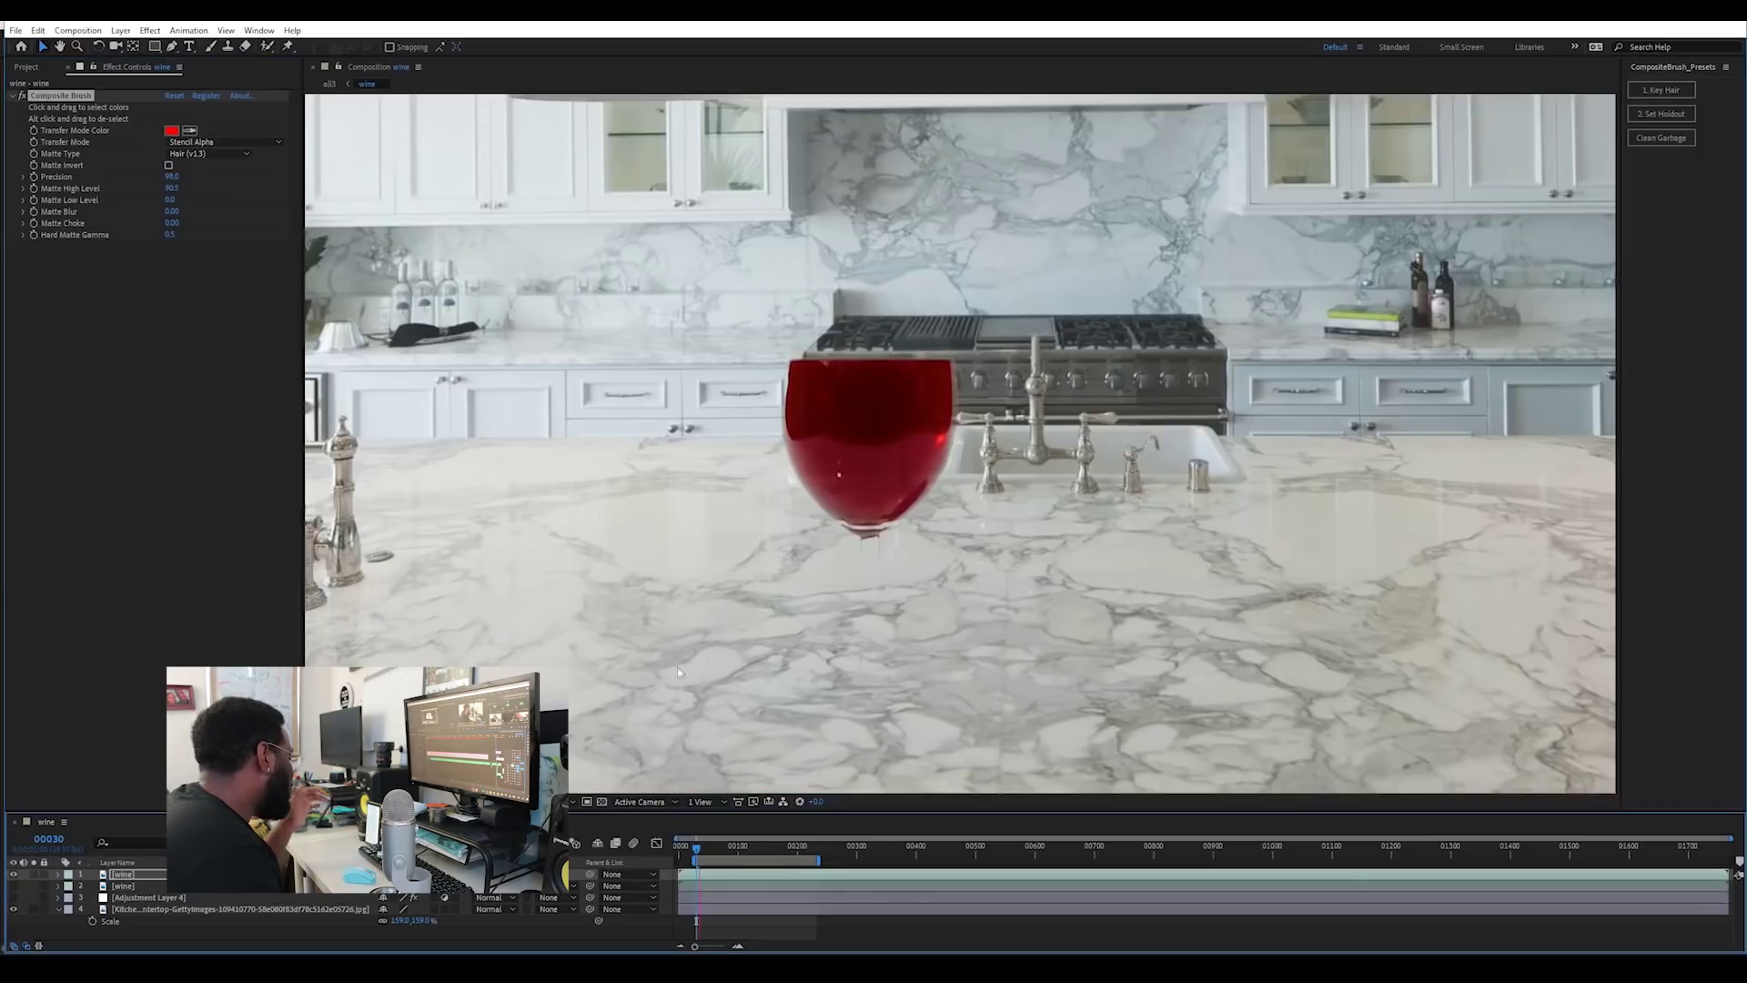
left_click(149, 30)
mouse_move(200, 167)
left_click(401, 269)
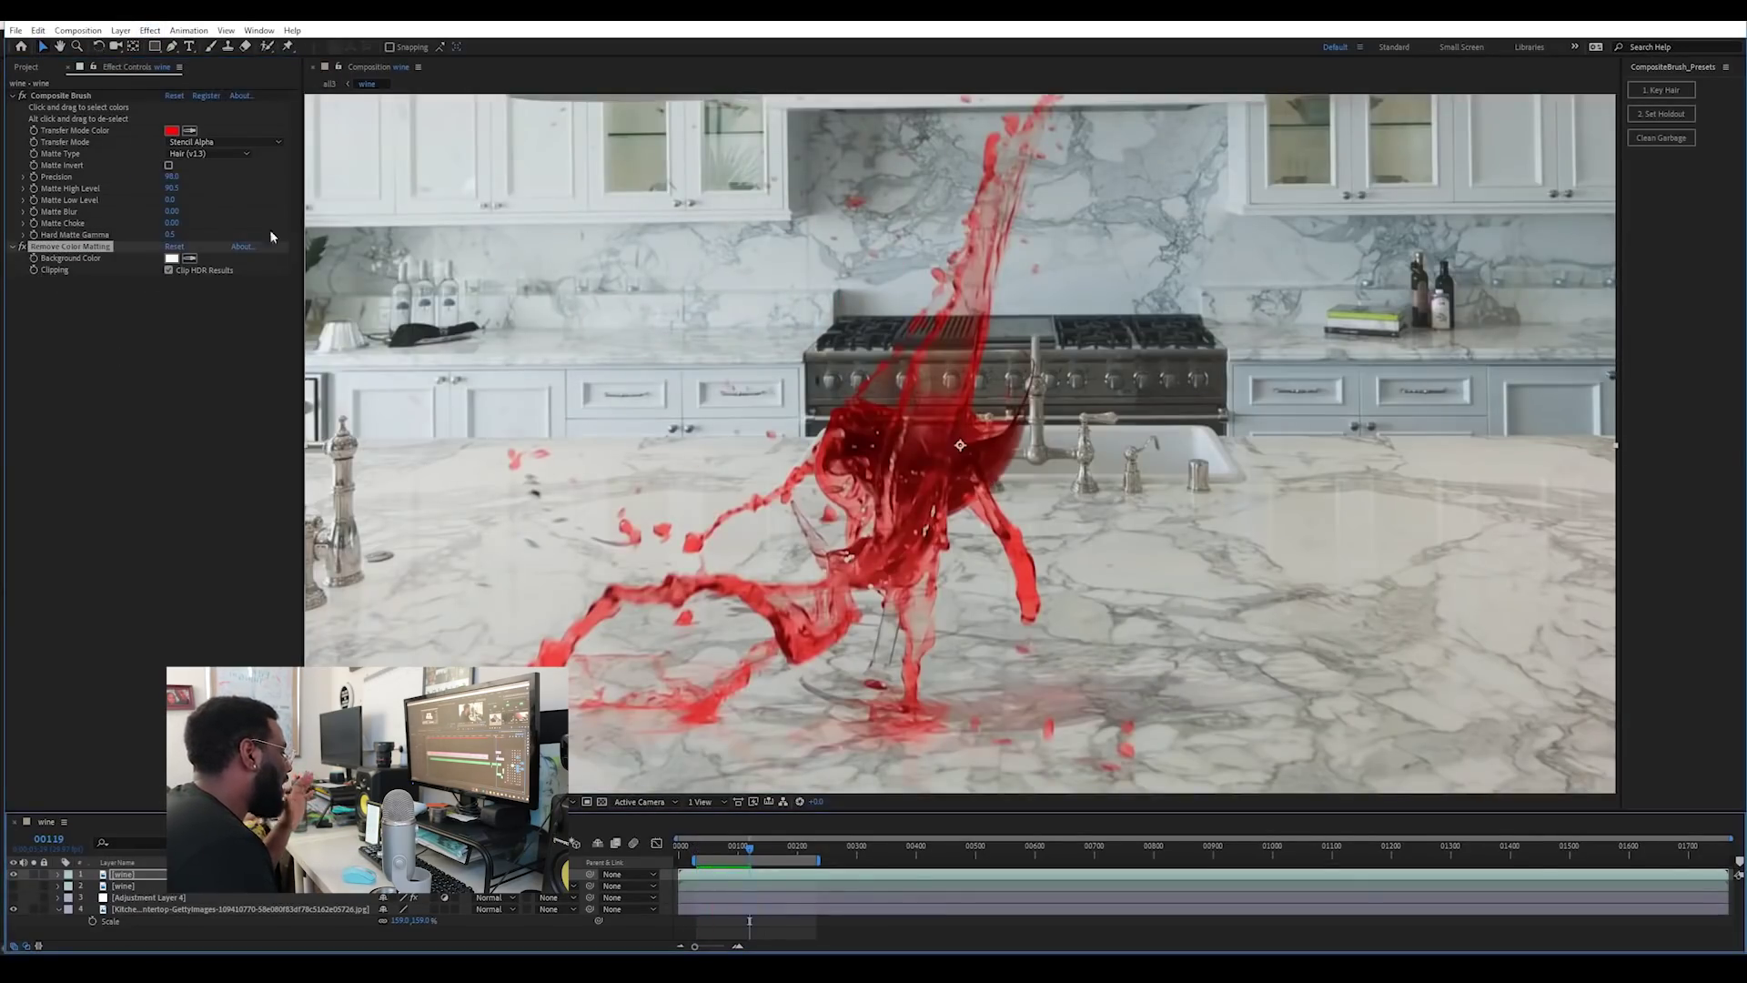
Step: Apply Curves to the wine splash layer
left_click(150, 30)
mouse_move(238, 186)
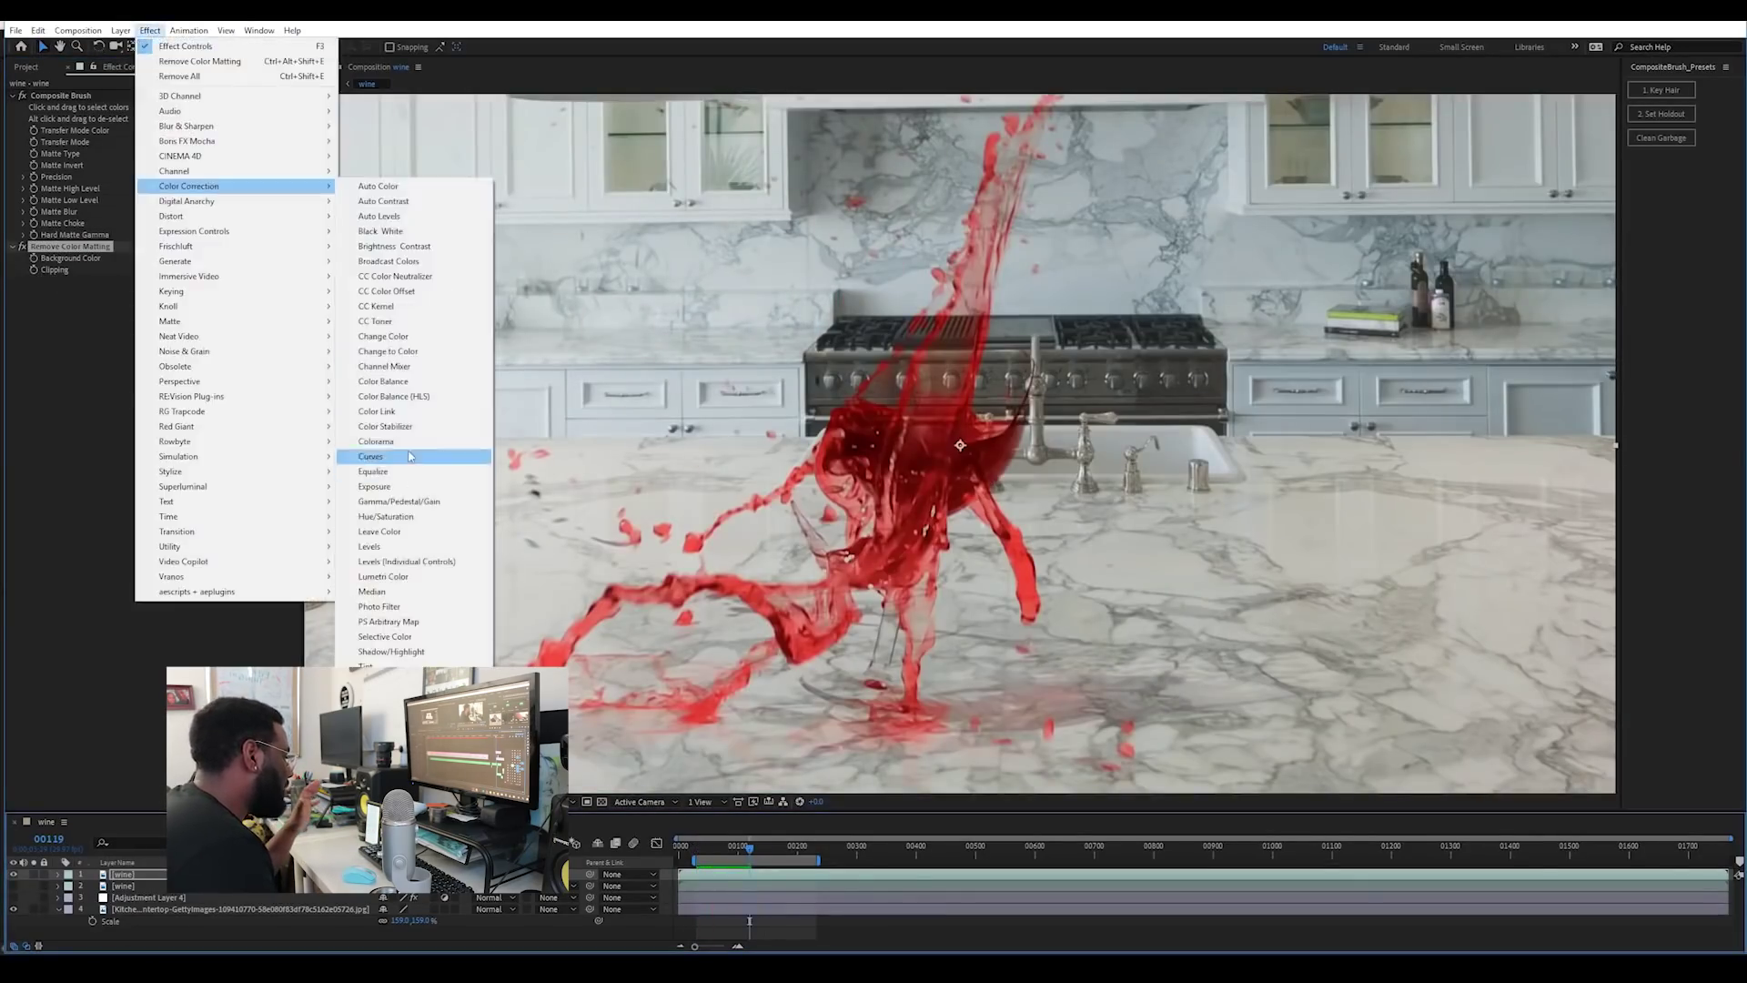
left_click(409, 456)
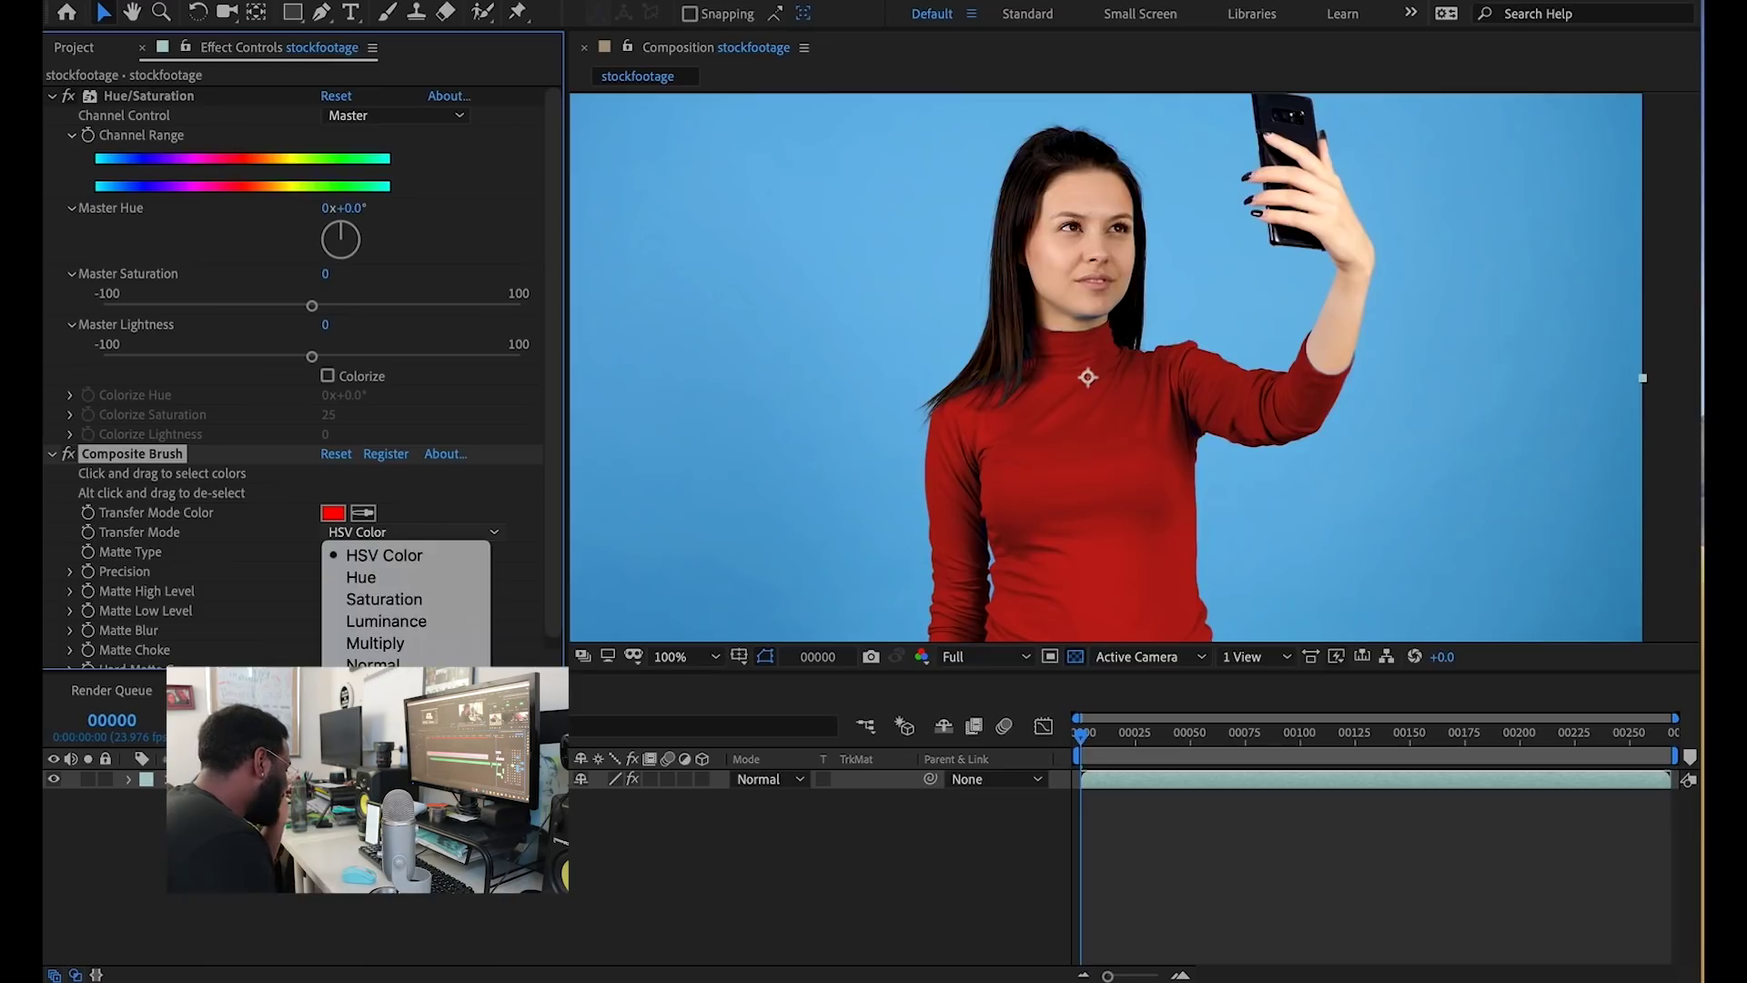
Step: Shift only the shirt's hue from blue toward teal, then switch Composite Brush off to compare
left_click(373, 687)
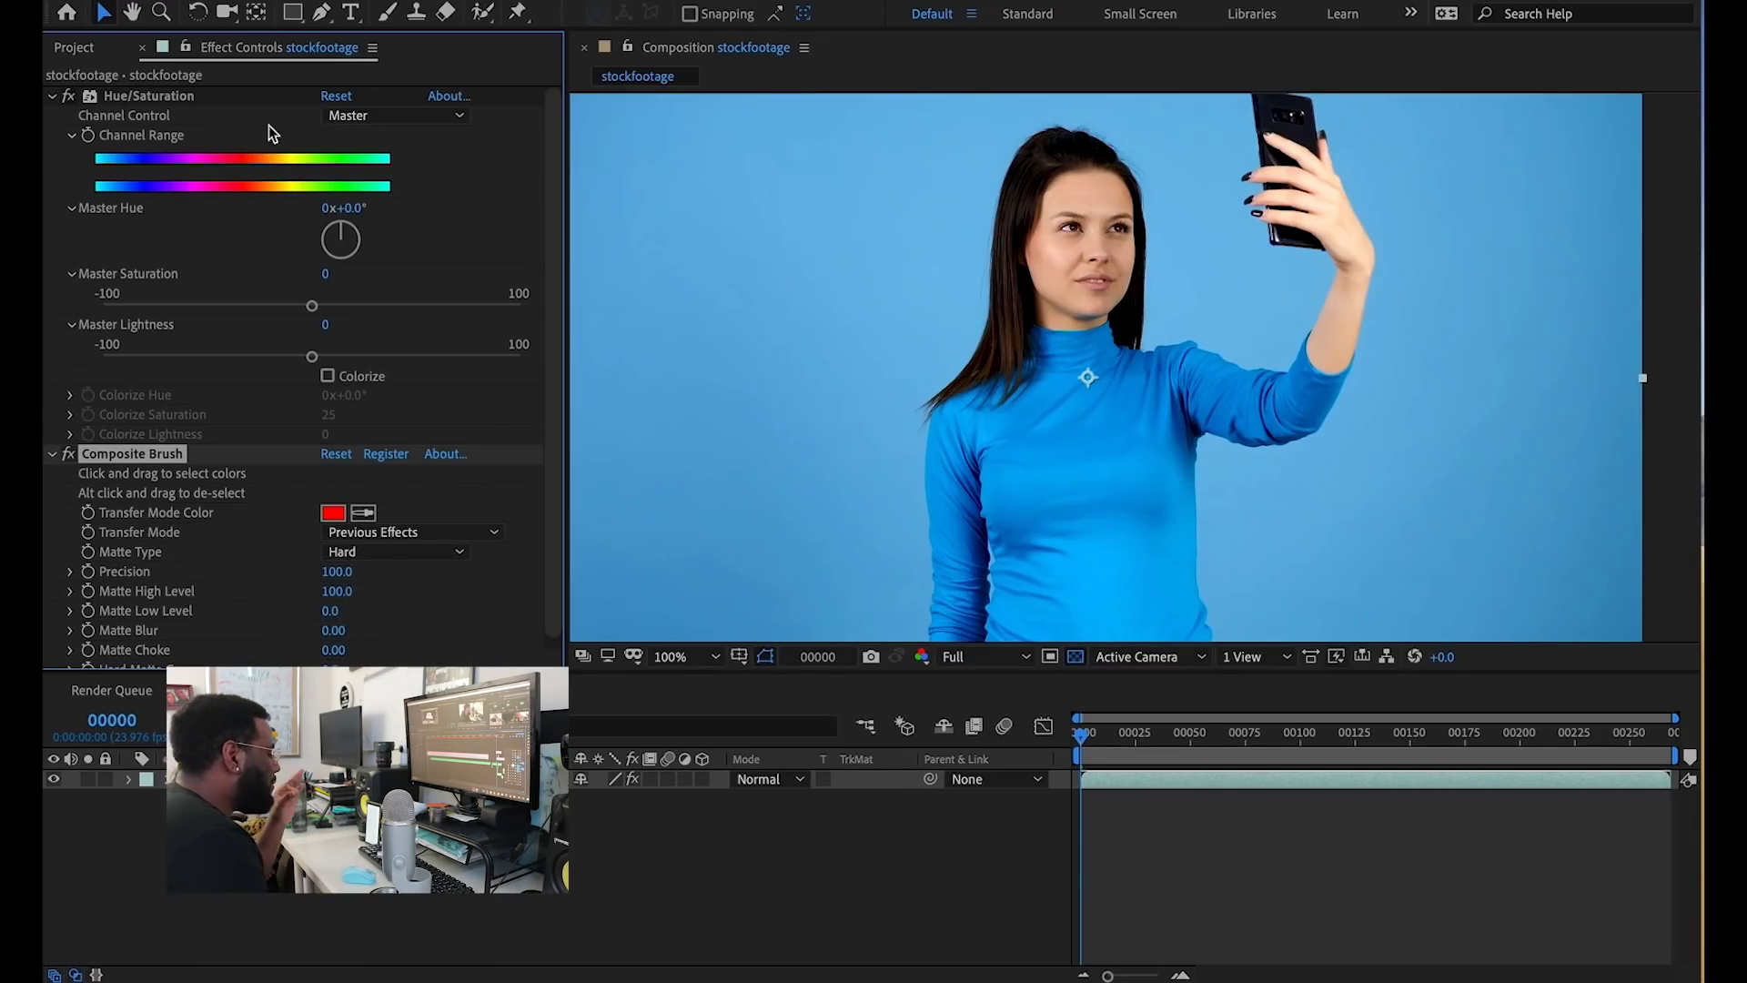
left_click_drag(344, 207, 224, 231)
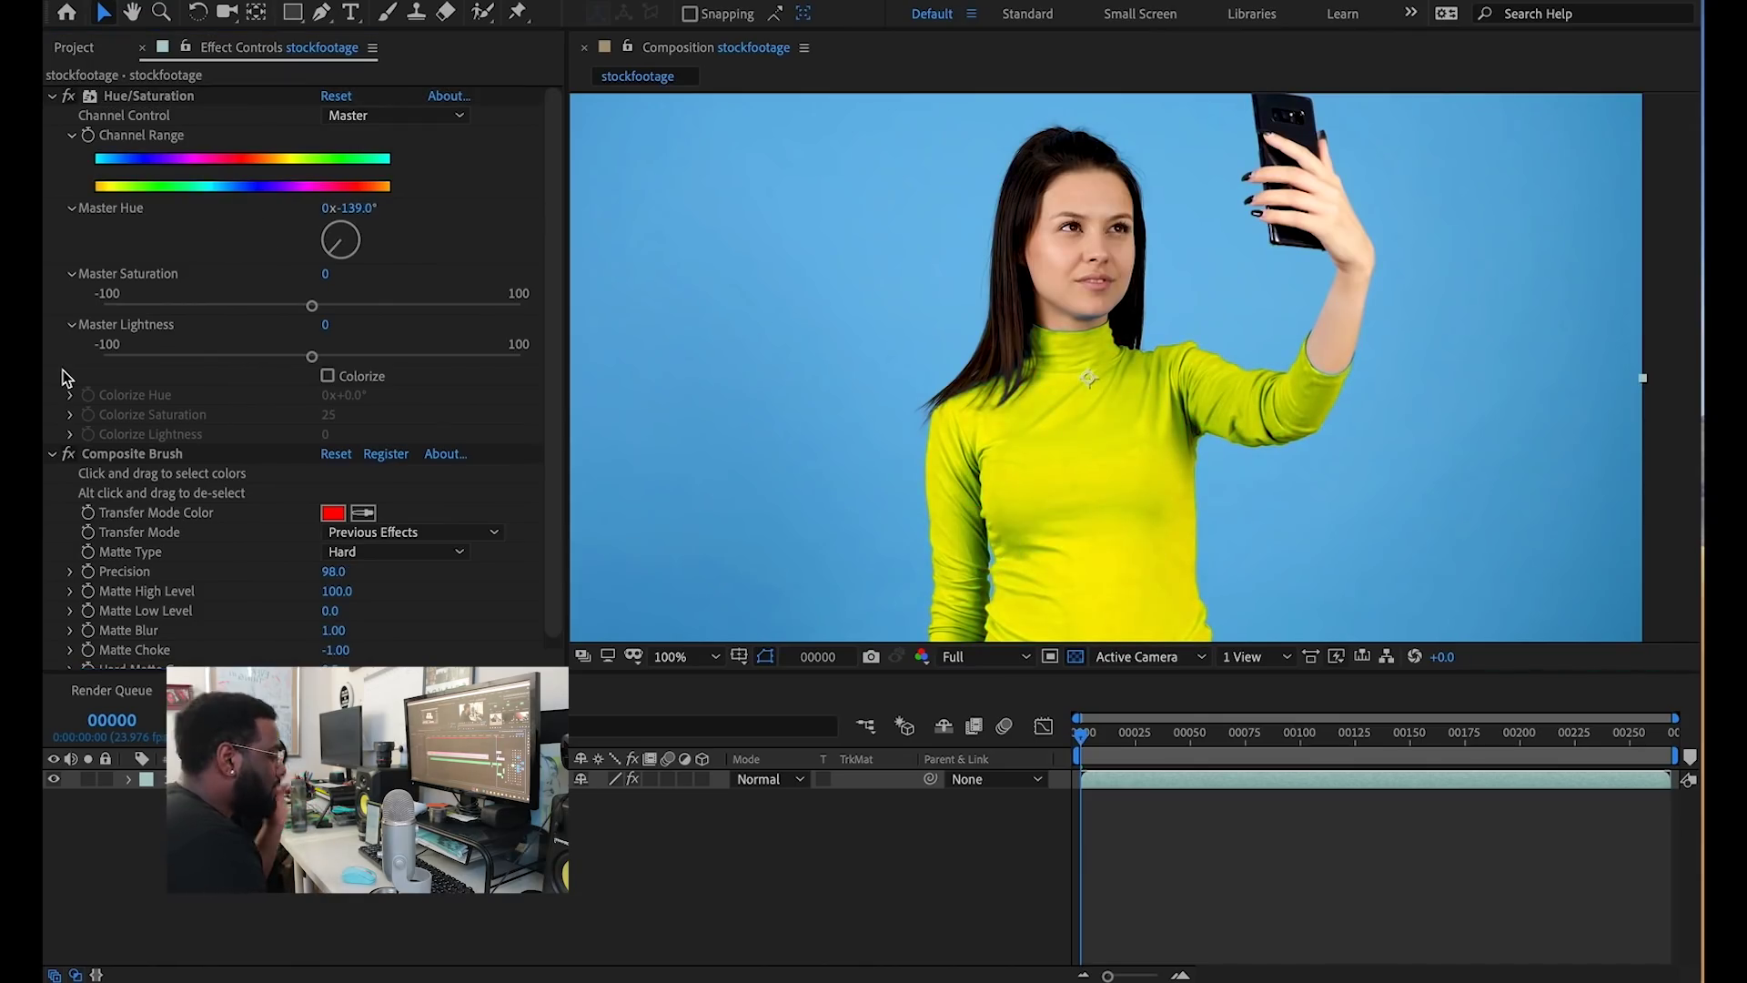
left_click(71, 455)
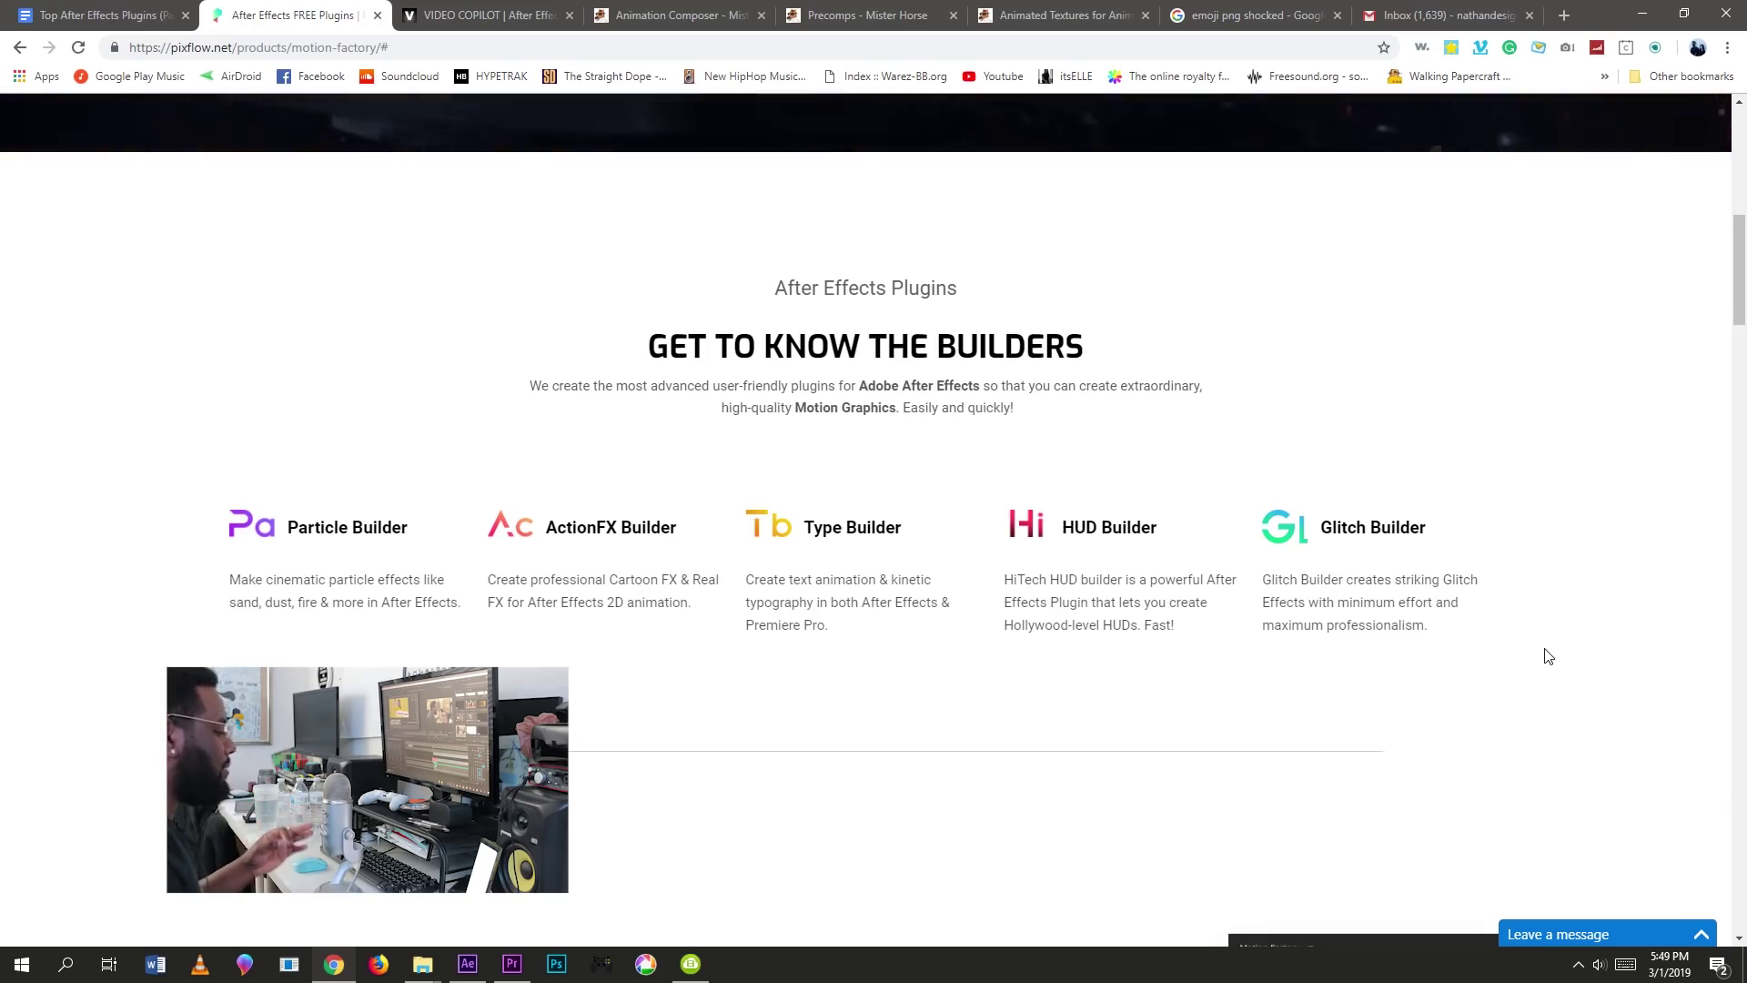
Step: Scroll past the builders and Key Features to the Motion Factory Free Download button
scroll(1548, 656, "down", 10)
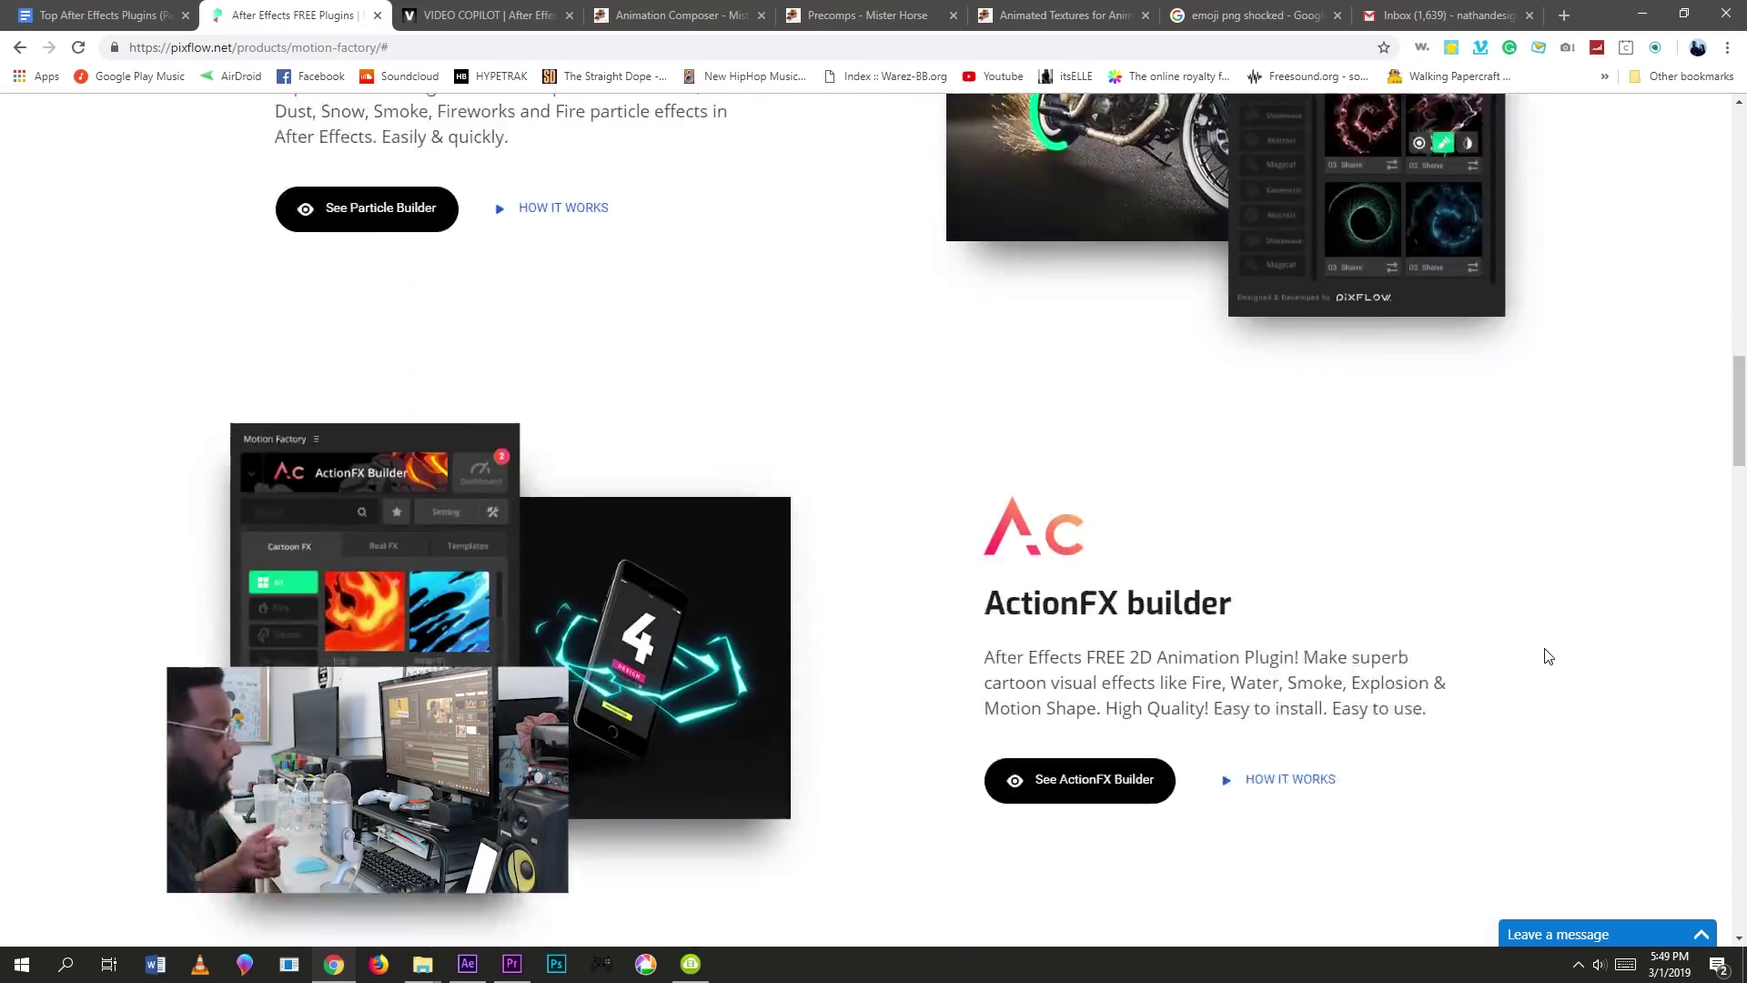
scroll(1547, 656, "down", 5)
scroll(1548, 656, "down", 5)
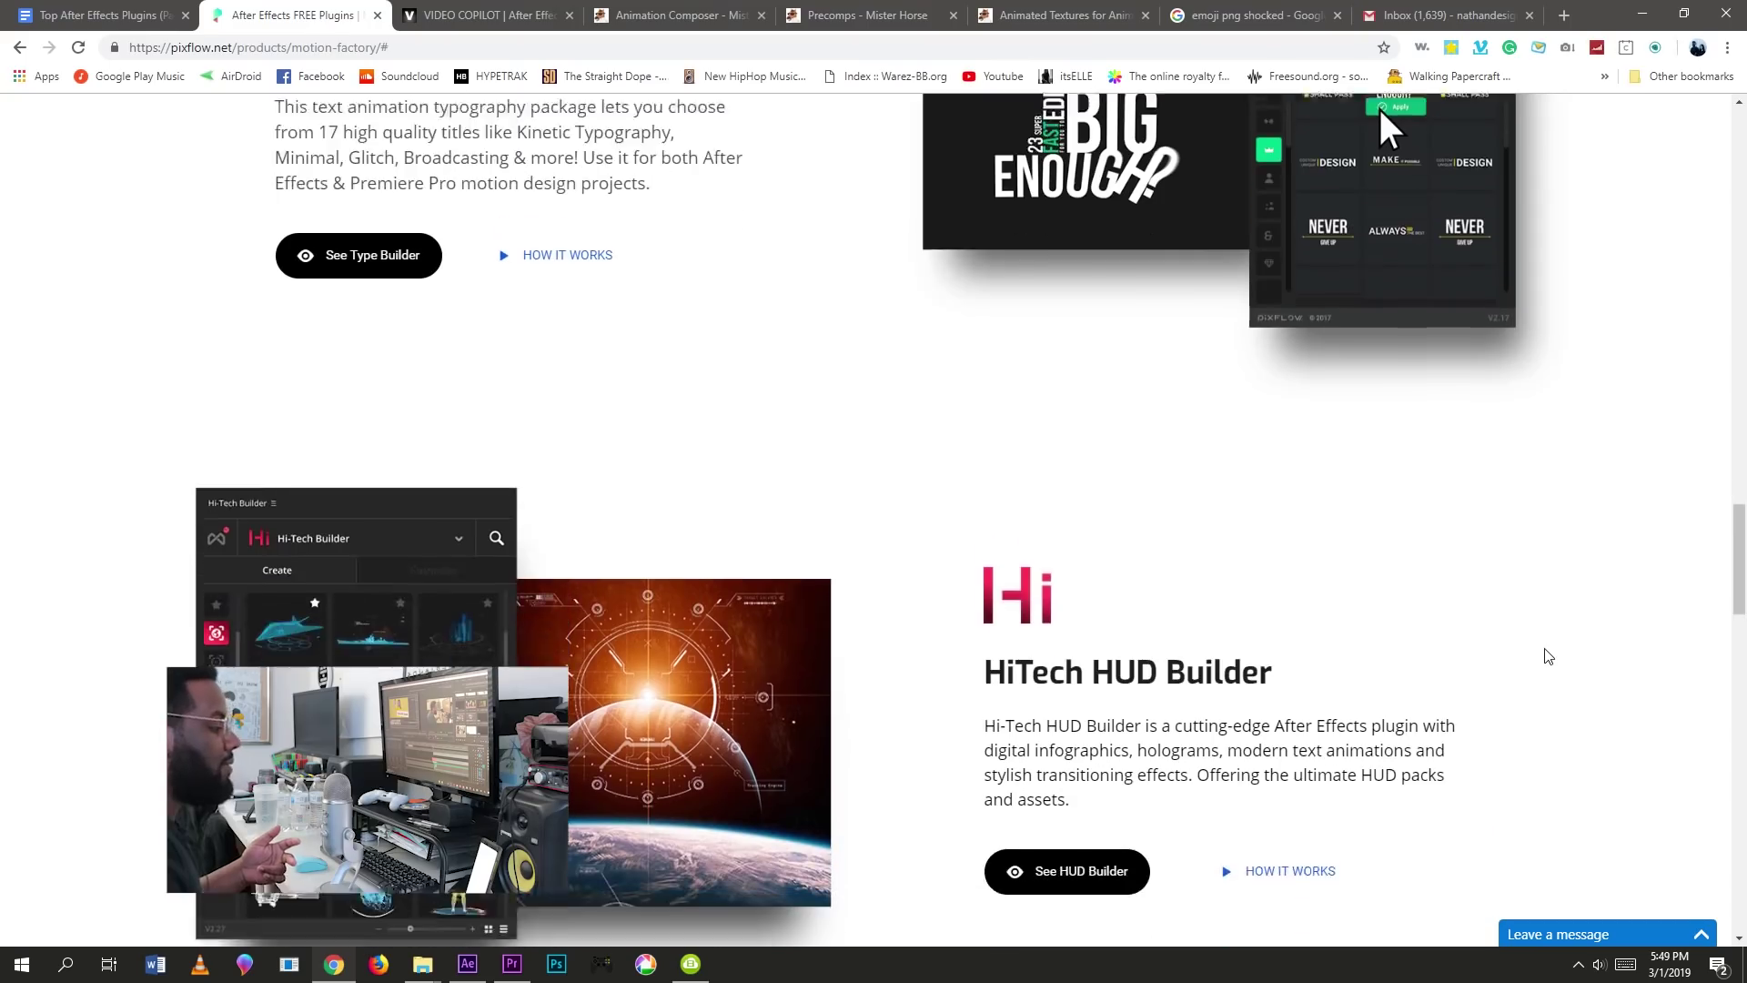
scroll(1548, 657, "down", 15)
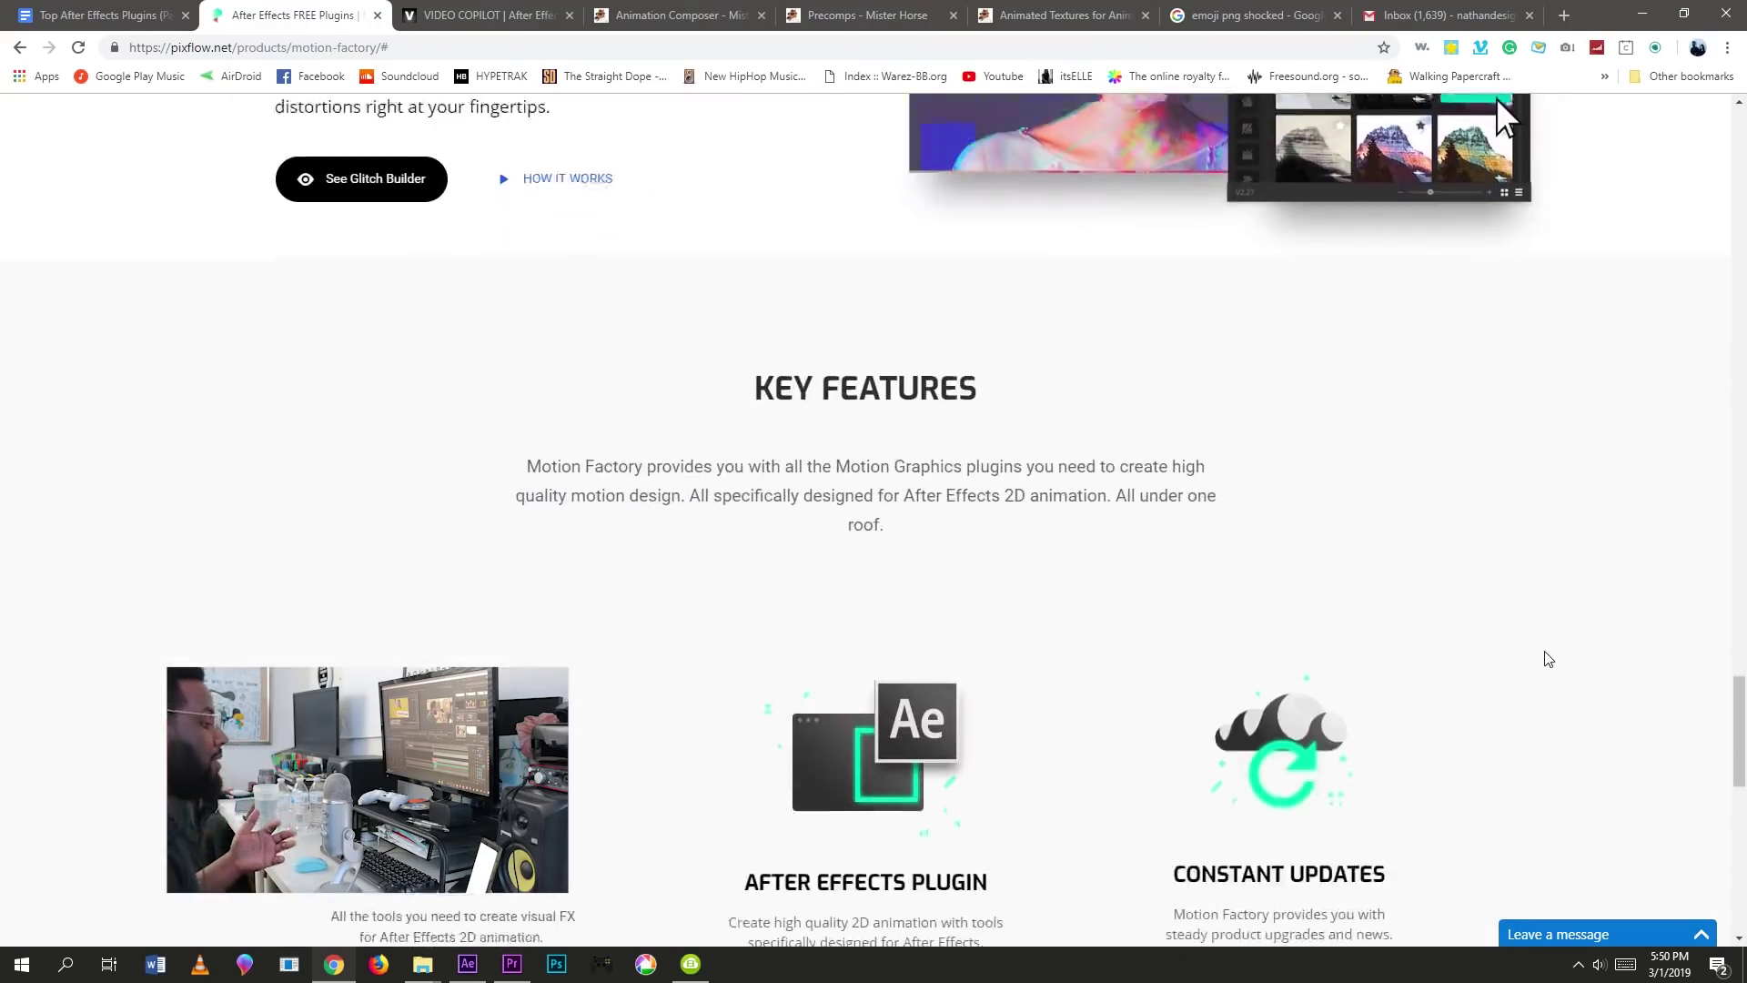
scroll(1548, 658, "down", 1)
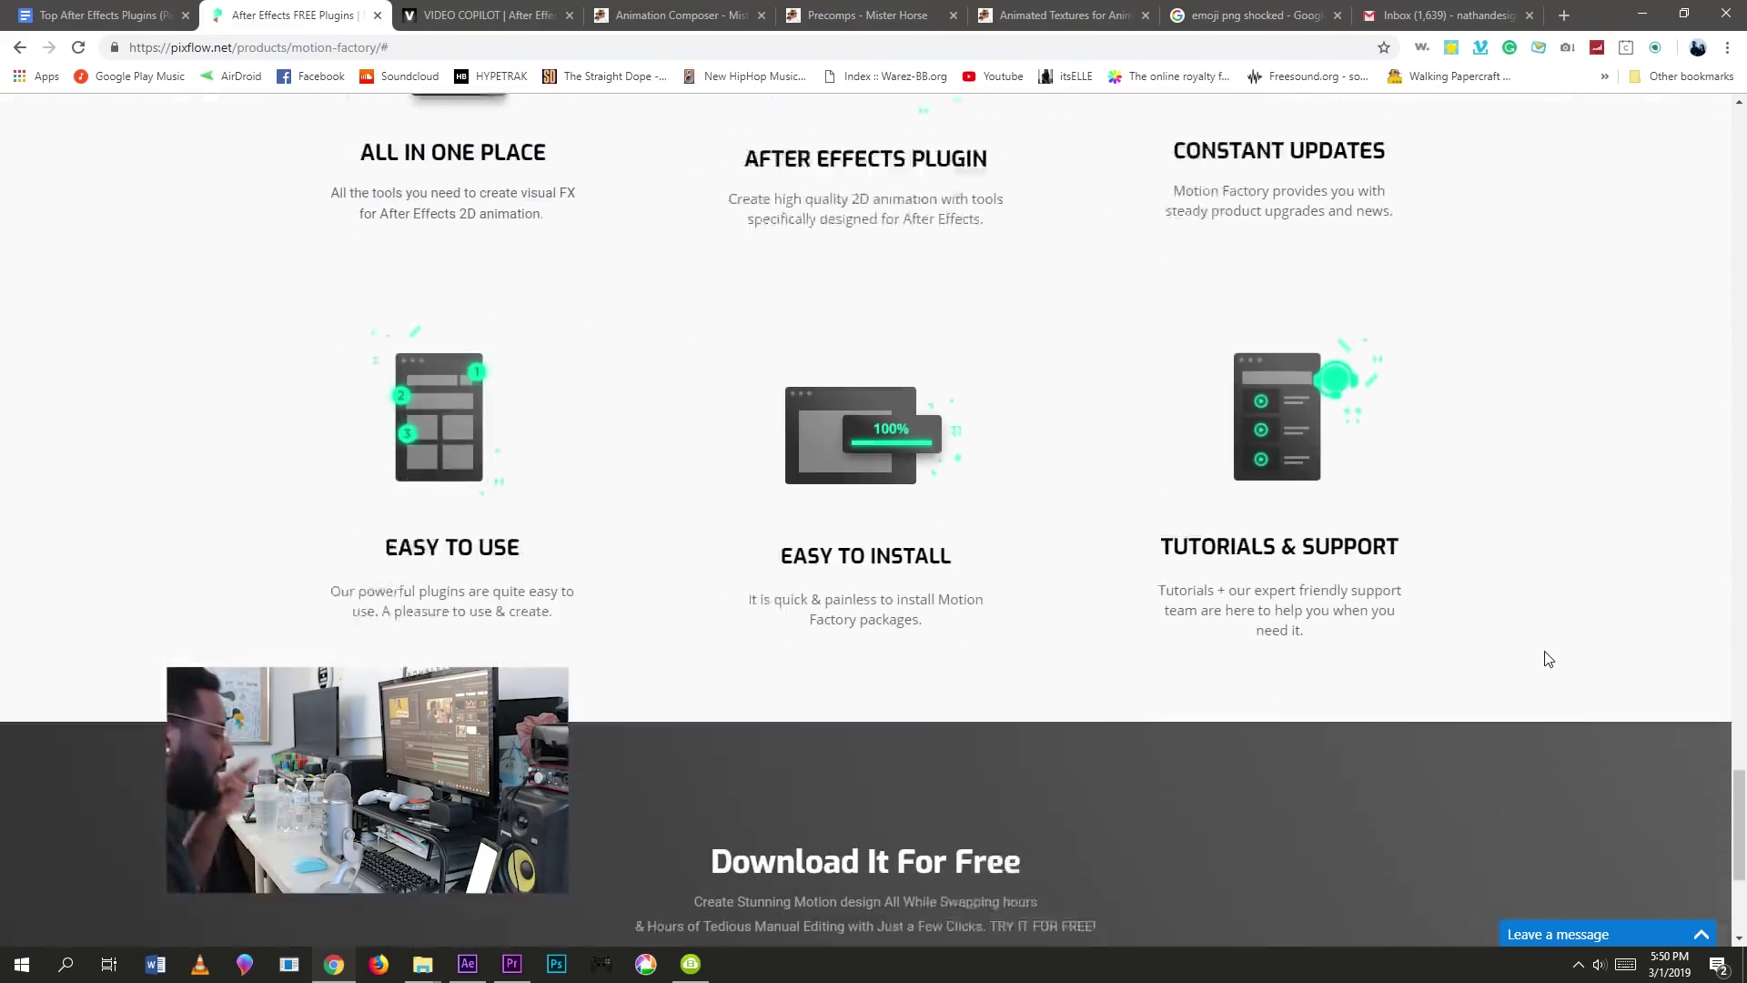
scroll(1547, 657, "down", 4)
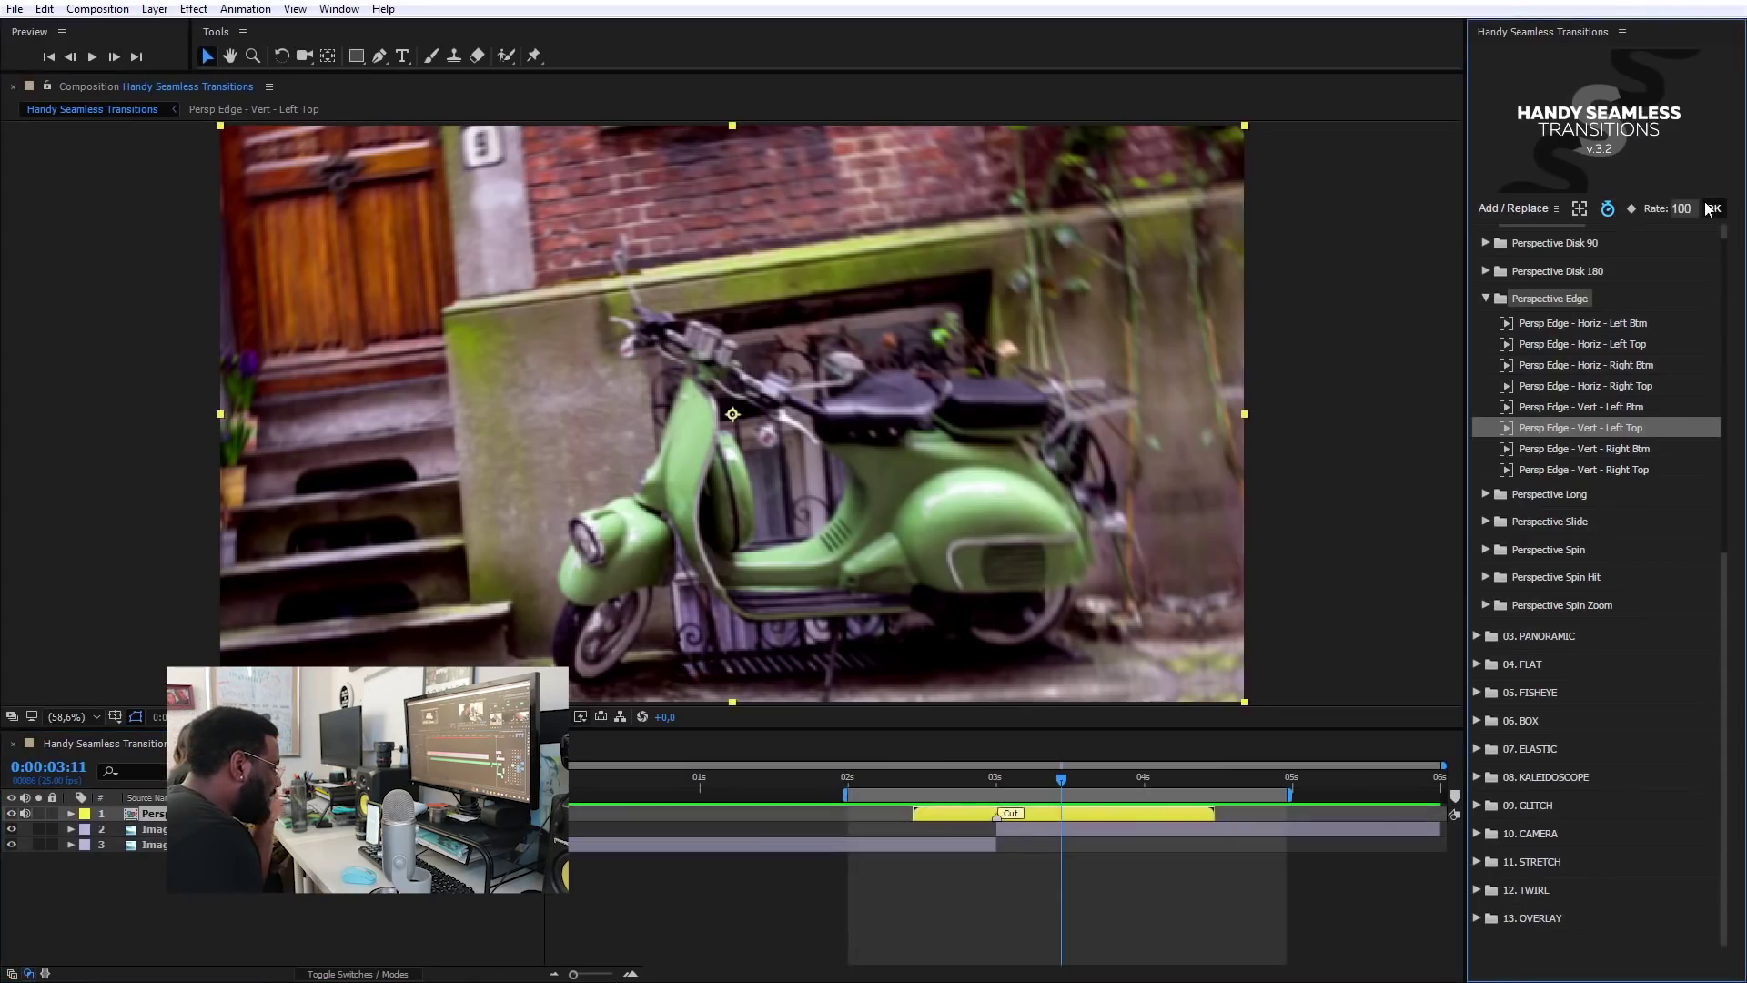
Step: Set the transition Rate to 75, show the Time Remap speed curve, and delete unused transitions
type("75")
key("Return")
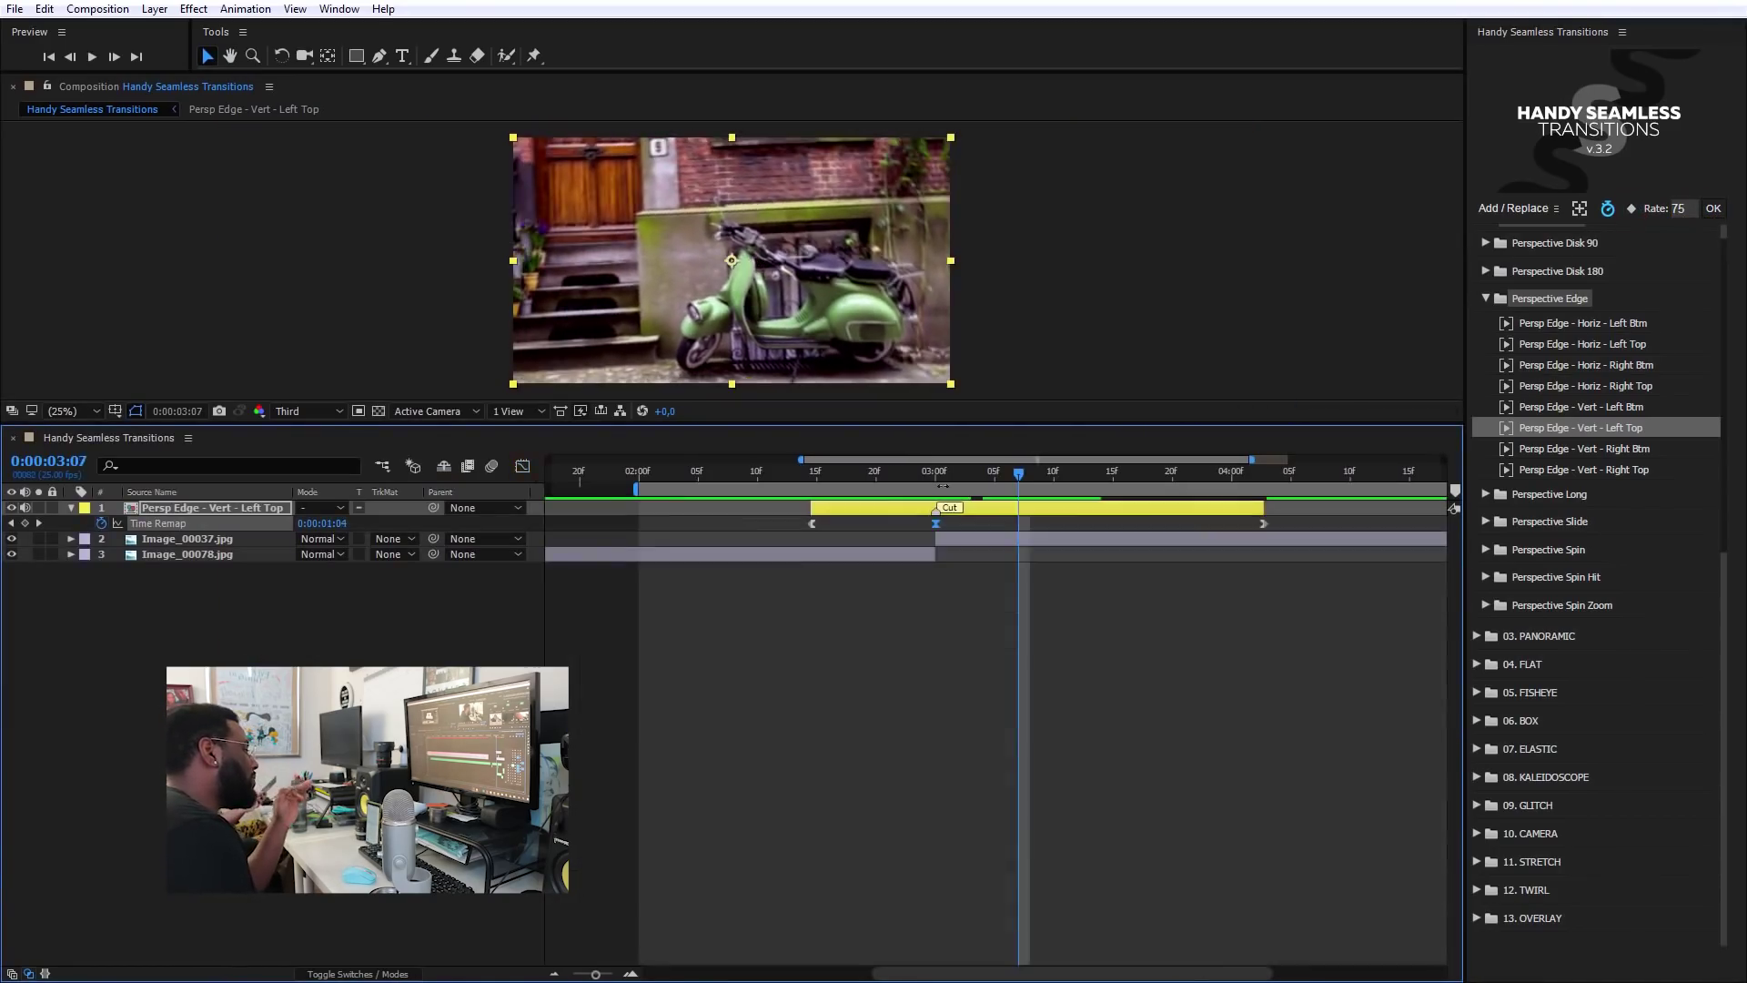
left_click(943, 486)
key("shift+F3")
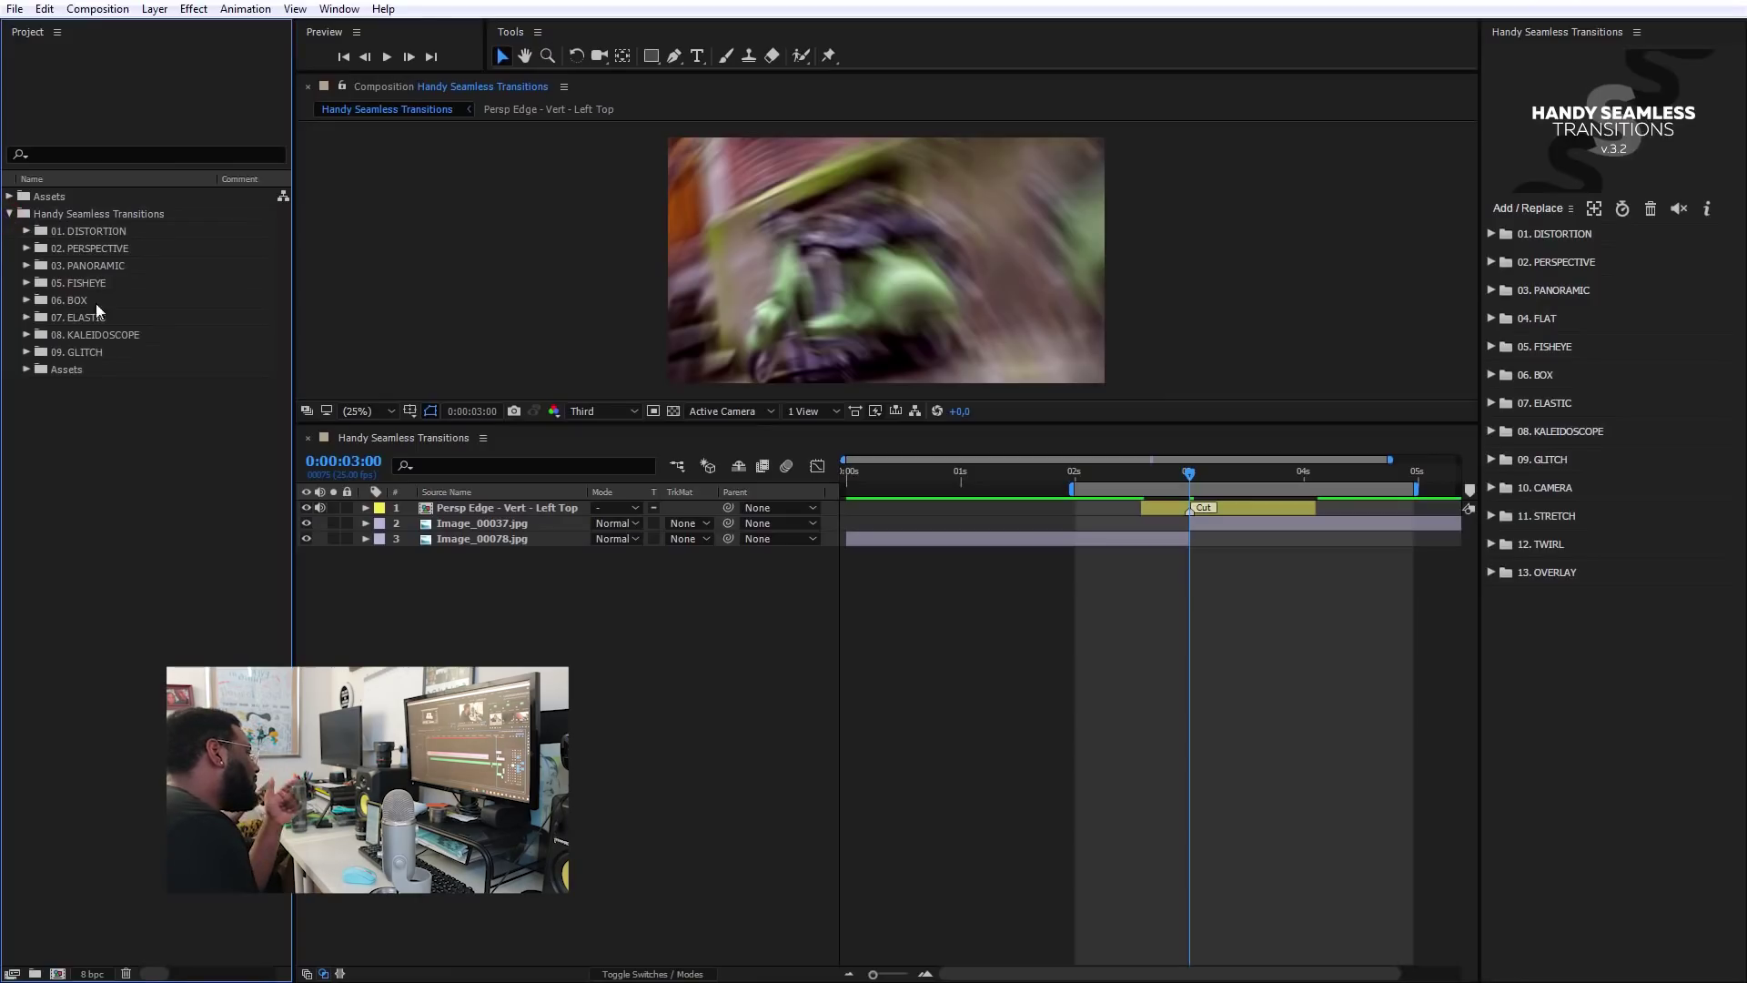
left_click(1652, 210)
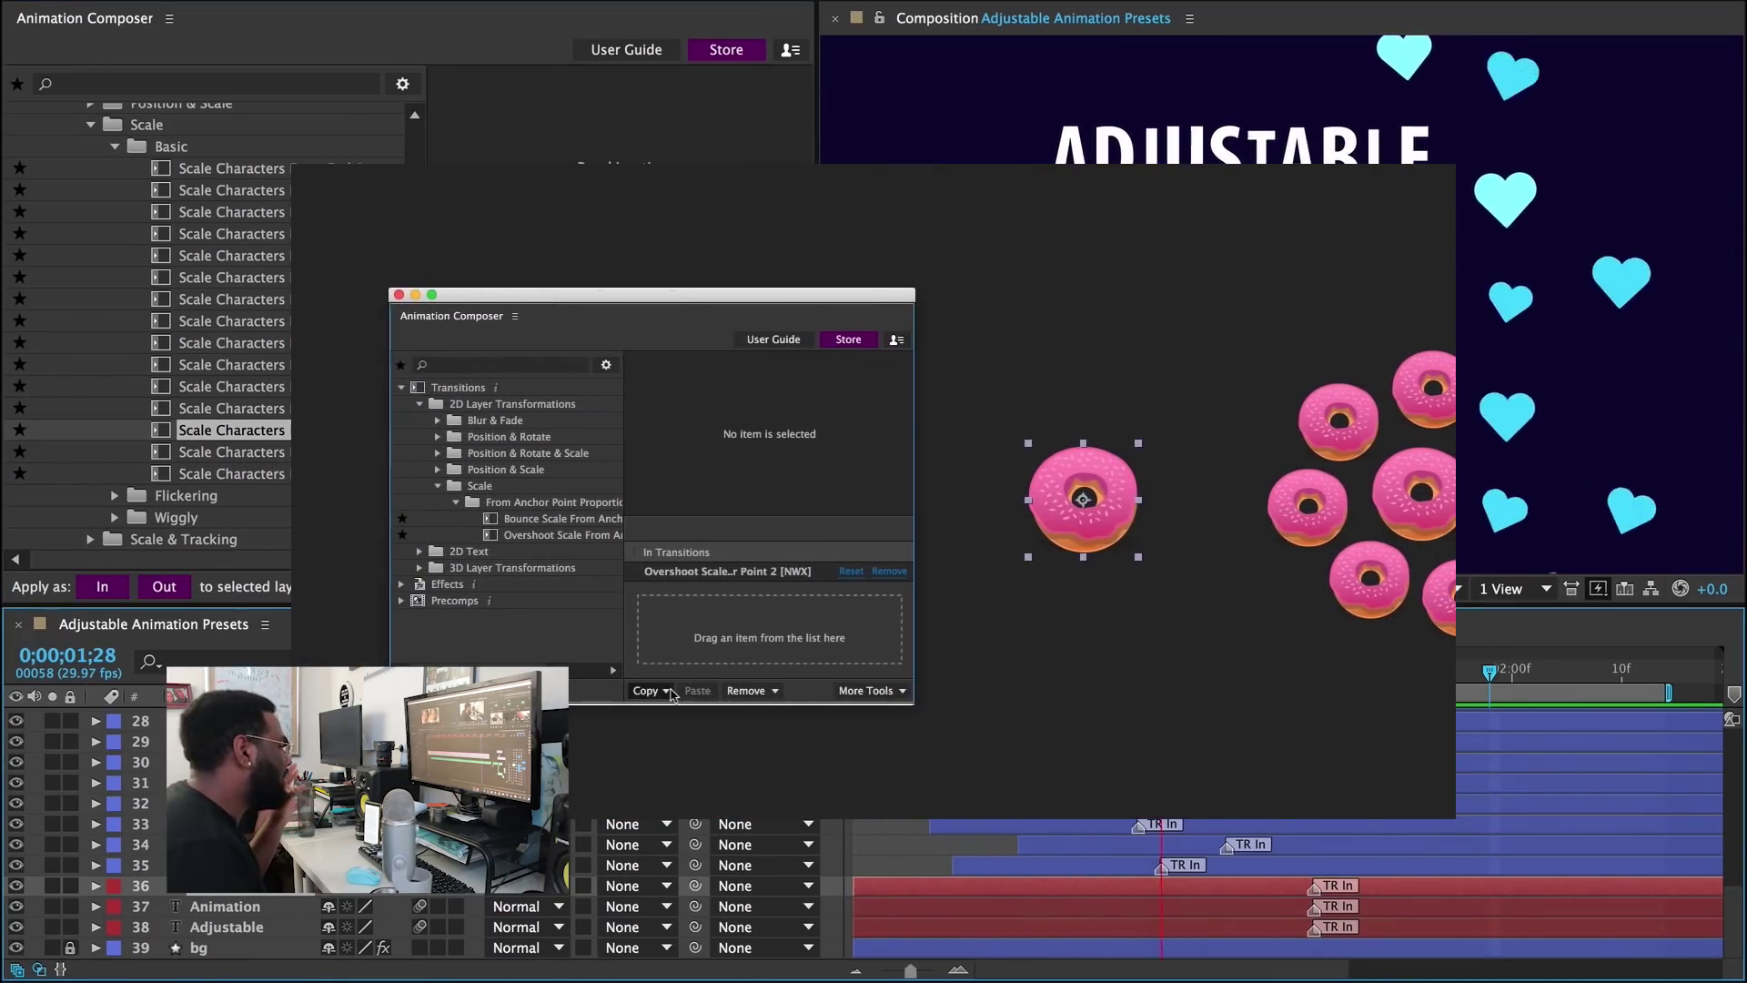
Step: Check the Animation Composer Copy dropdown categories, then scroll the Mister Horse Animation Composer page
left_click(668, 691)
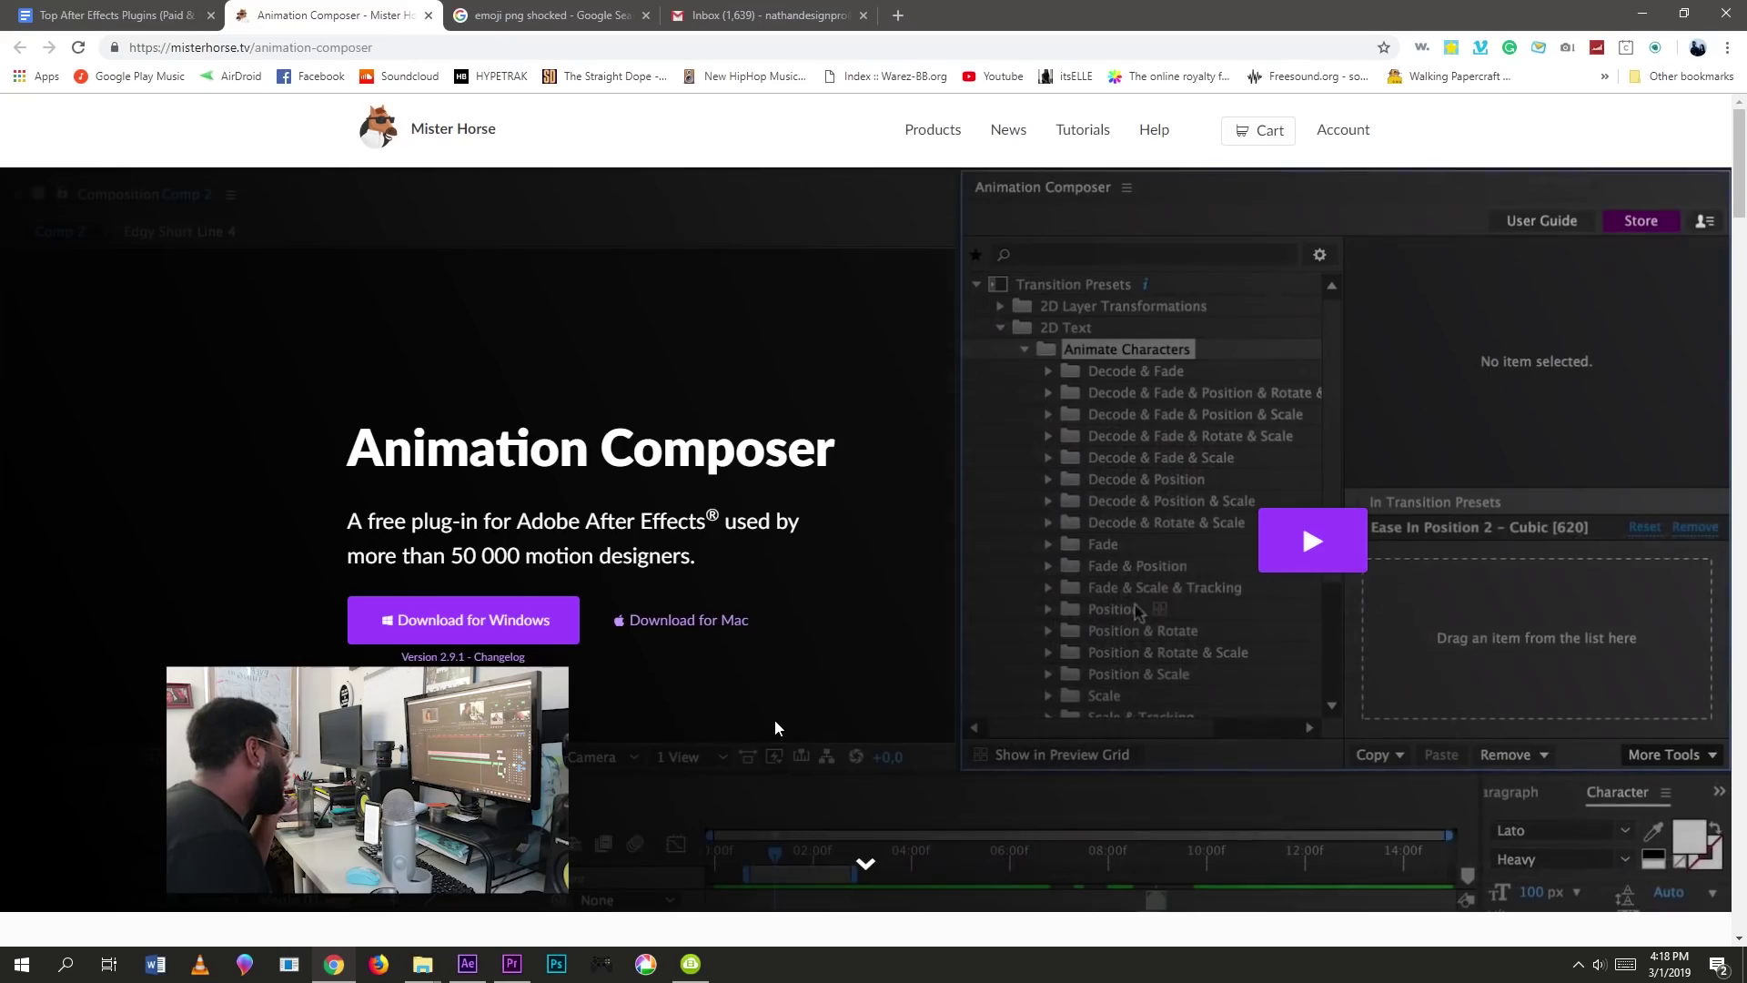
scroll(774, 719, "down", 7)
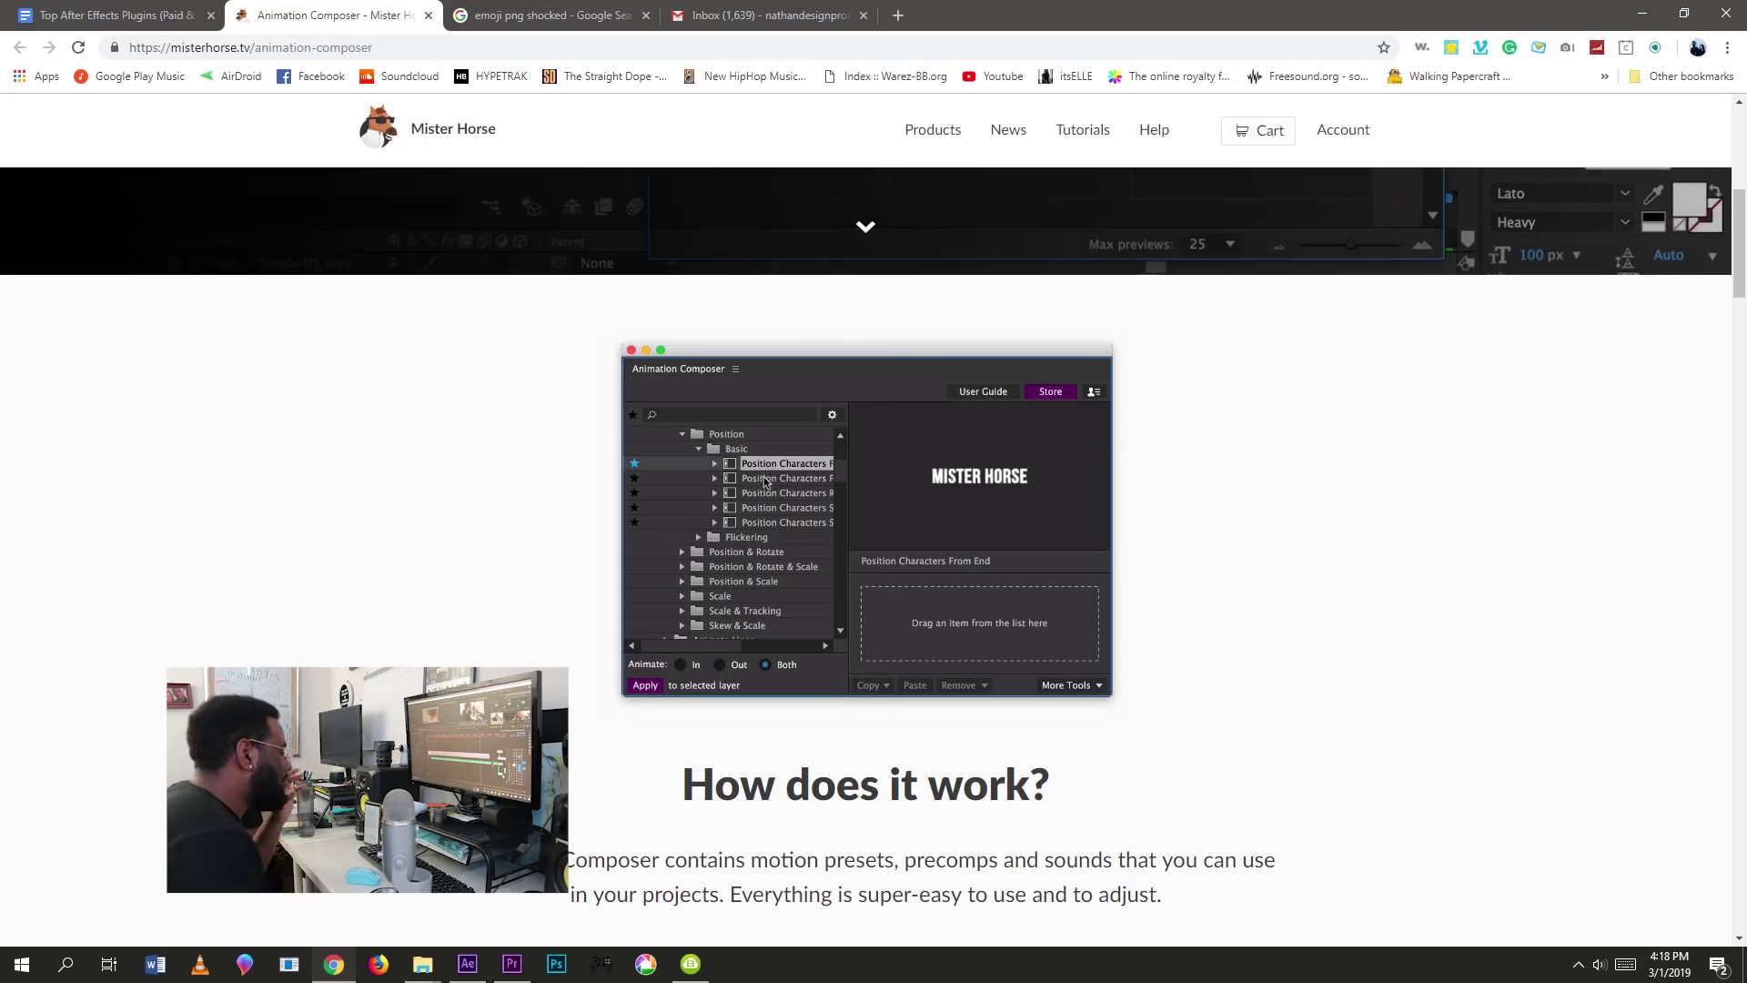
scroll(874, 546, "down", 2)
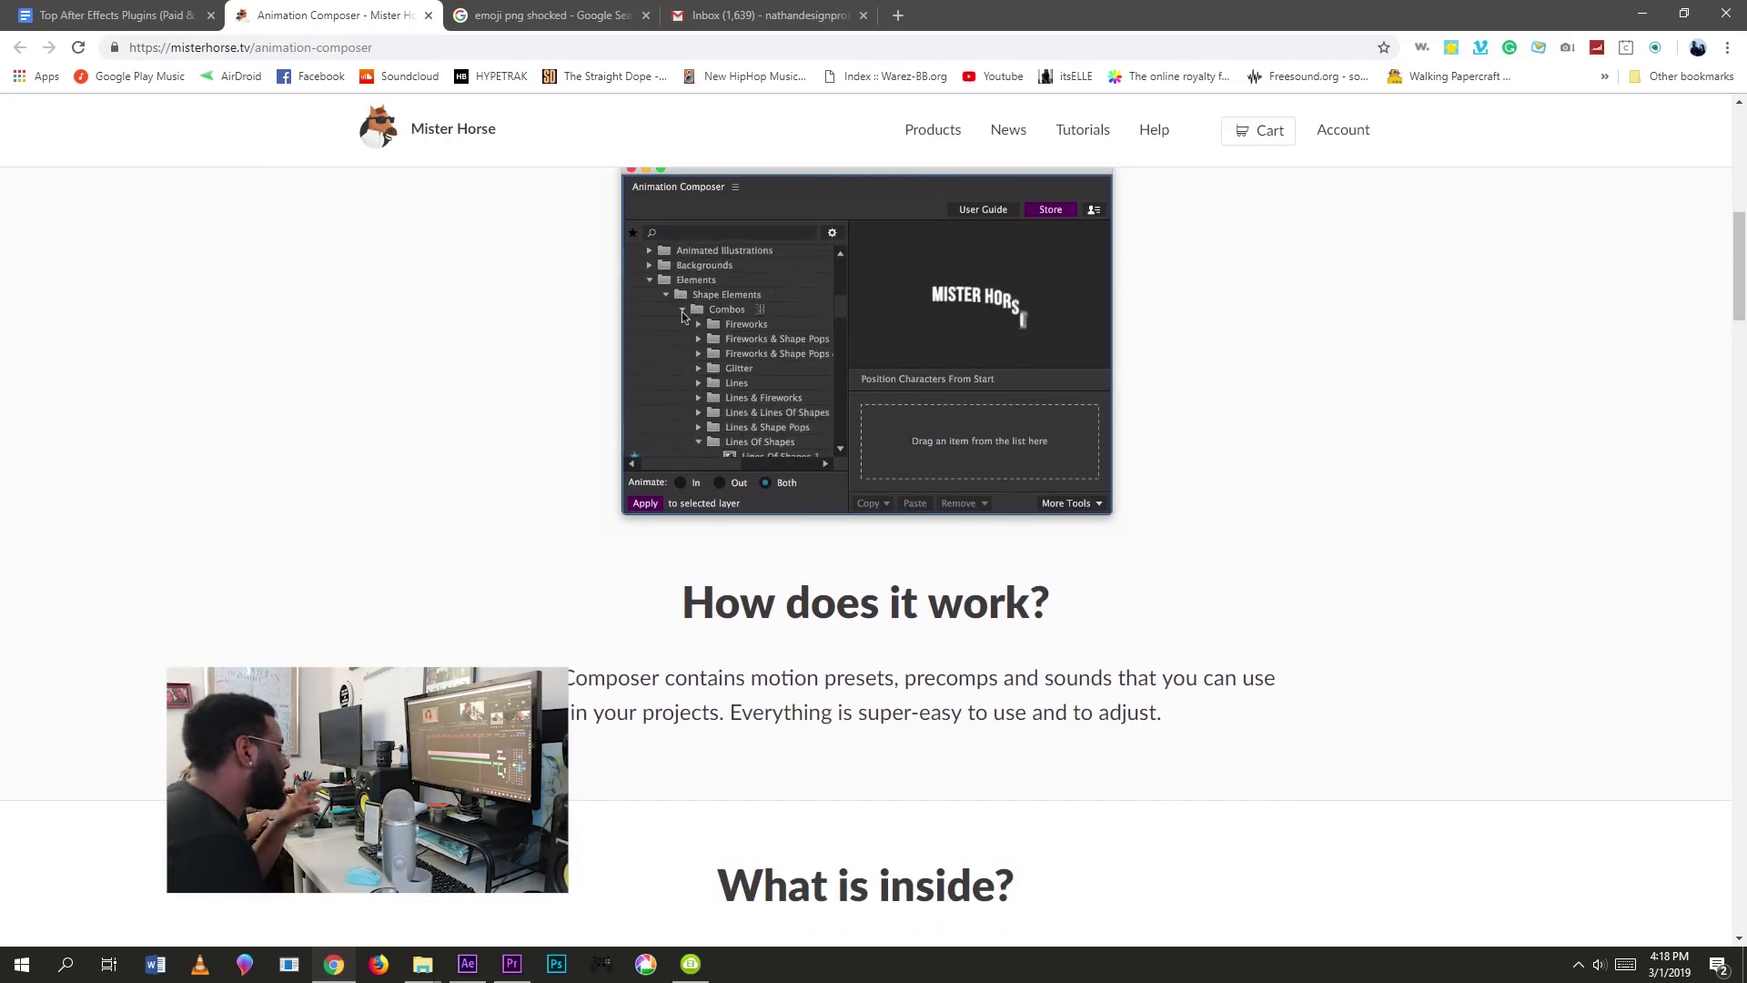
scroll(684, 316, "down", 5)
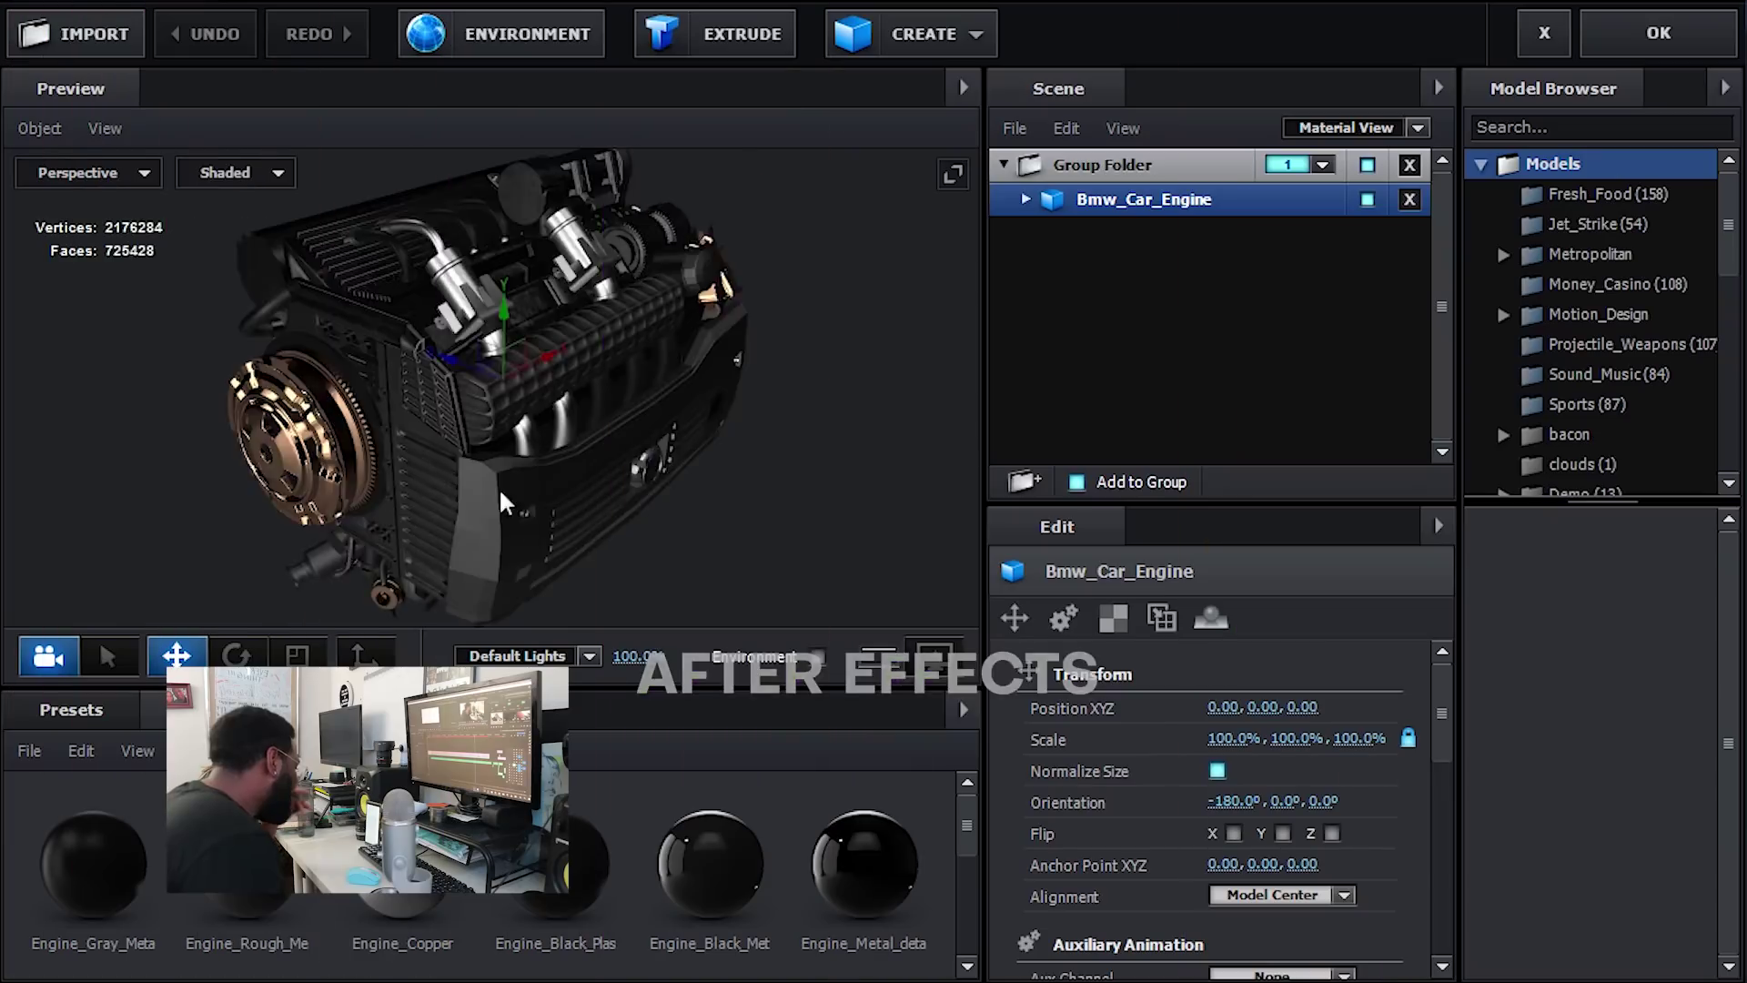
Step: Return the Element 3D preview to Perspective and duplicate the Bmw_Car_Engine model
left_click(88, 172)
left_click(98, 215)
left_click(100, 225)
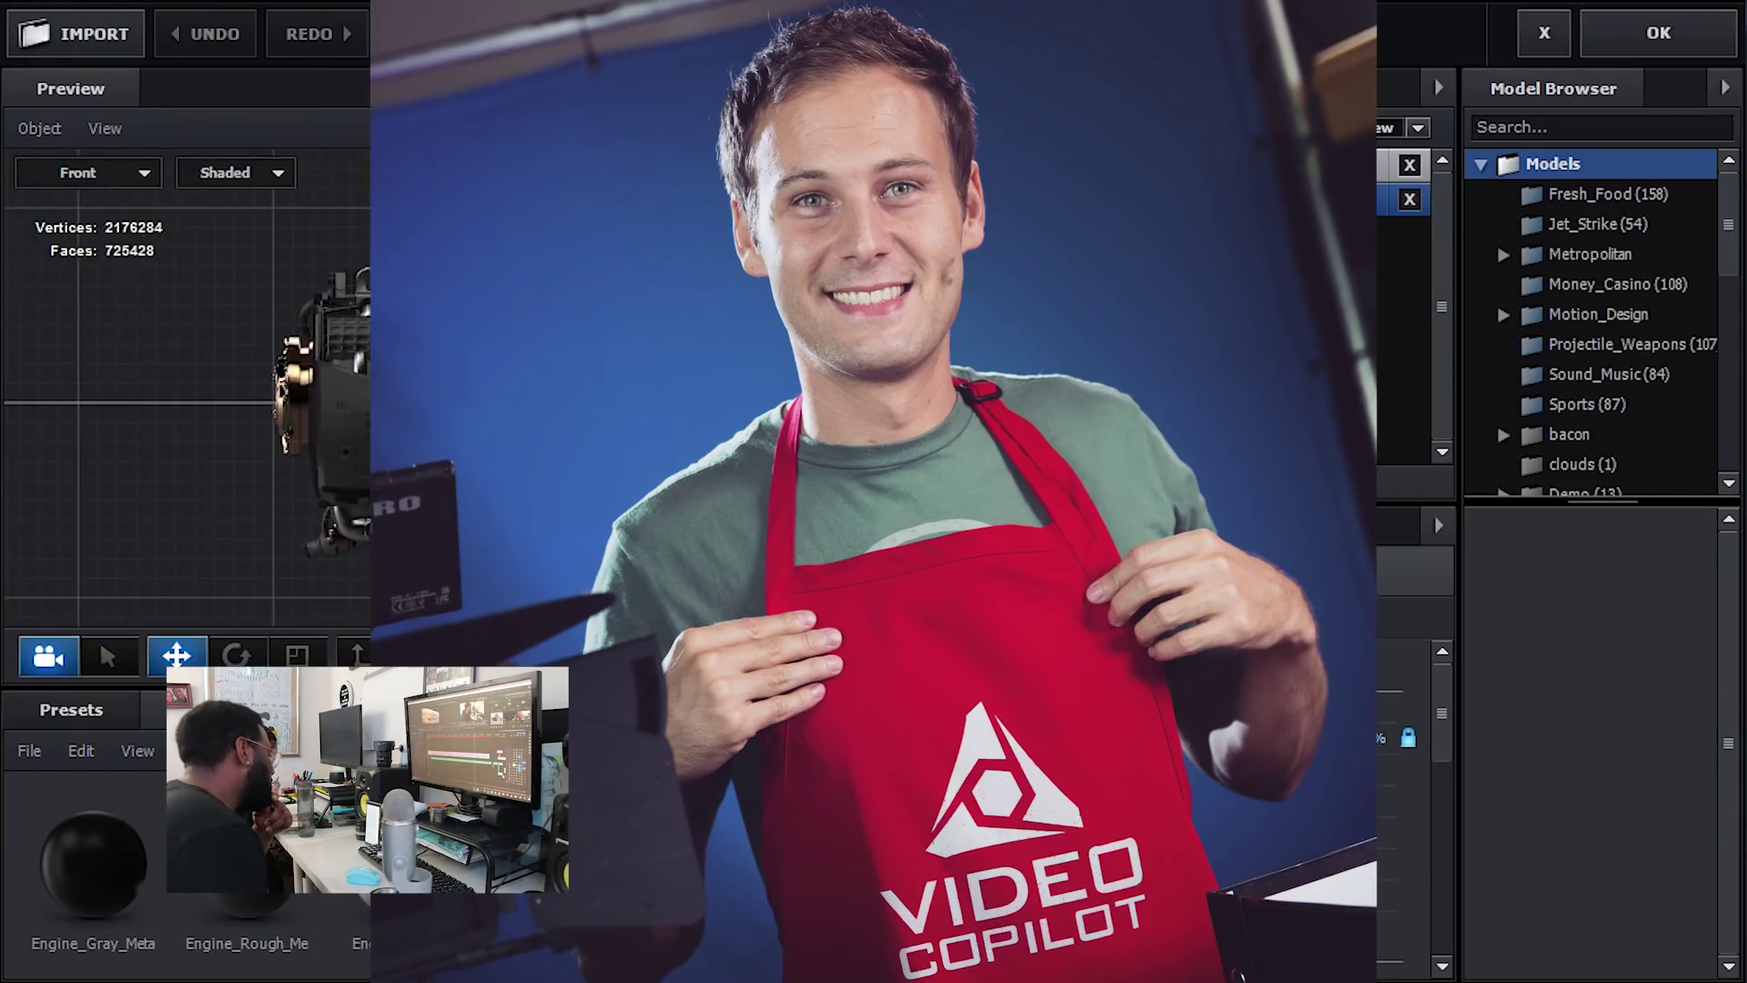
key("ctrl+d")
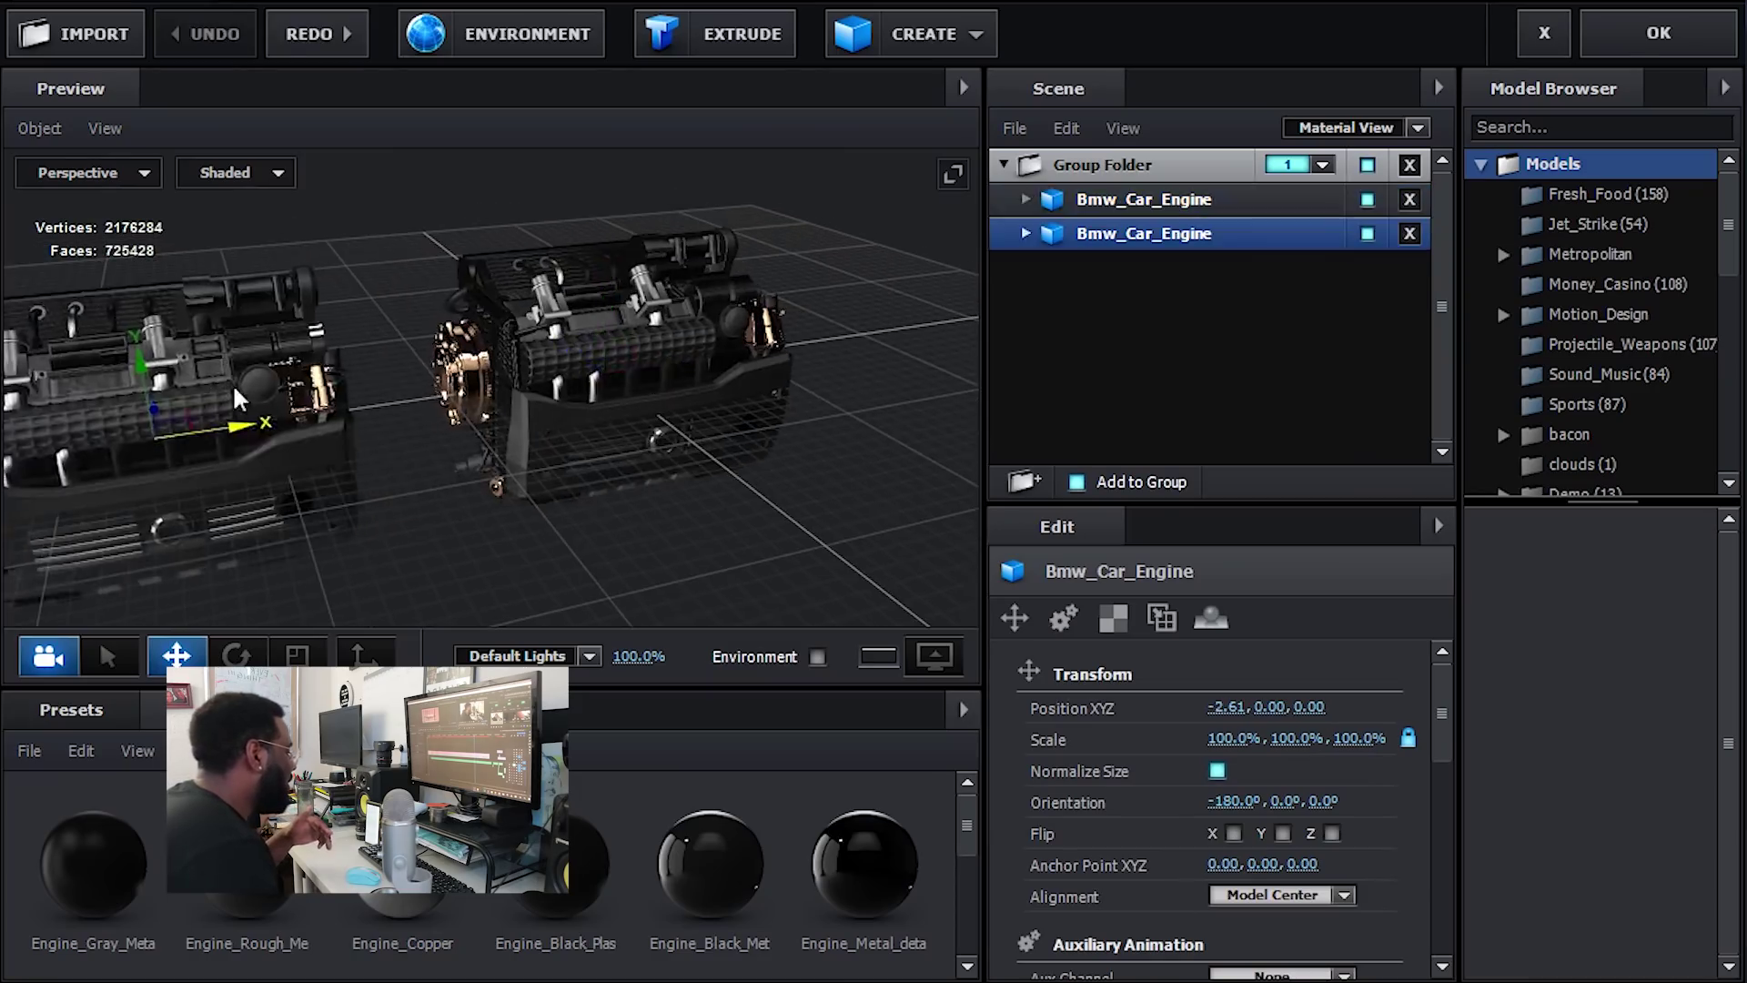
left_click(1110, 200)
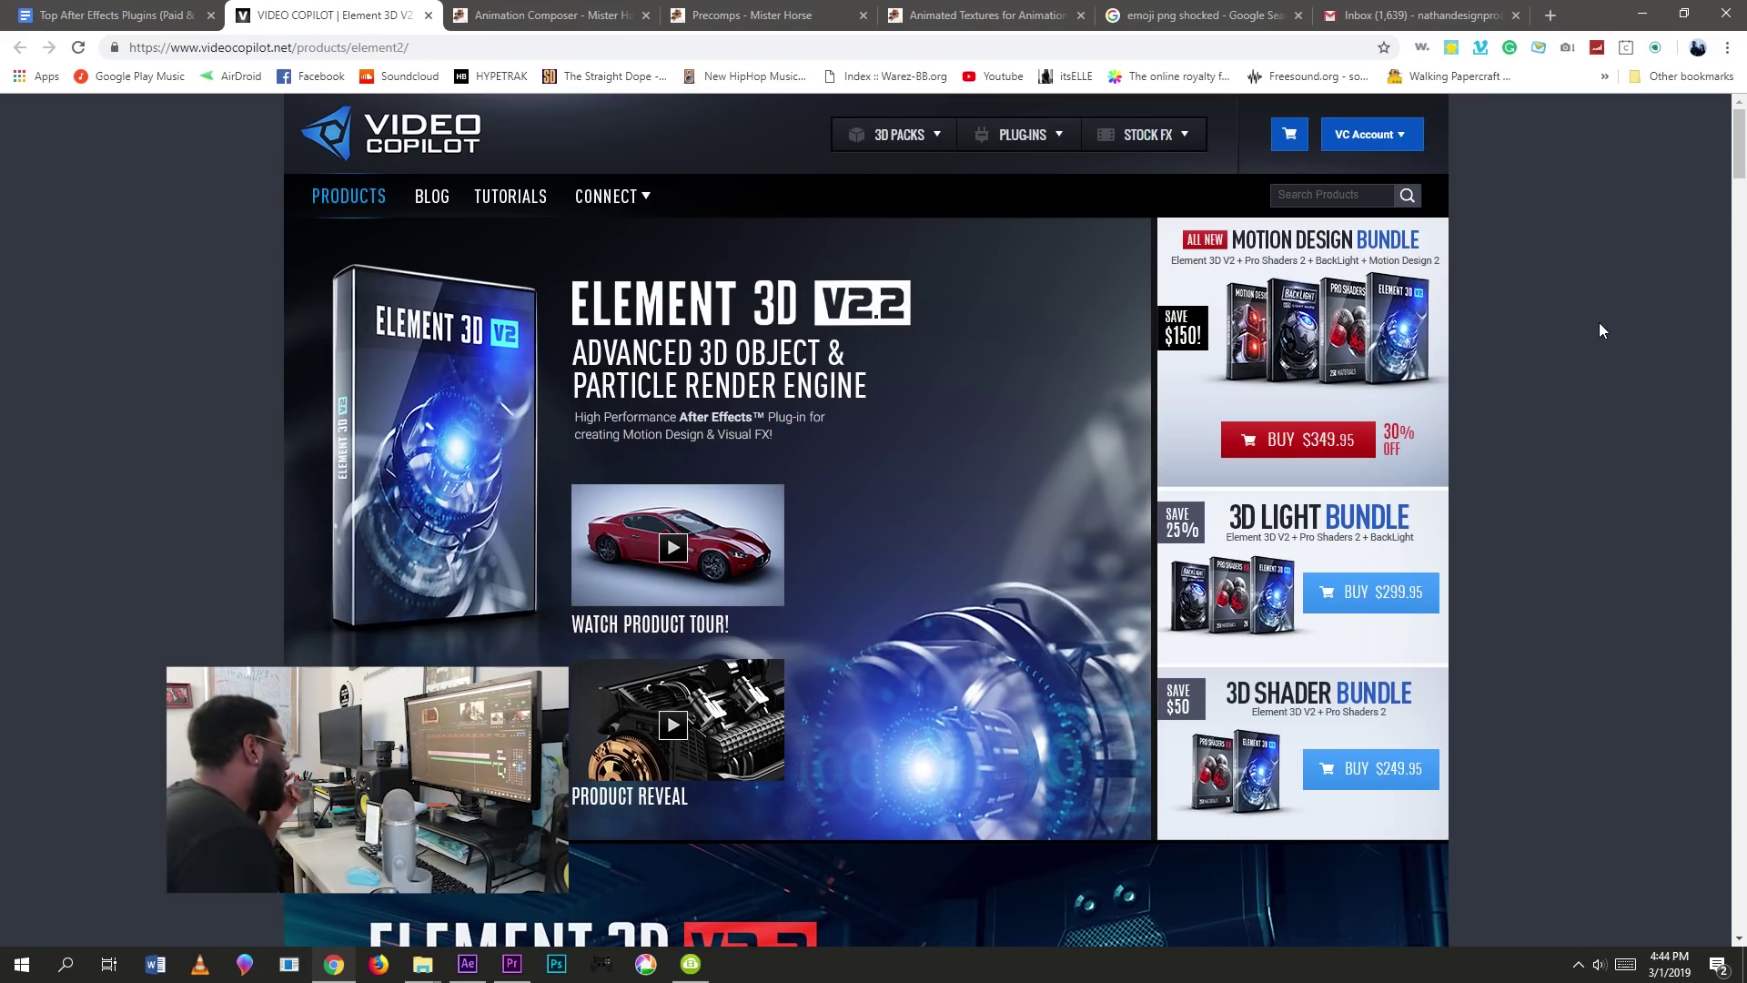
Step: Inspect Group 1's particle settings around the ship, then enable Mirror Surface reflections for the car
scroll(1603, 324, "down", 20)
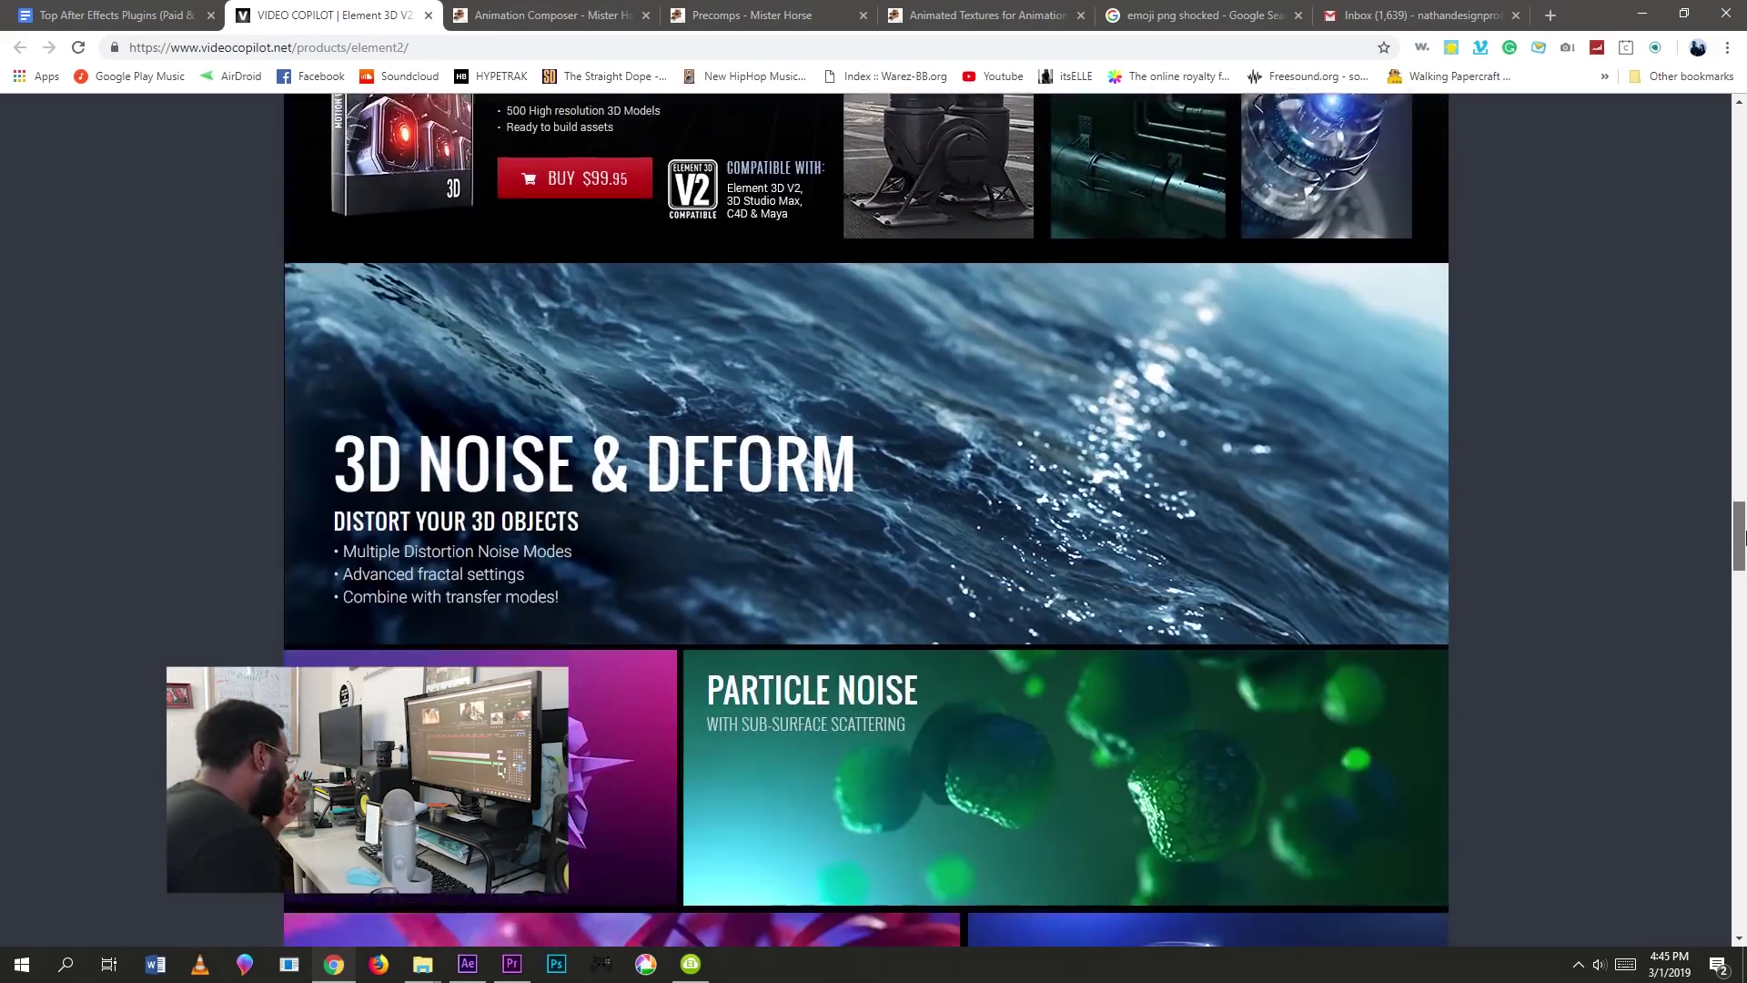
scroll(1627, 510, "down", 10)
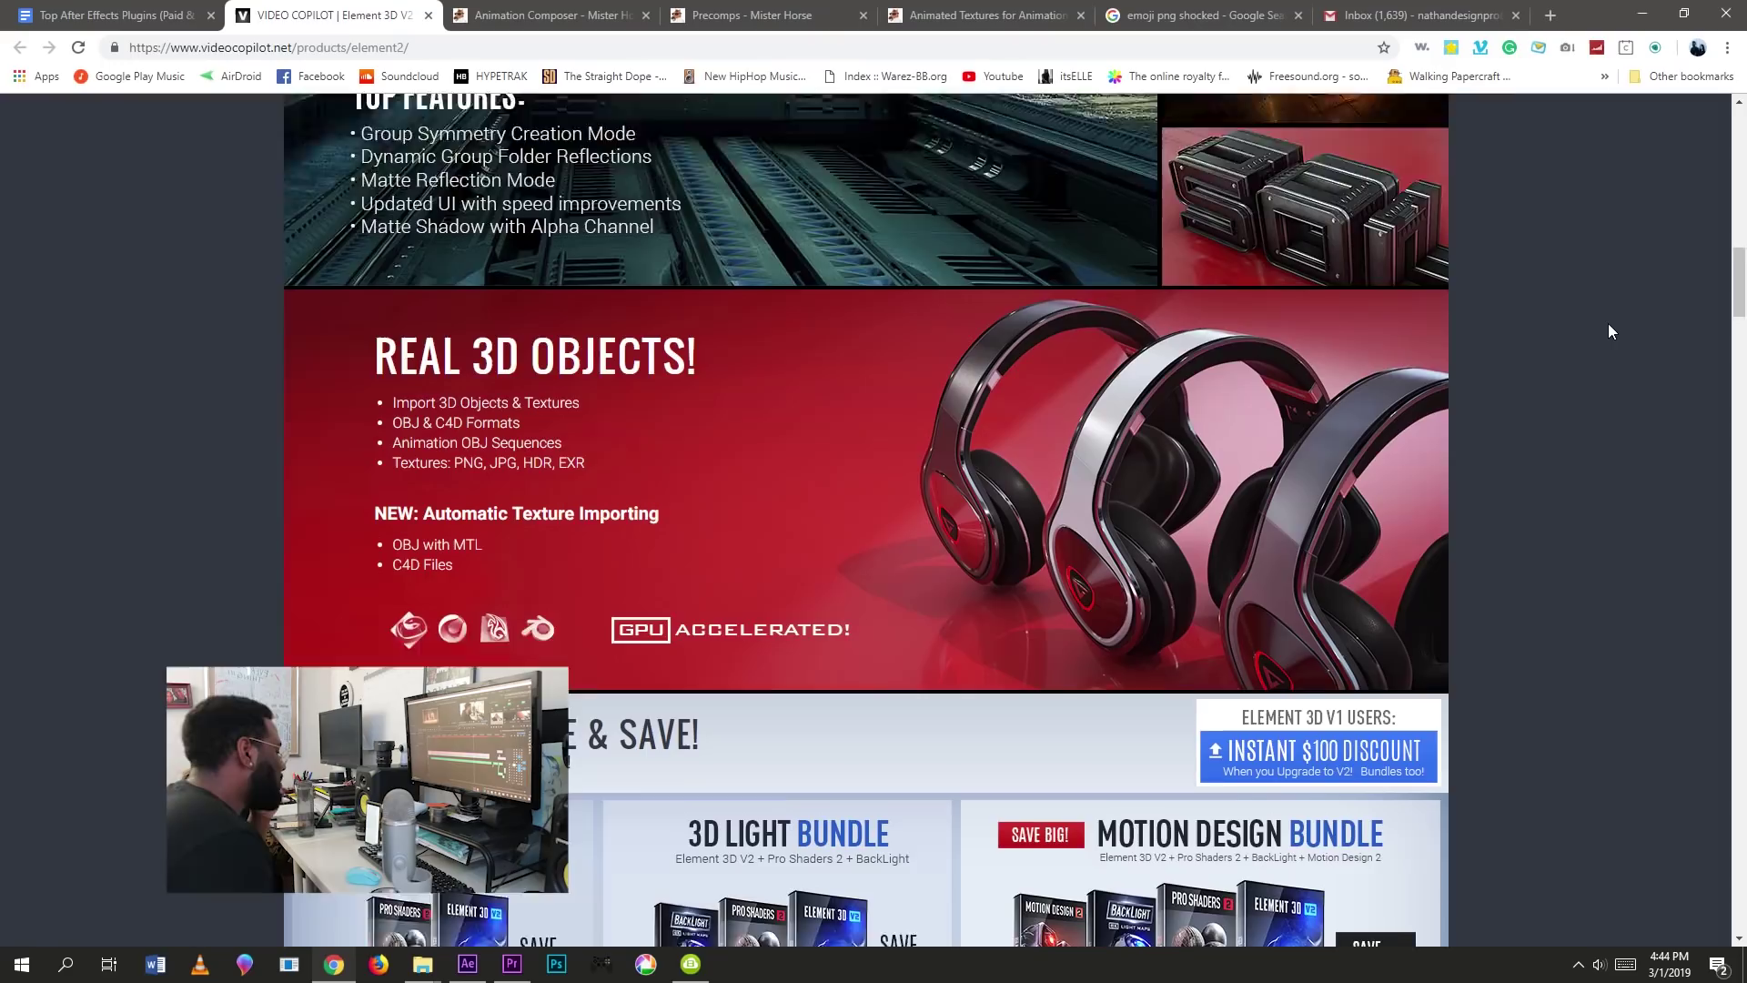
scroll(1608, 324, "down", 6)
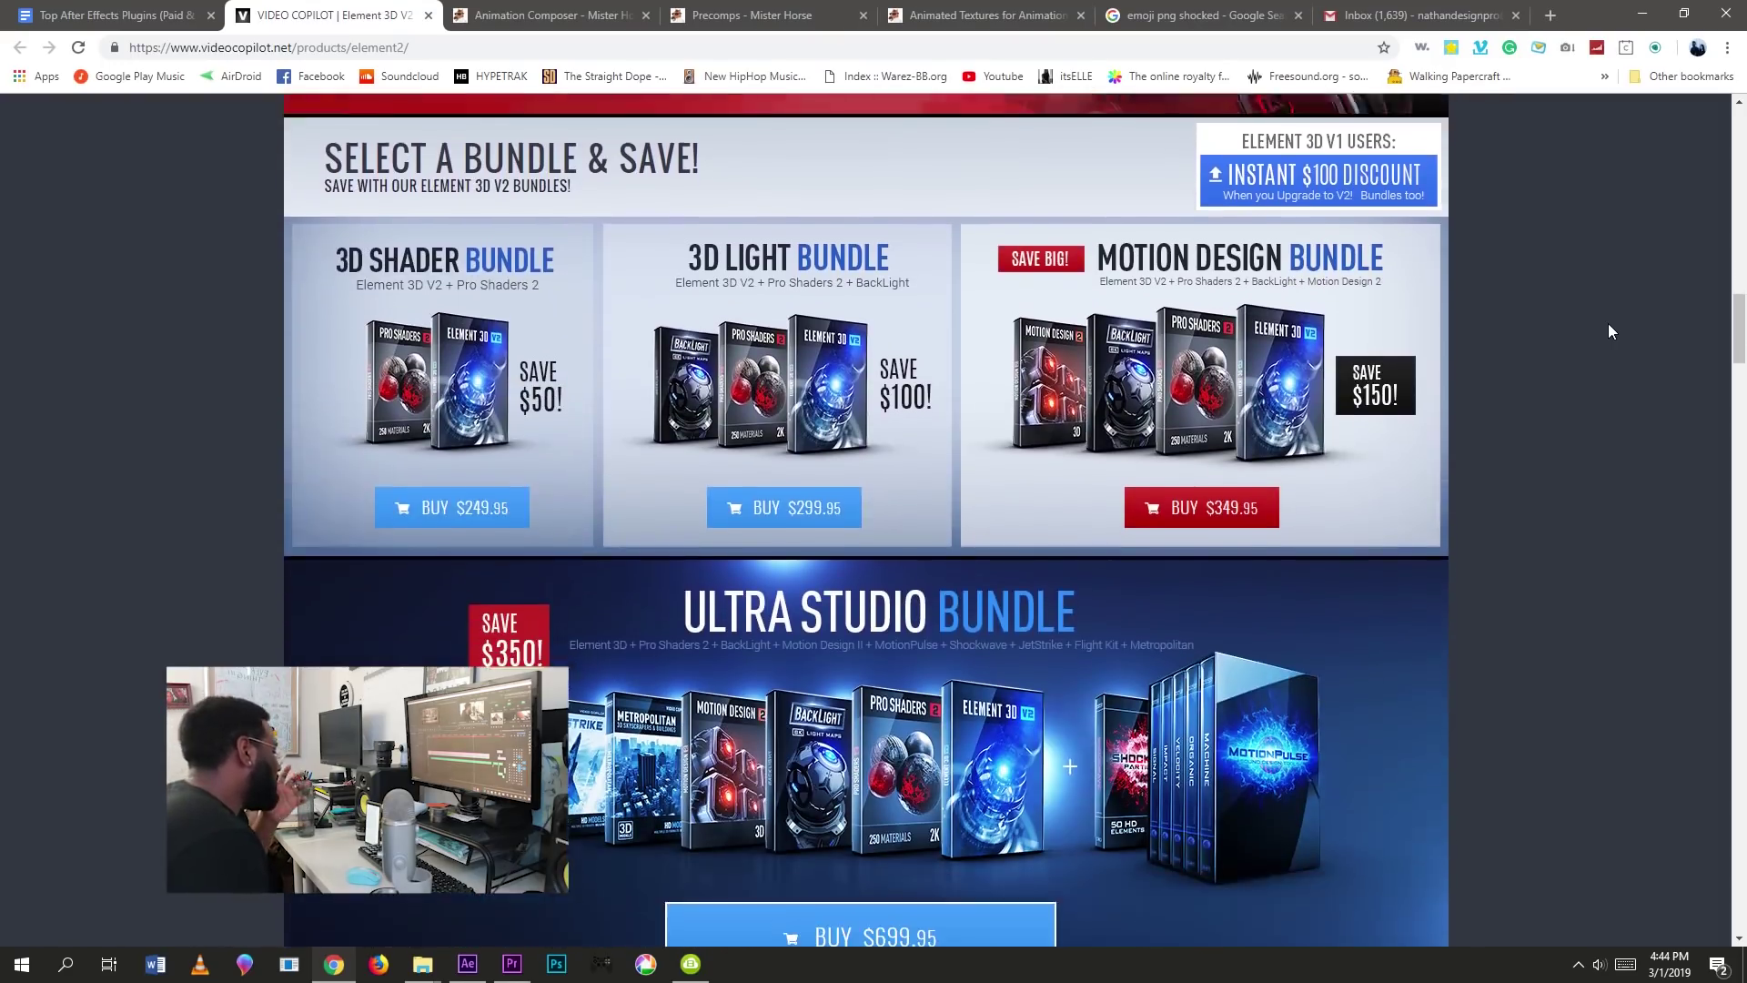
scroll(1608, 324, "down", 4)
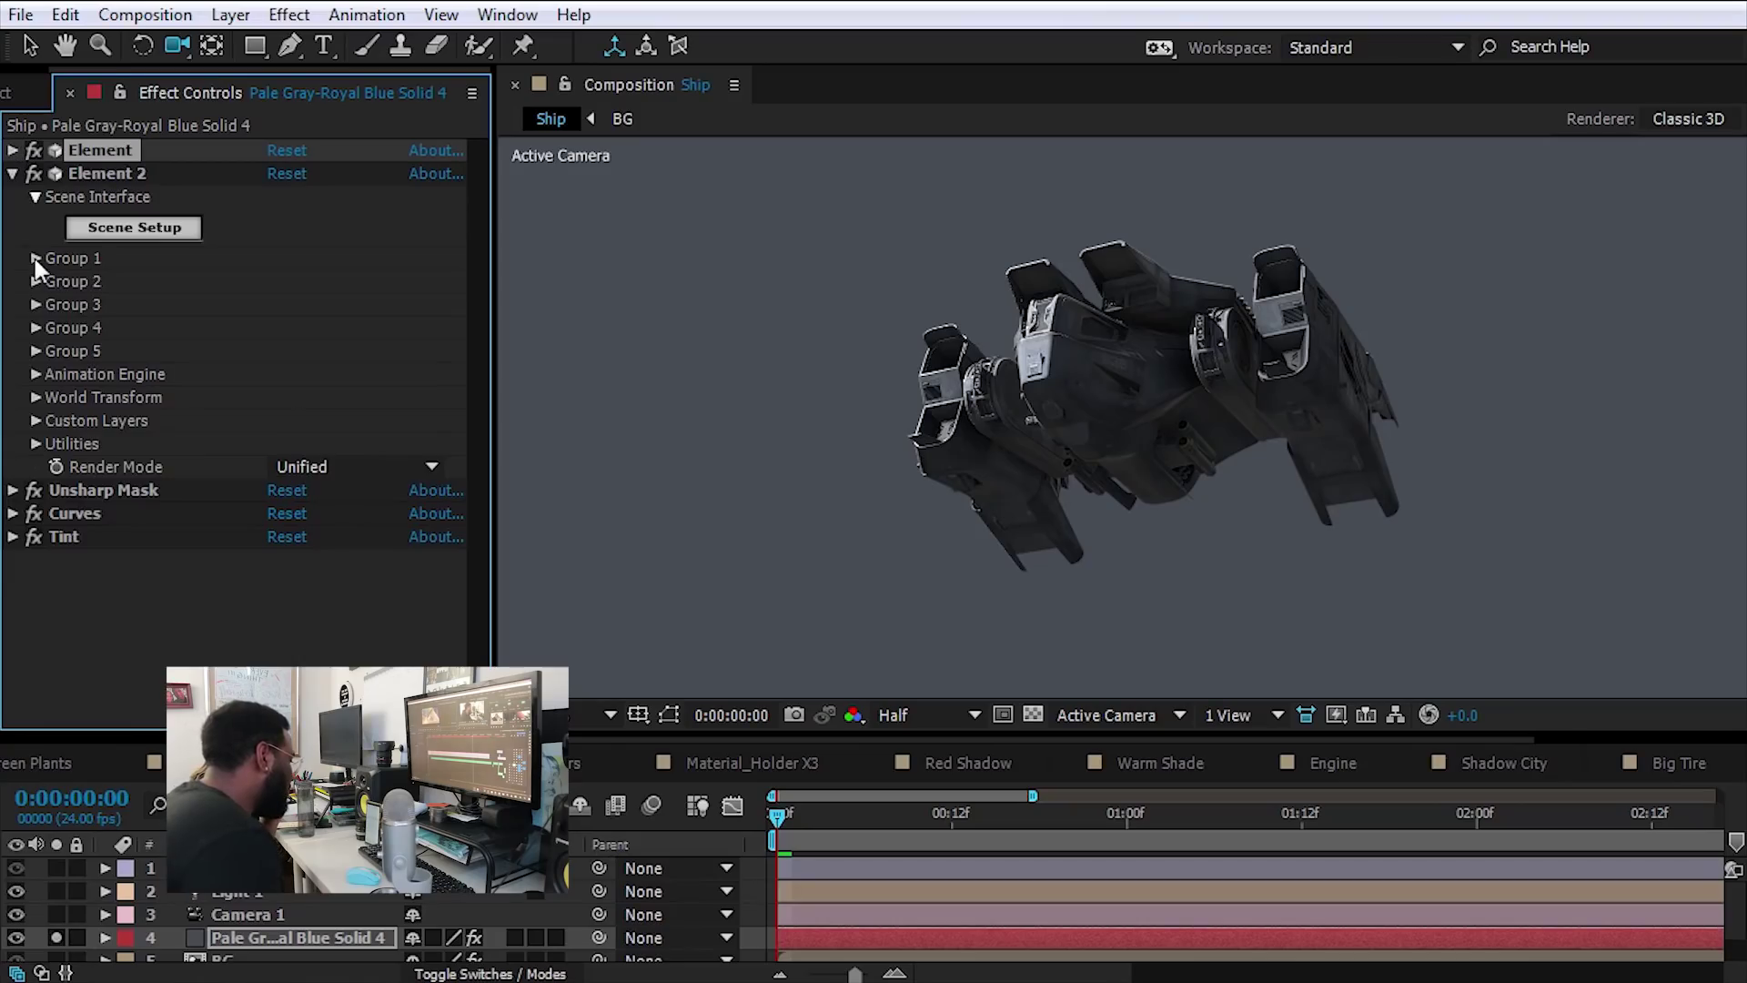
left_click(34, 258)
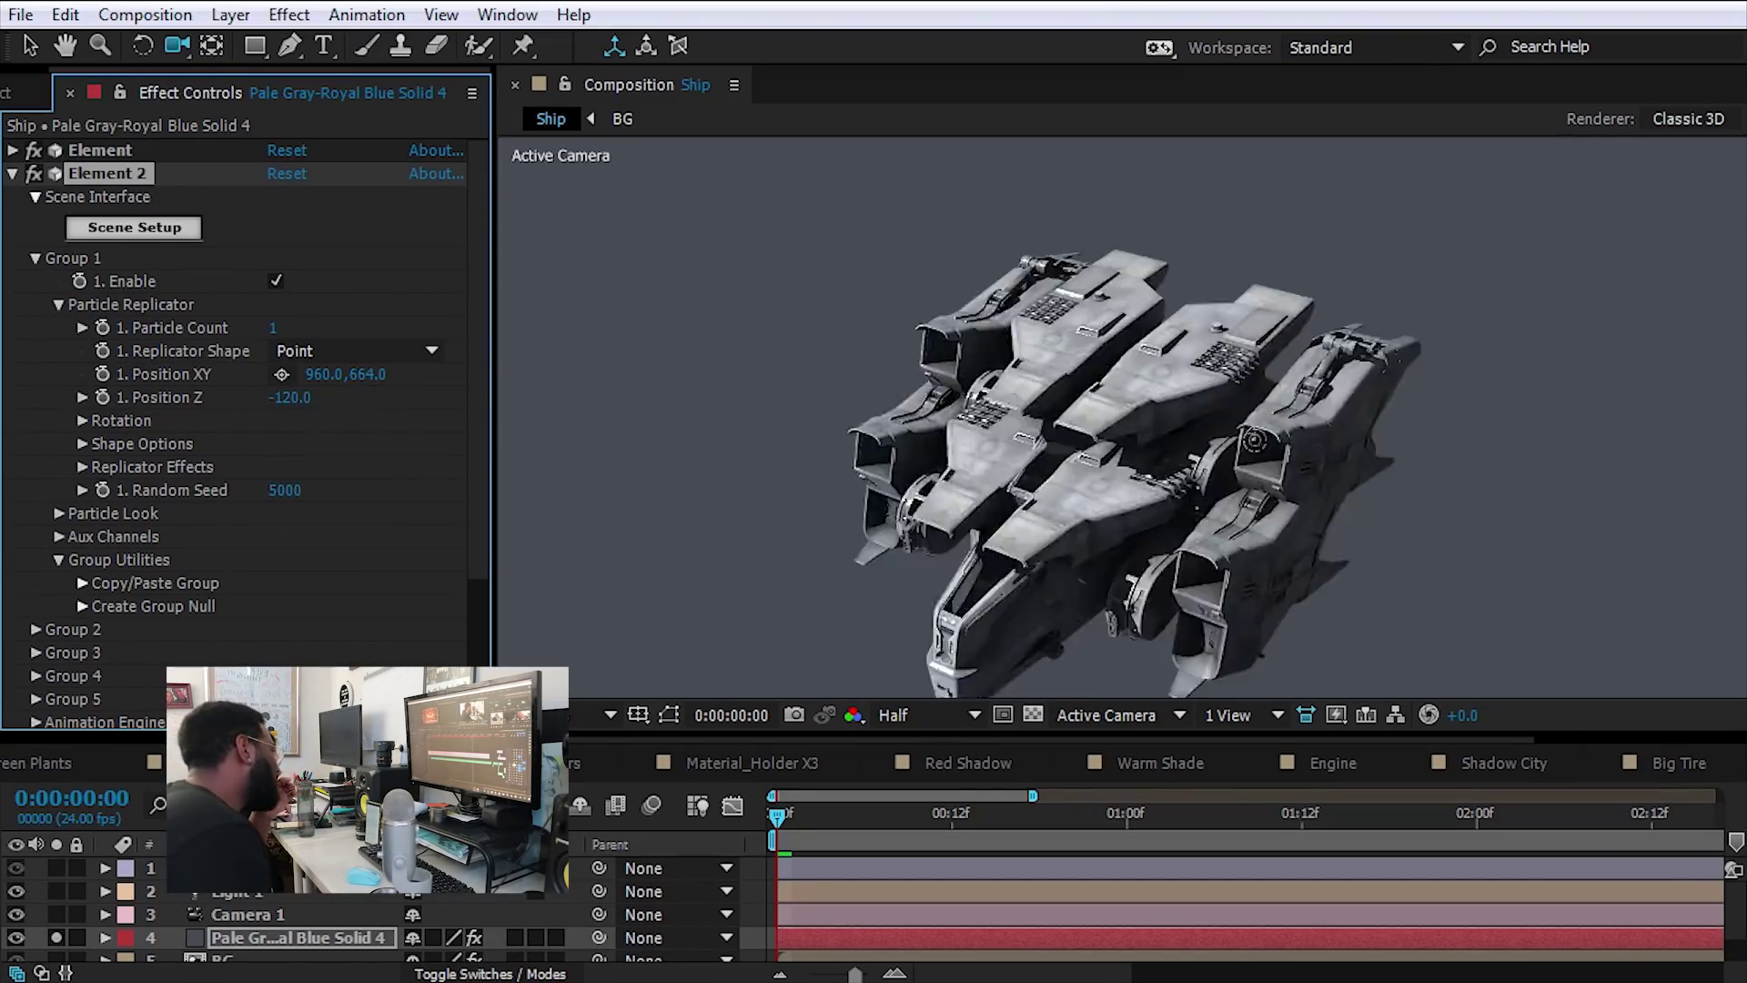
left_click_drag(1097, 424, 1147, 409)
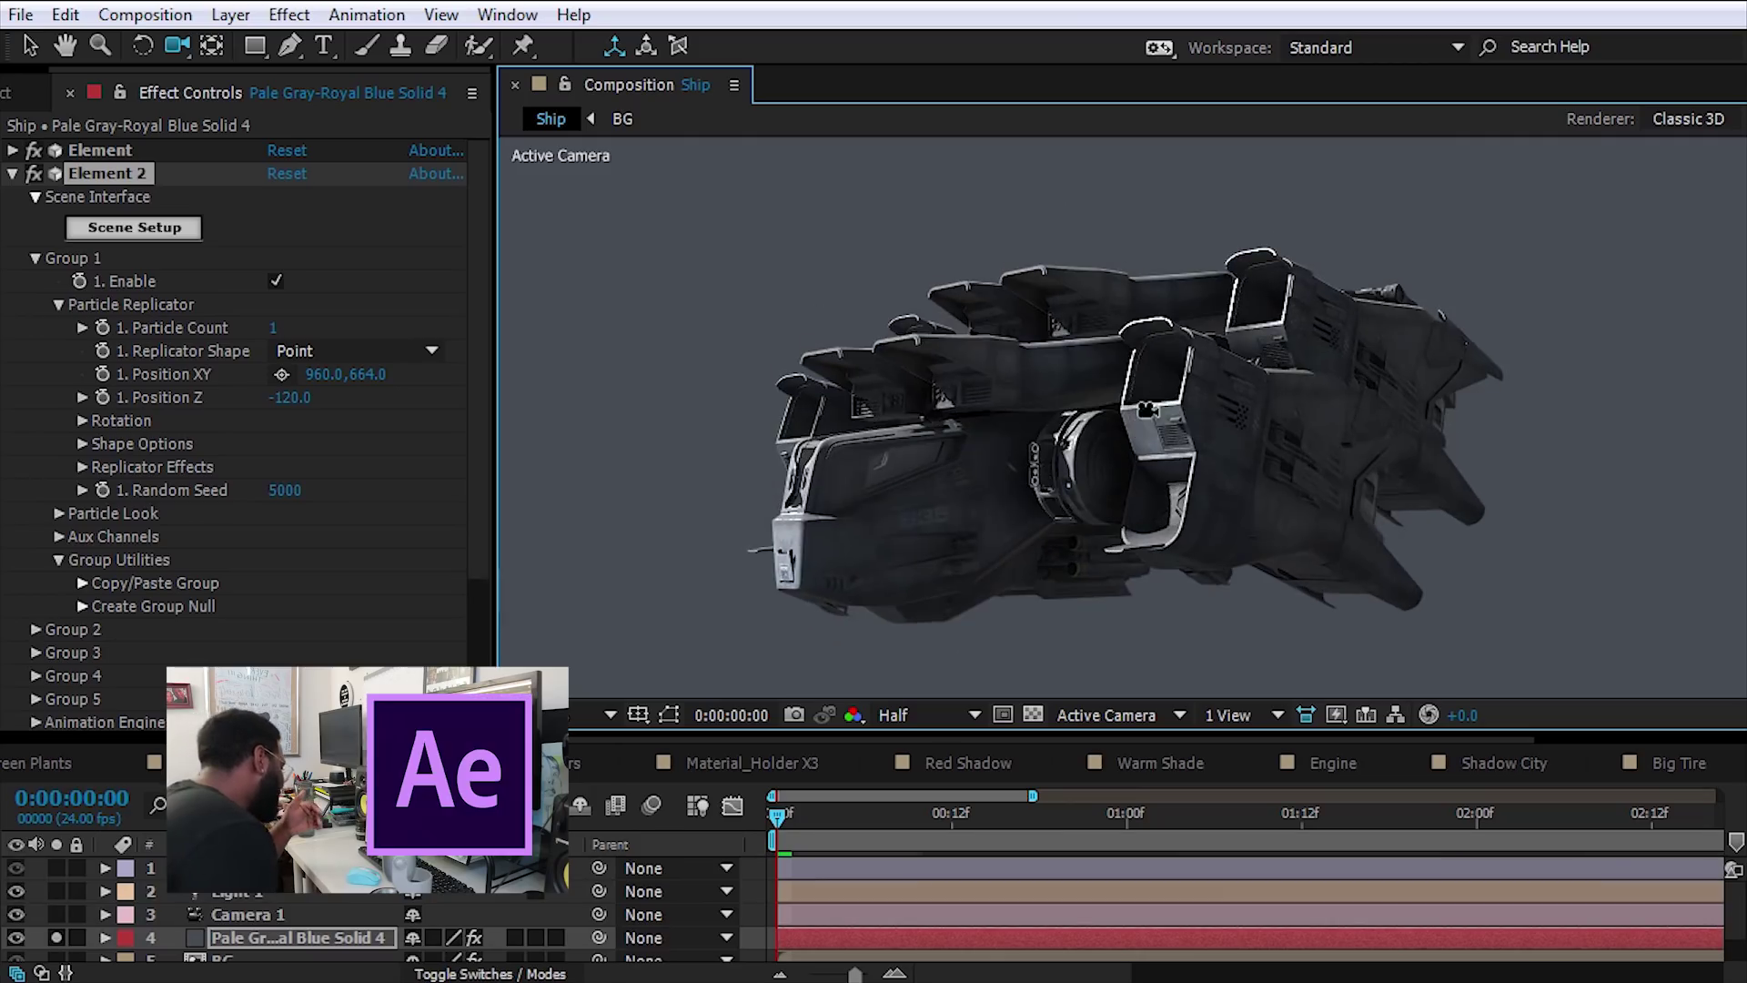
left_click(35, 258)
left_click_drag(783, 350, 855, 351)
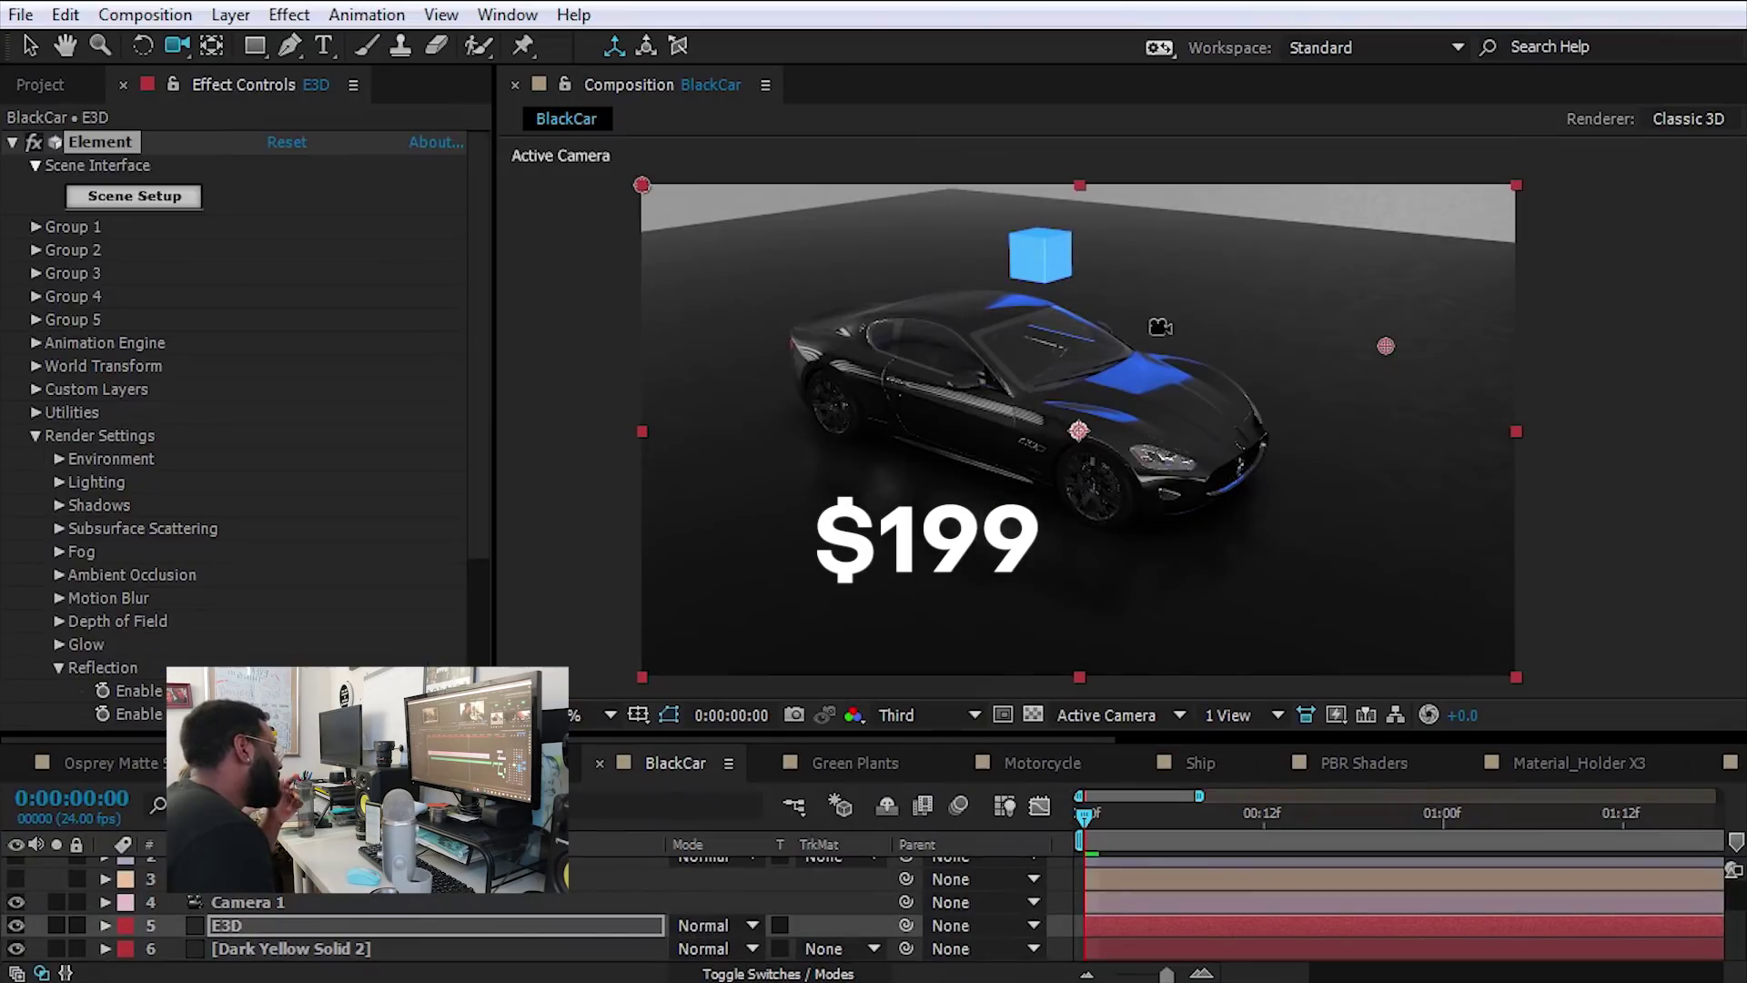
scroll(245, 613, "down", 2)
left_click(276, 594)
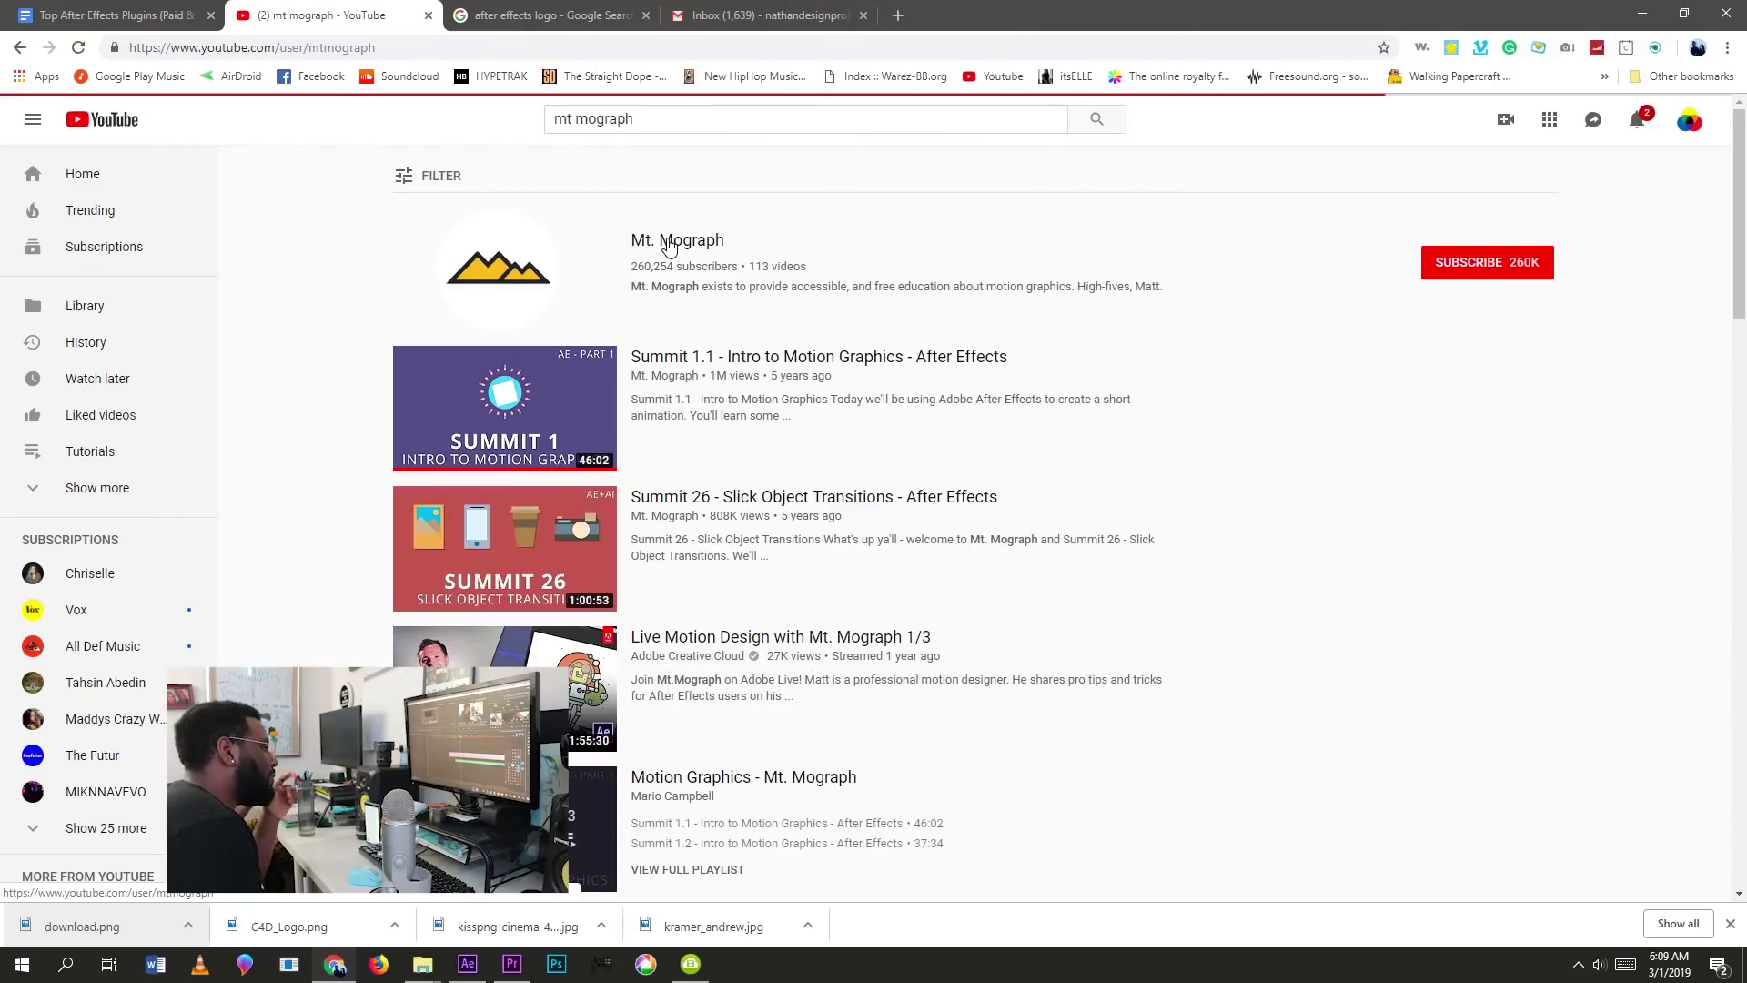
Step: Open the Mt. Mograph YouTube channel and browse its uploaded videos
left_click(668, 242)
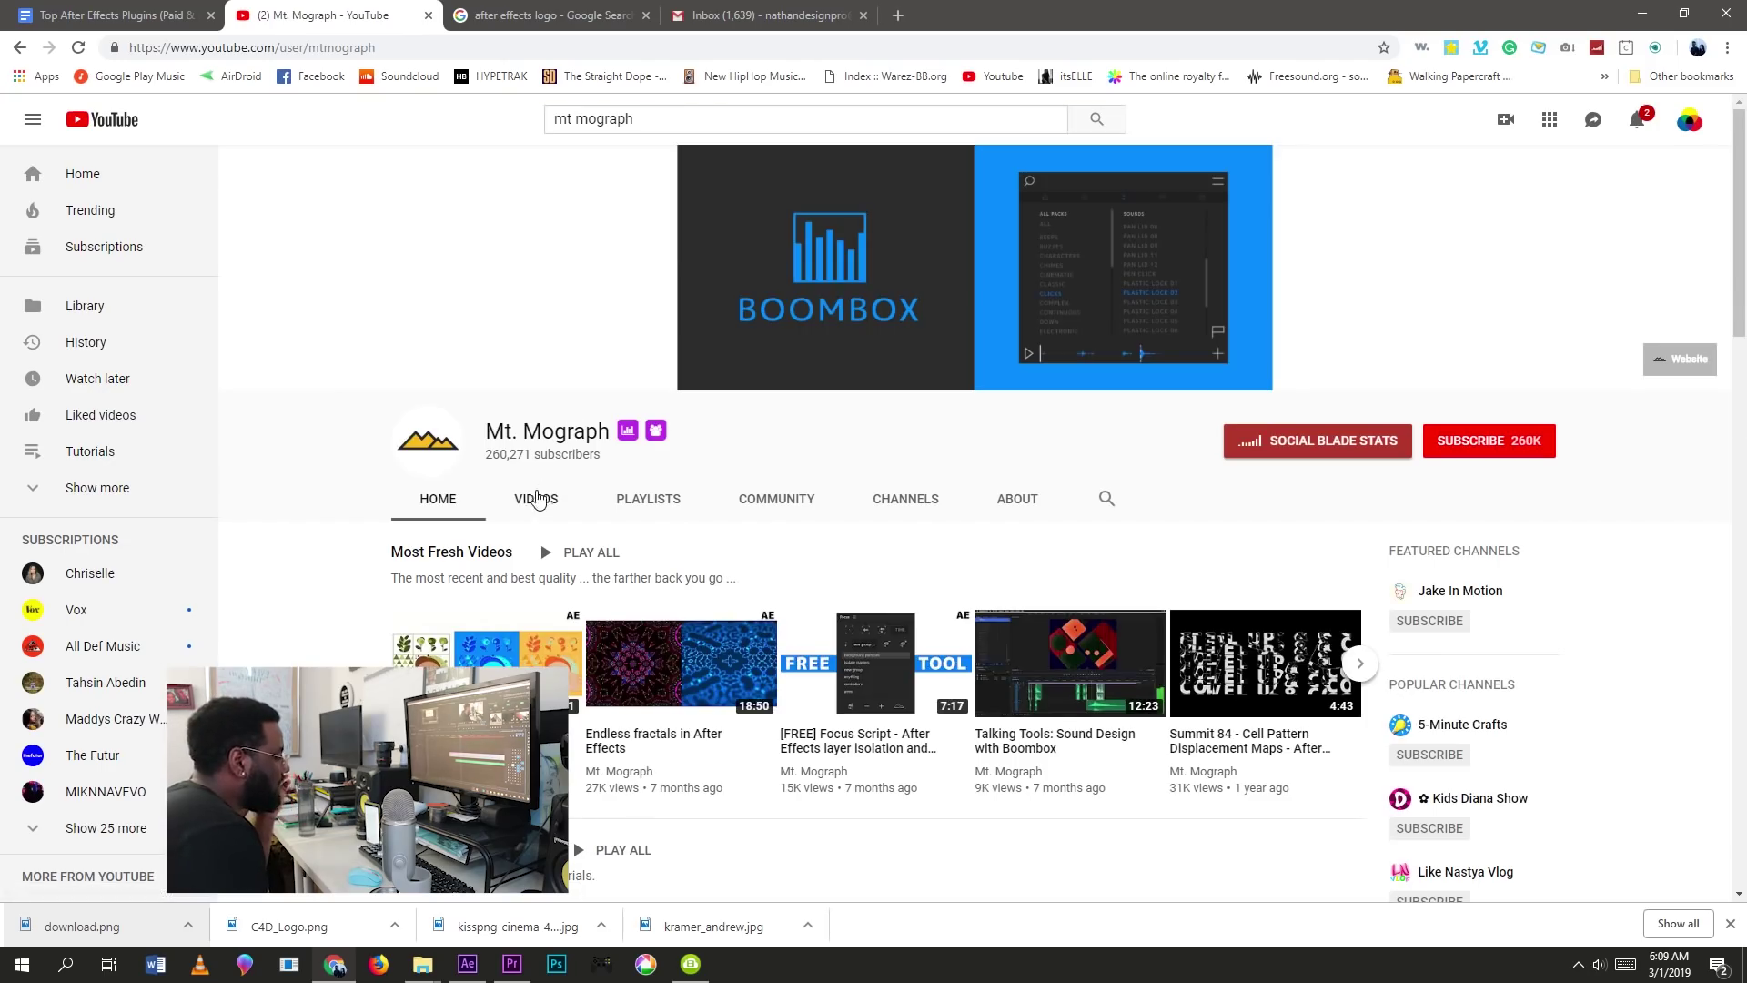
left_click(536, 500)
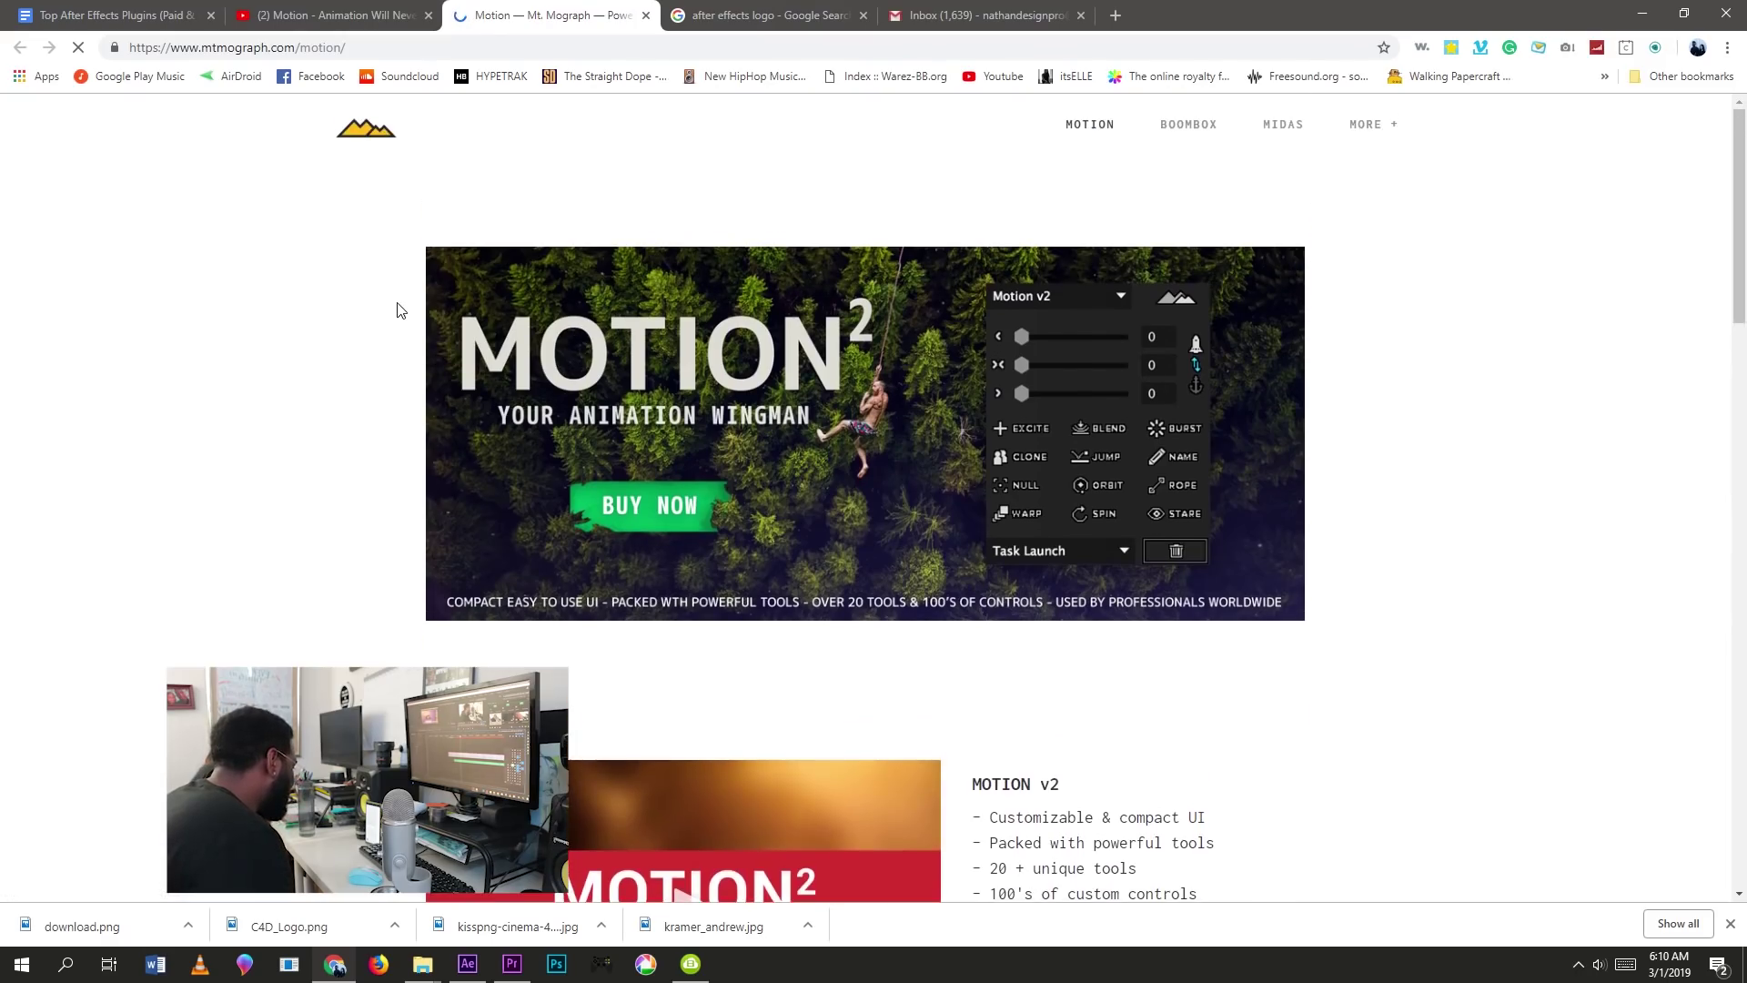
scroll(395, 319, "down", 2)
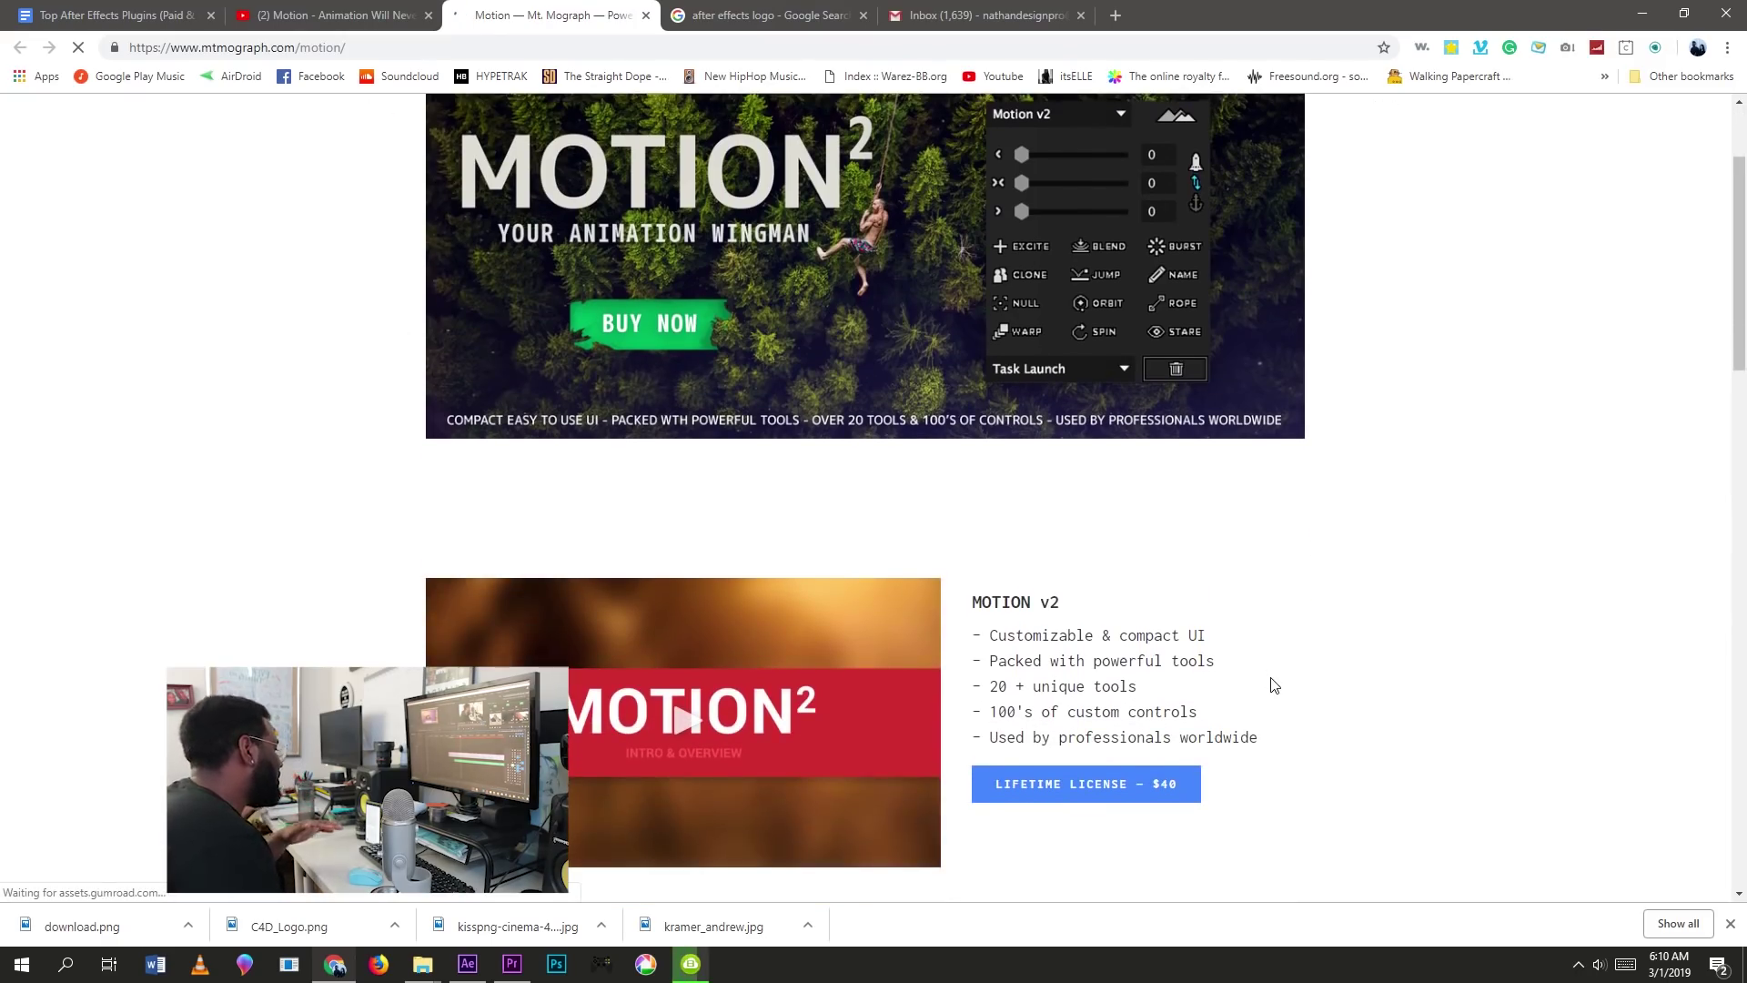
scroll(1274, 685, "down", 7)
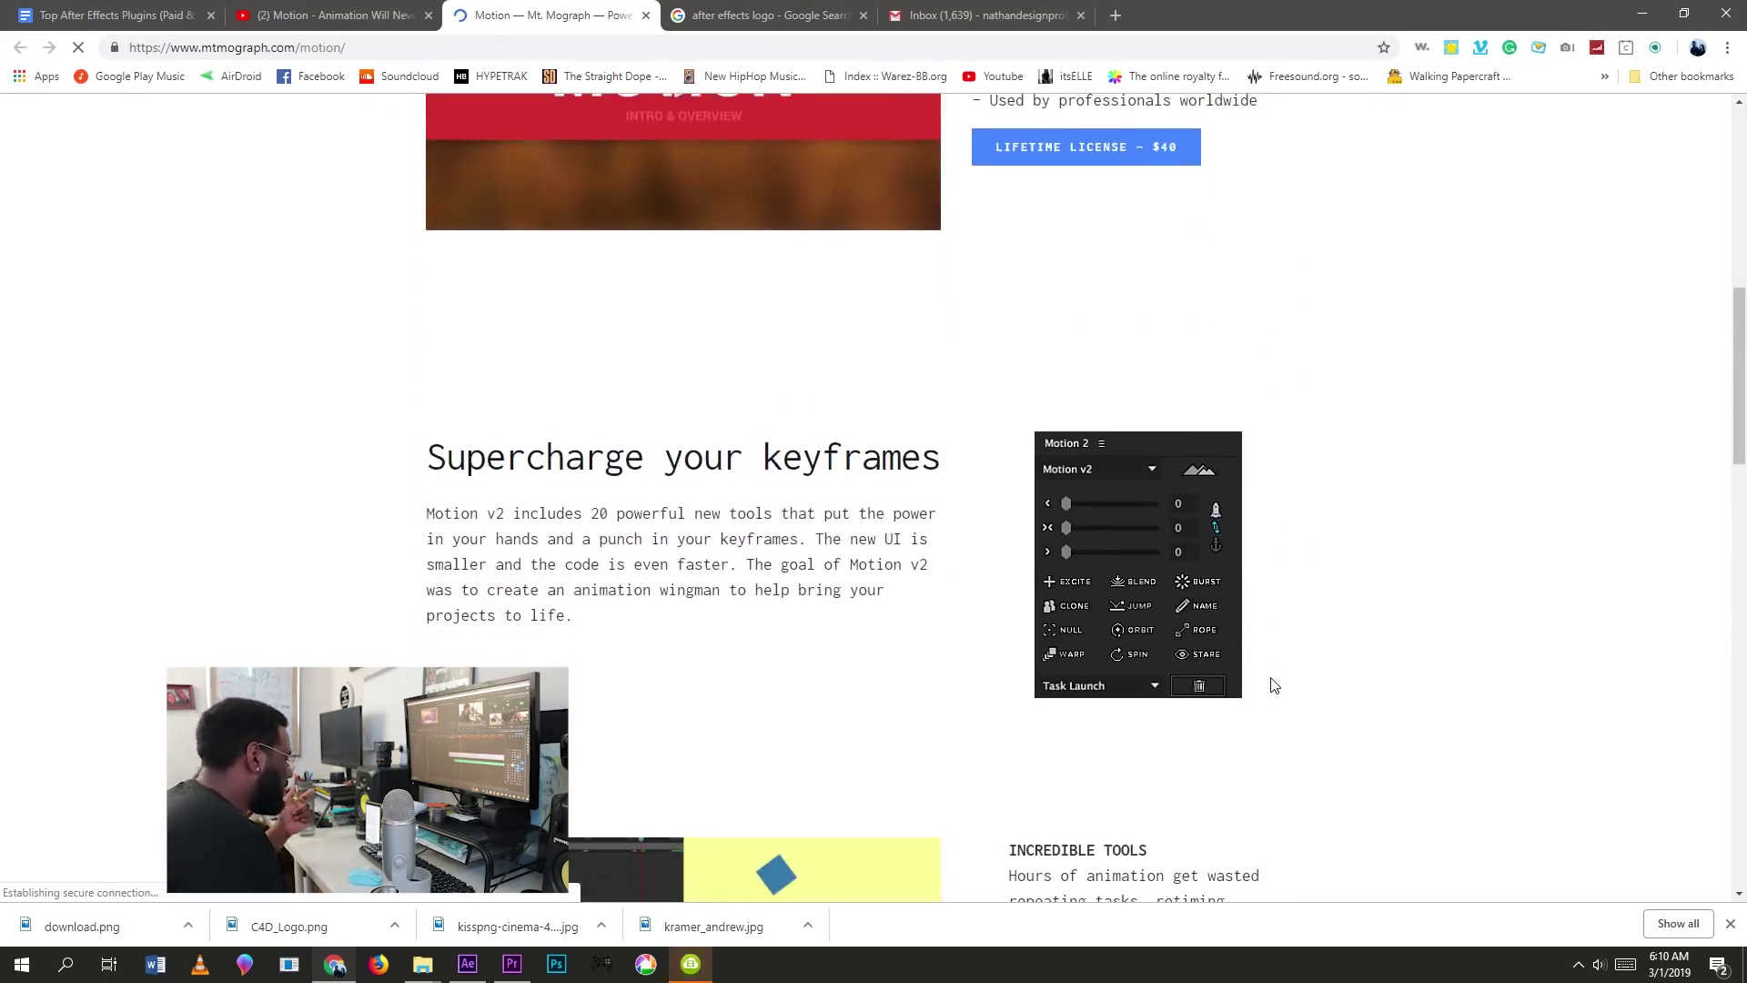
scroll(1274, 684, "down", 8)
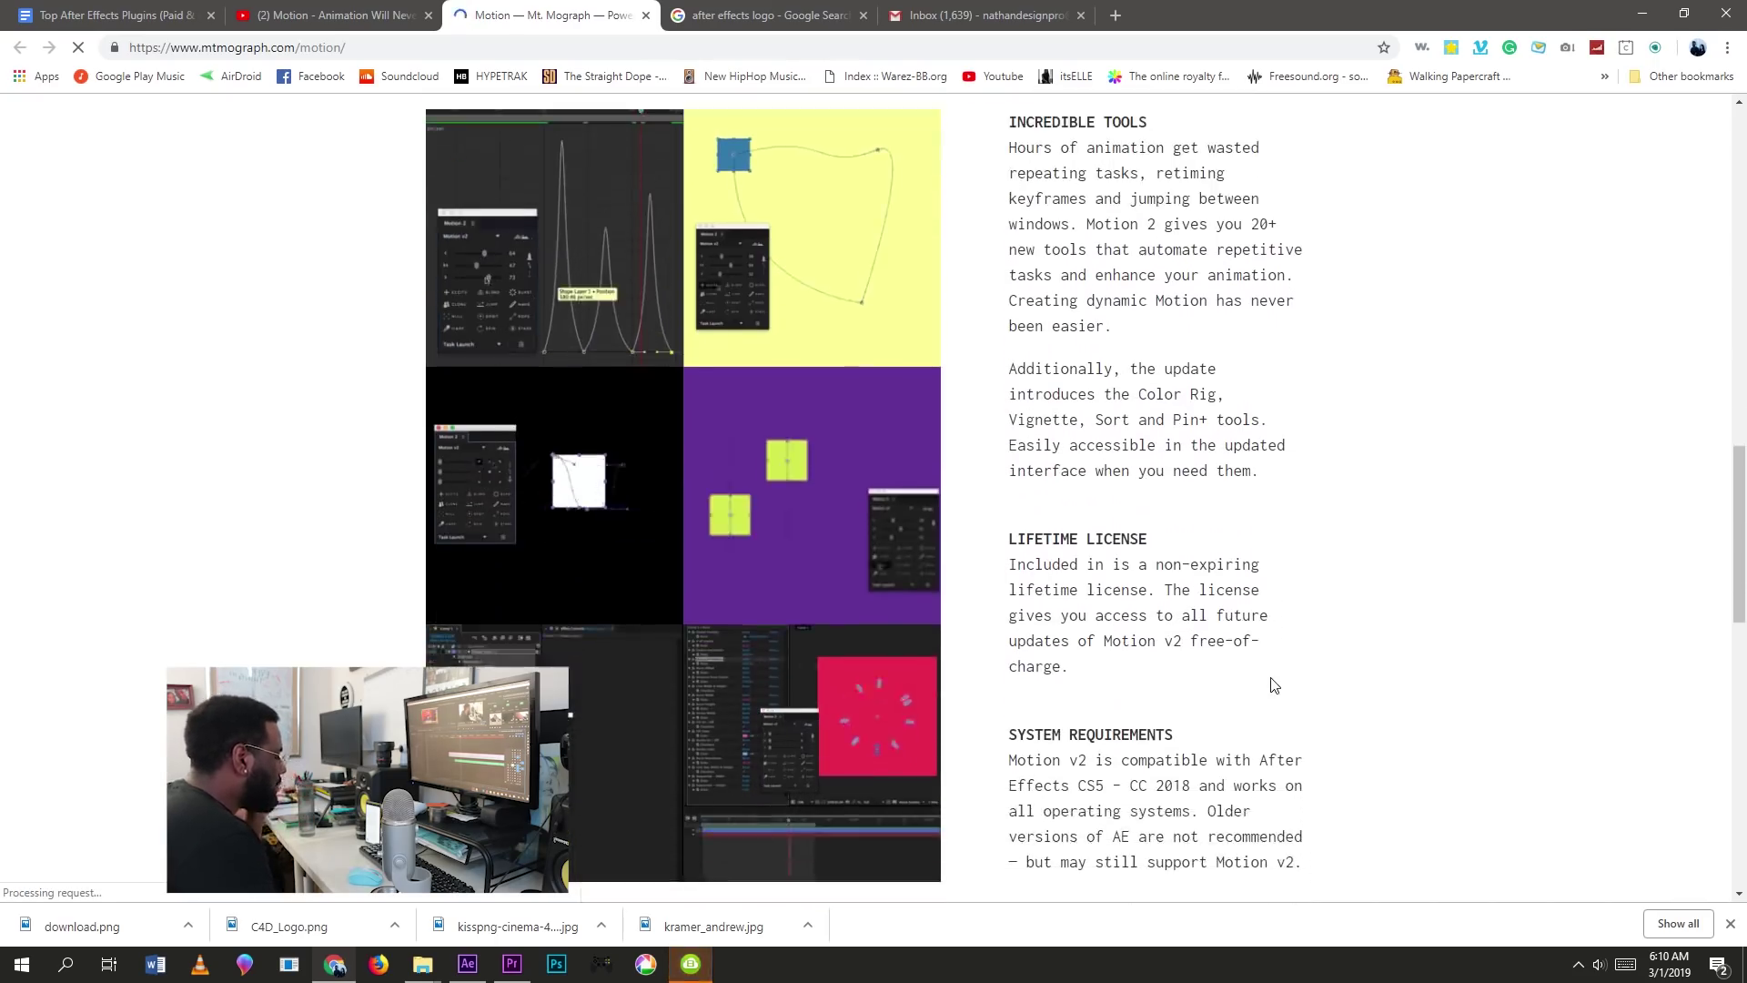
scroll(1274, 684, "down", 3)
Step: Close the downloads bar and scroll to the Motion v2 purchase card, highlighting its $40 price
left_click(1732, 926)
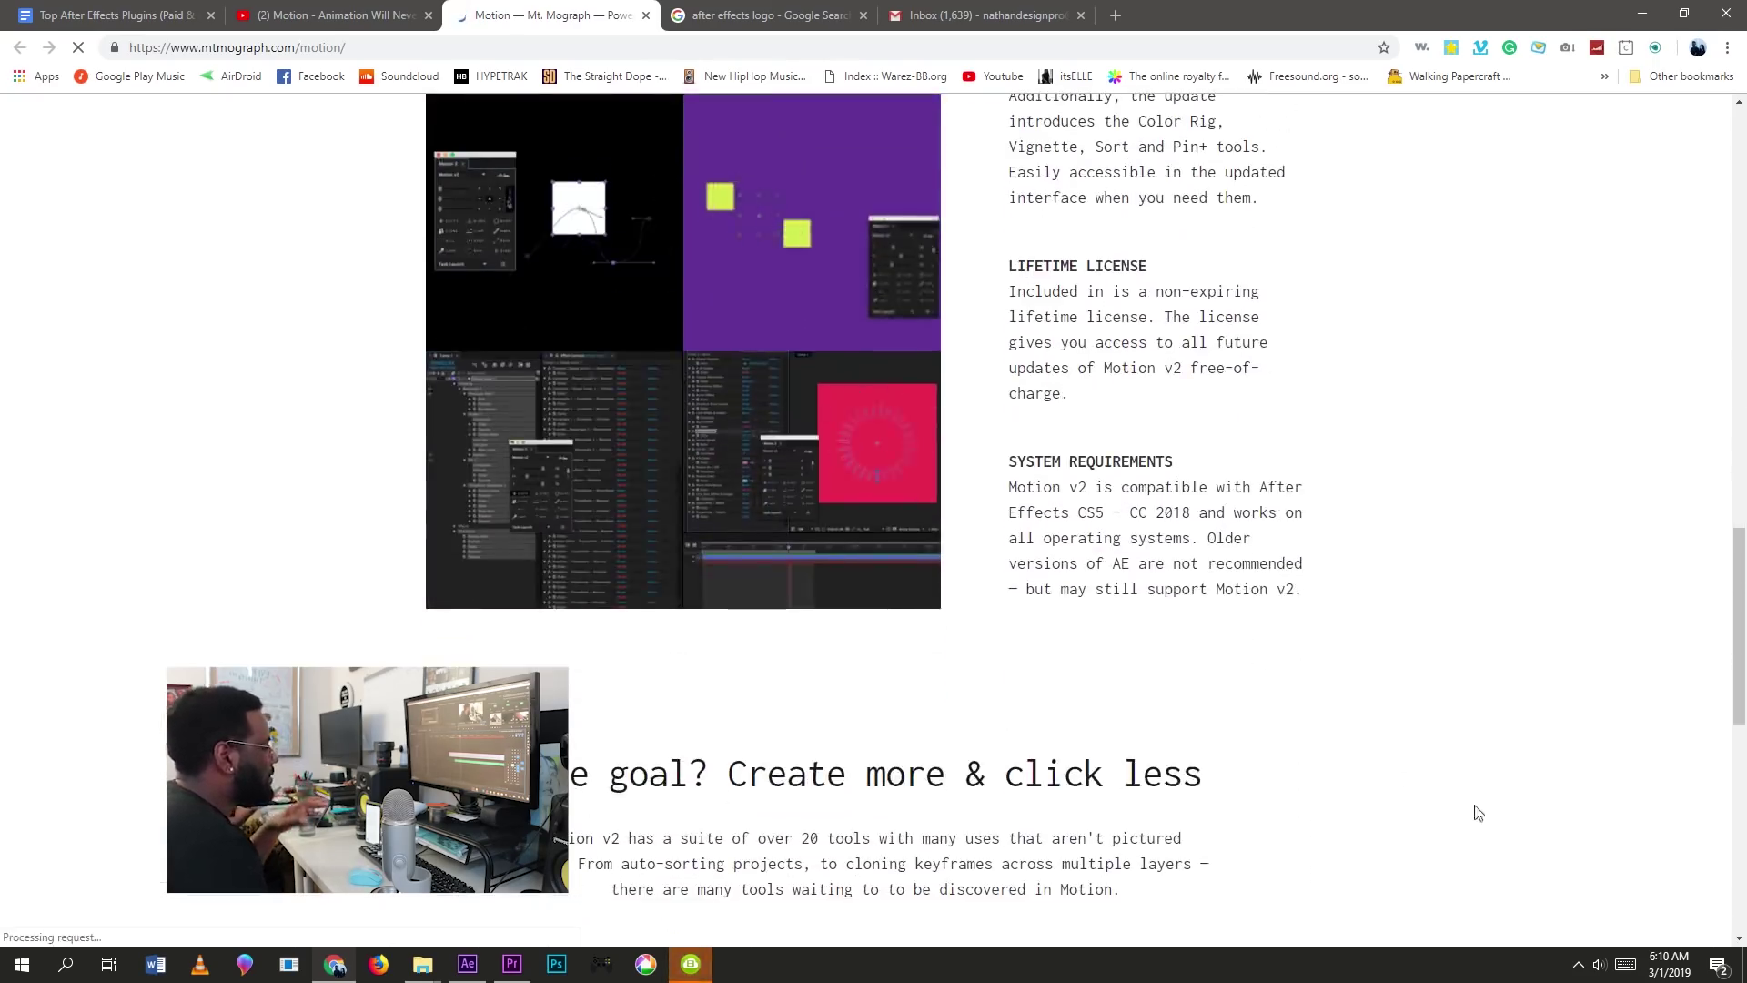
scroll(1310, 741, "down", 10)
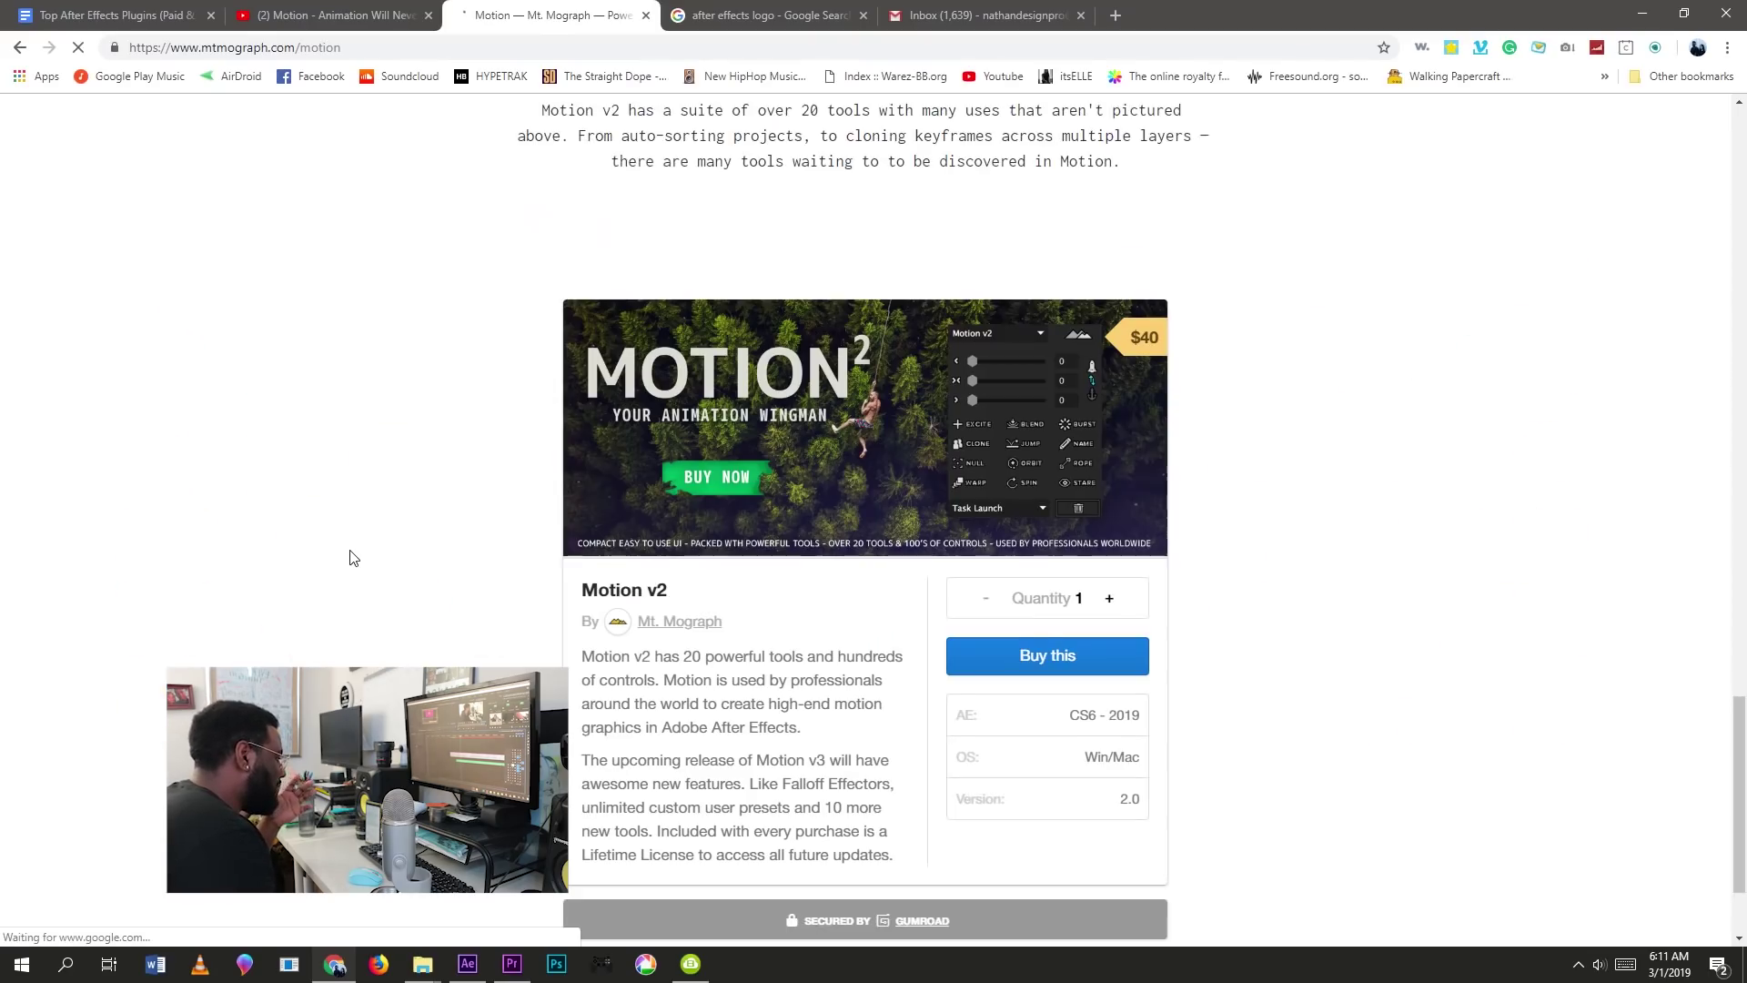
scroll(354, 558, "down", 2)
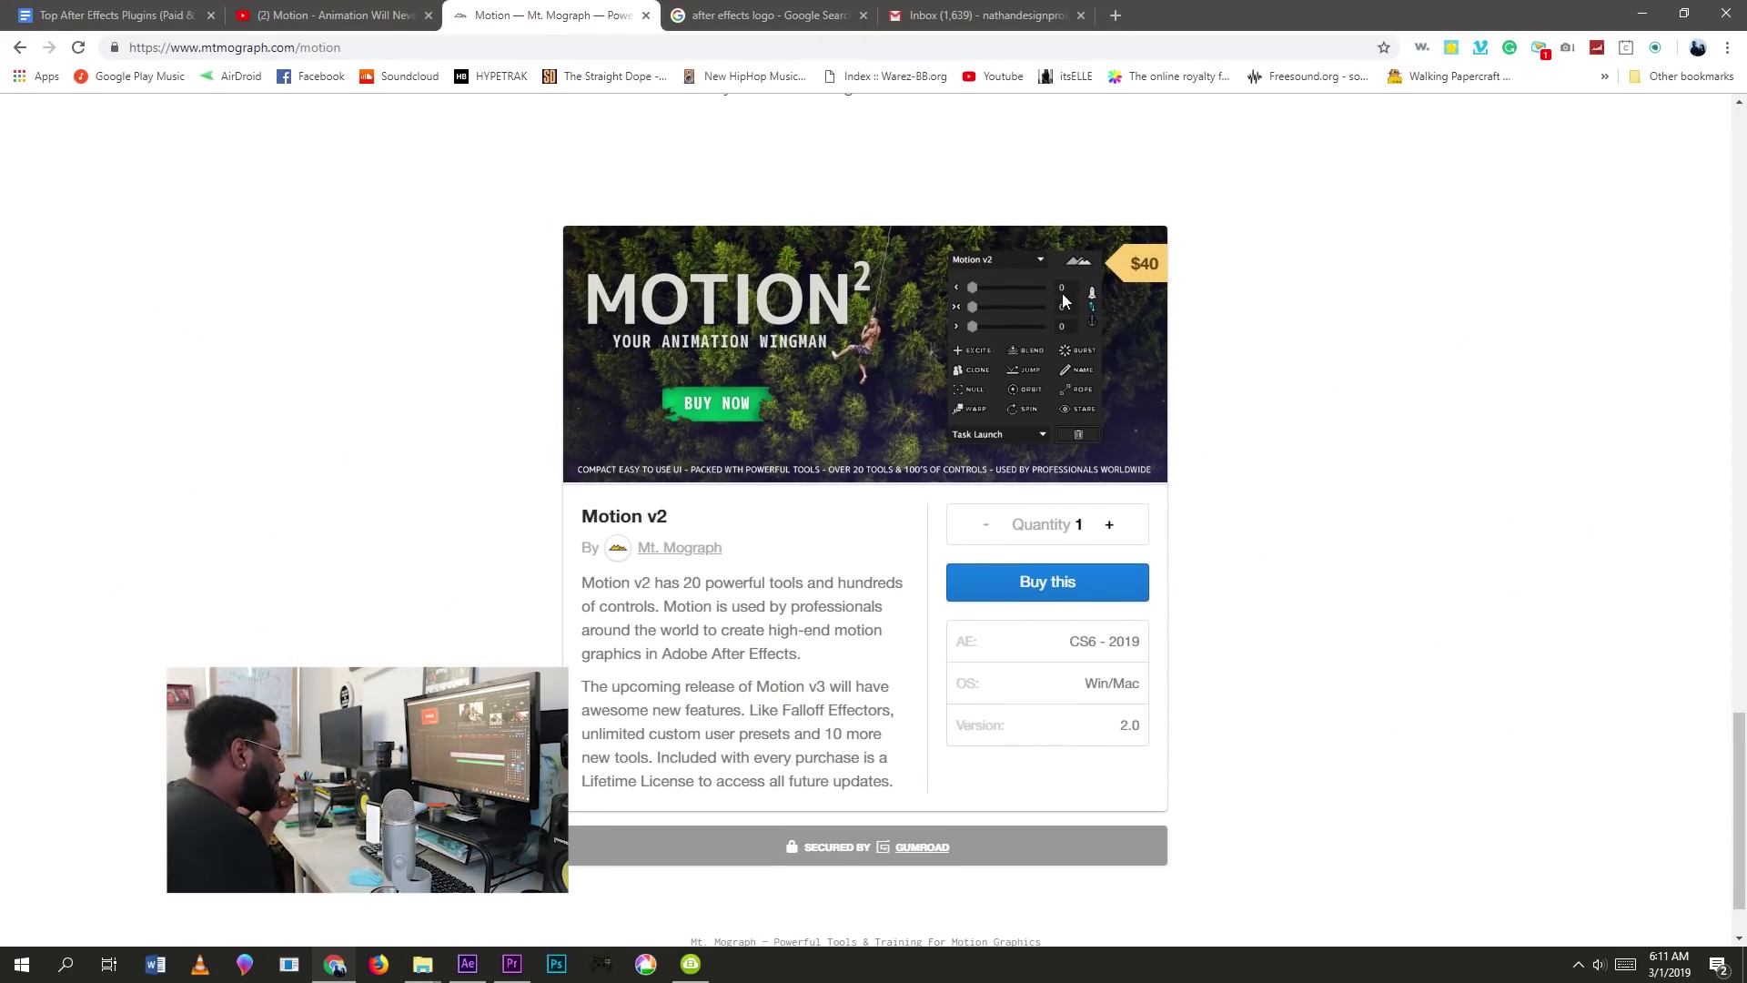
left_click_drag(1133, 258, 1219, 275)
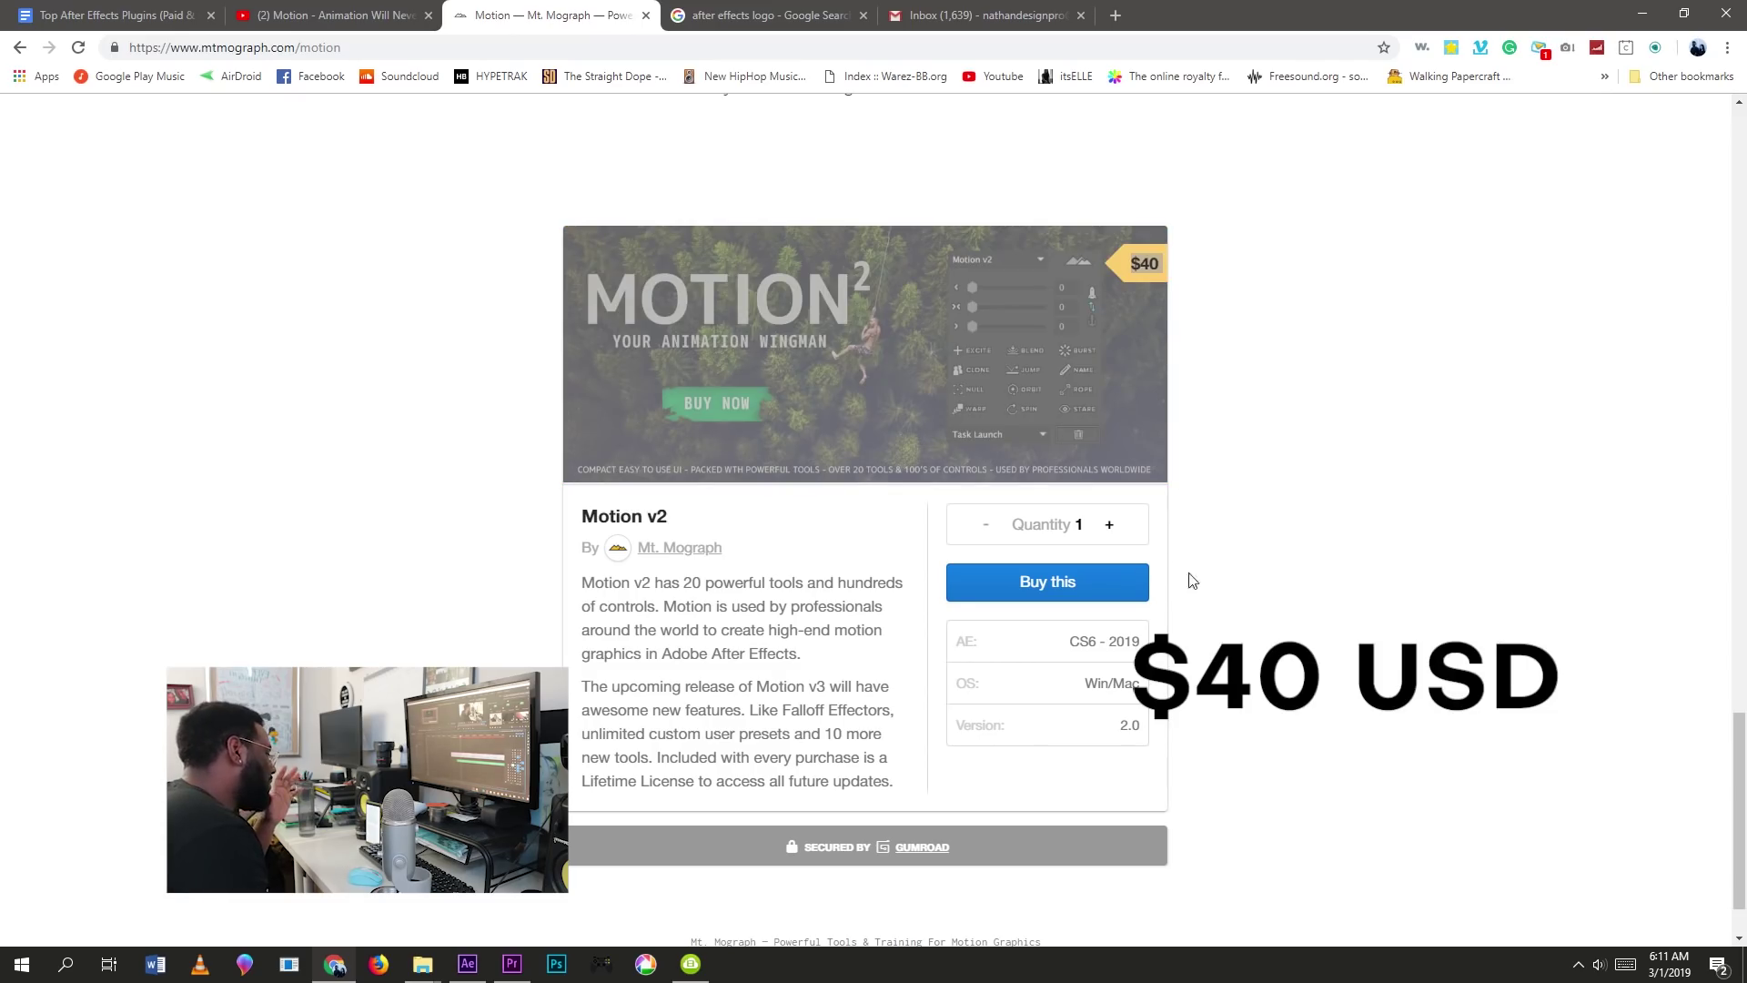
left_click(859, 648)
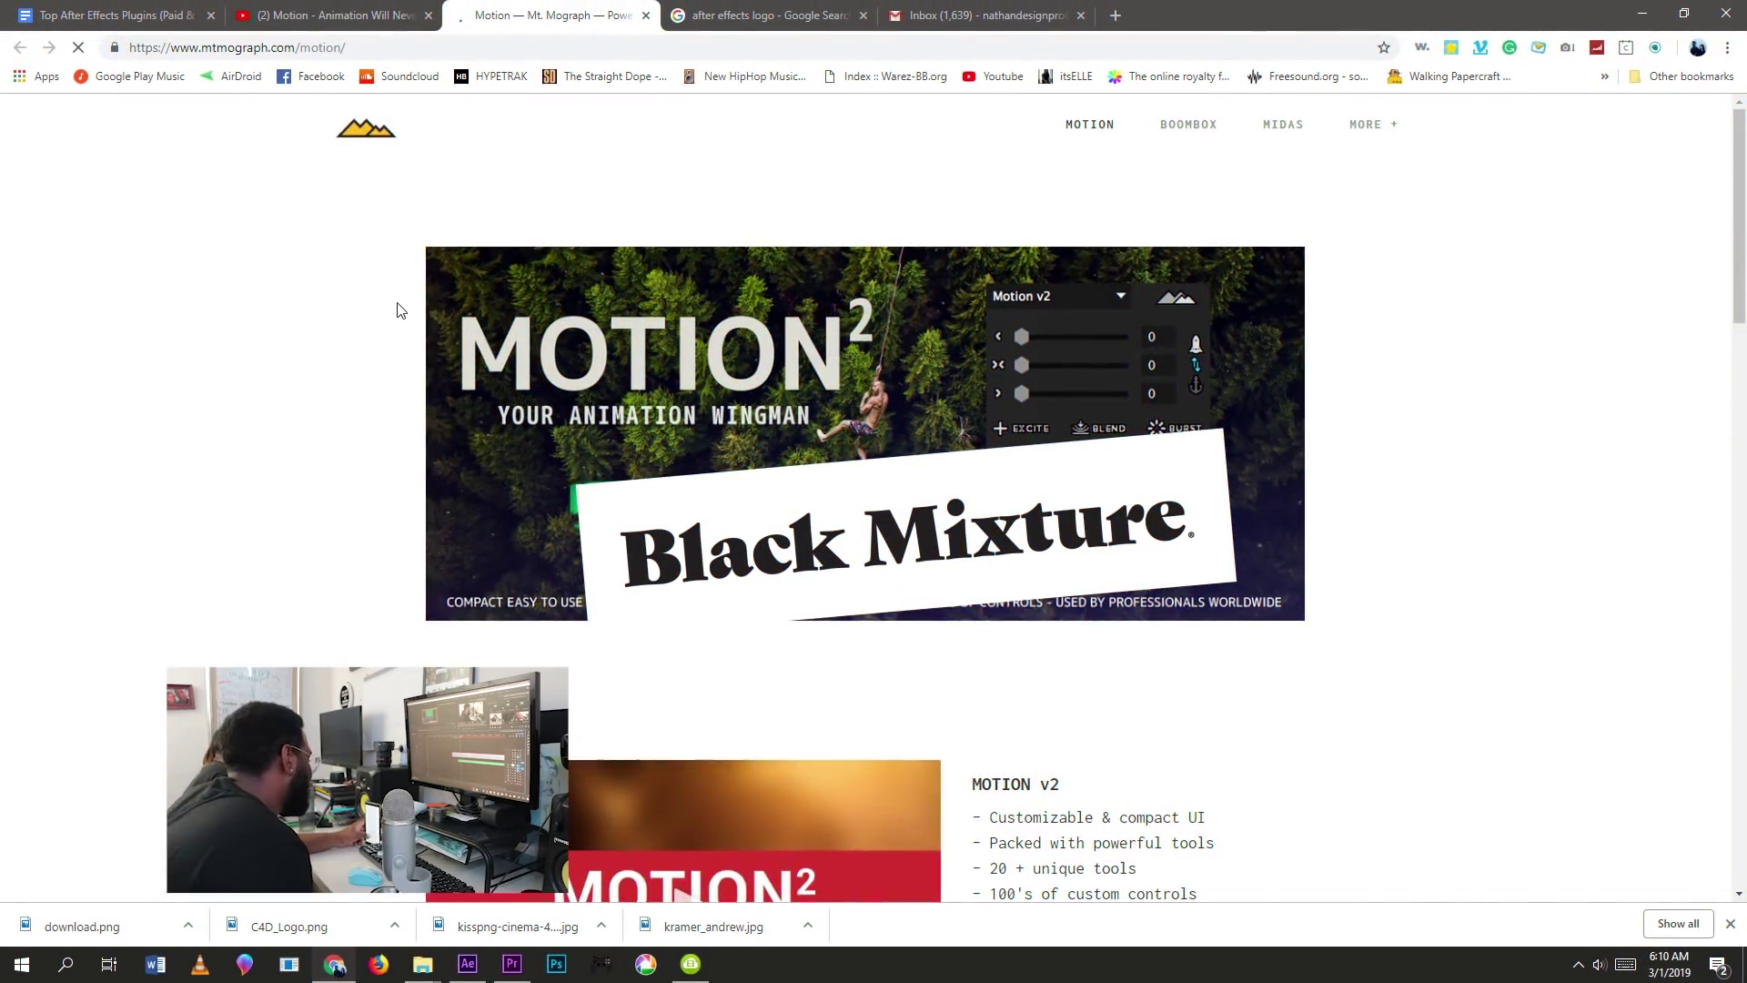
Step: Scroll down and back up over the Console_Graphics FX Console composition
scroll(397, 310, "down", 2)
scroll(397, 310, "up", 2)
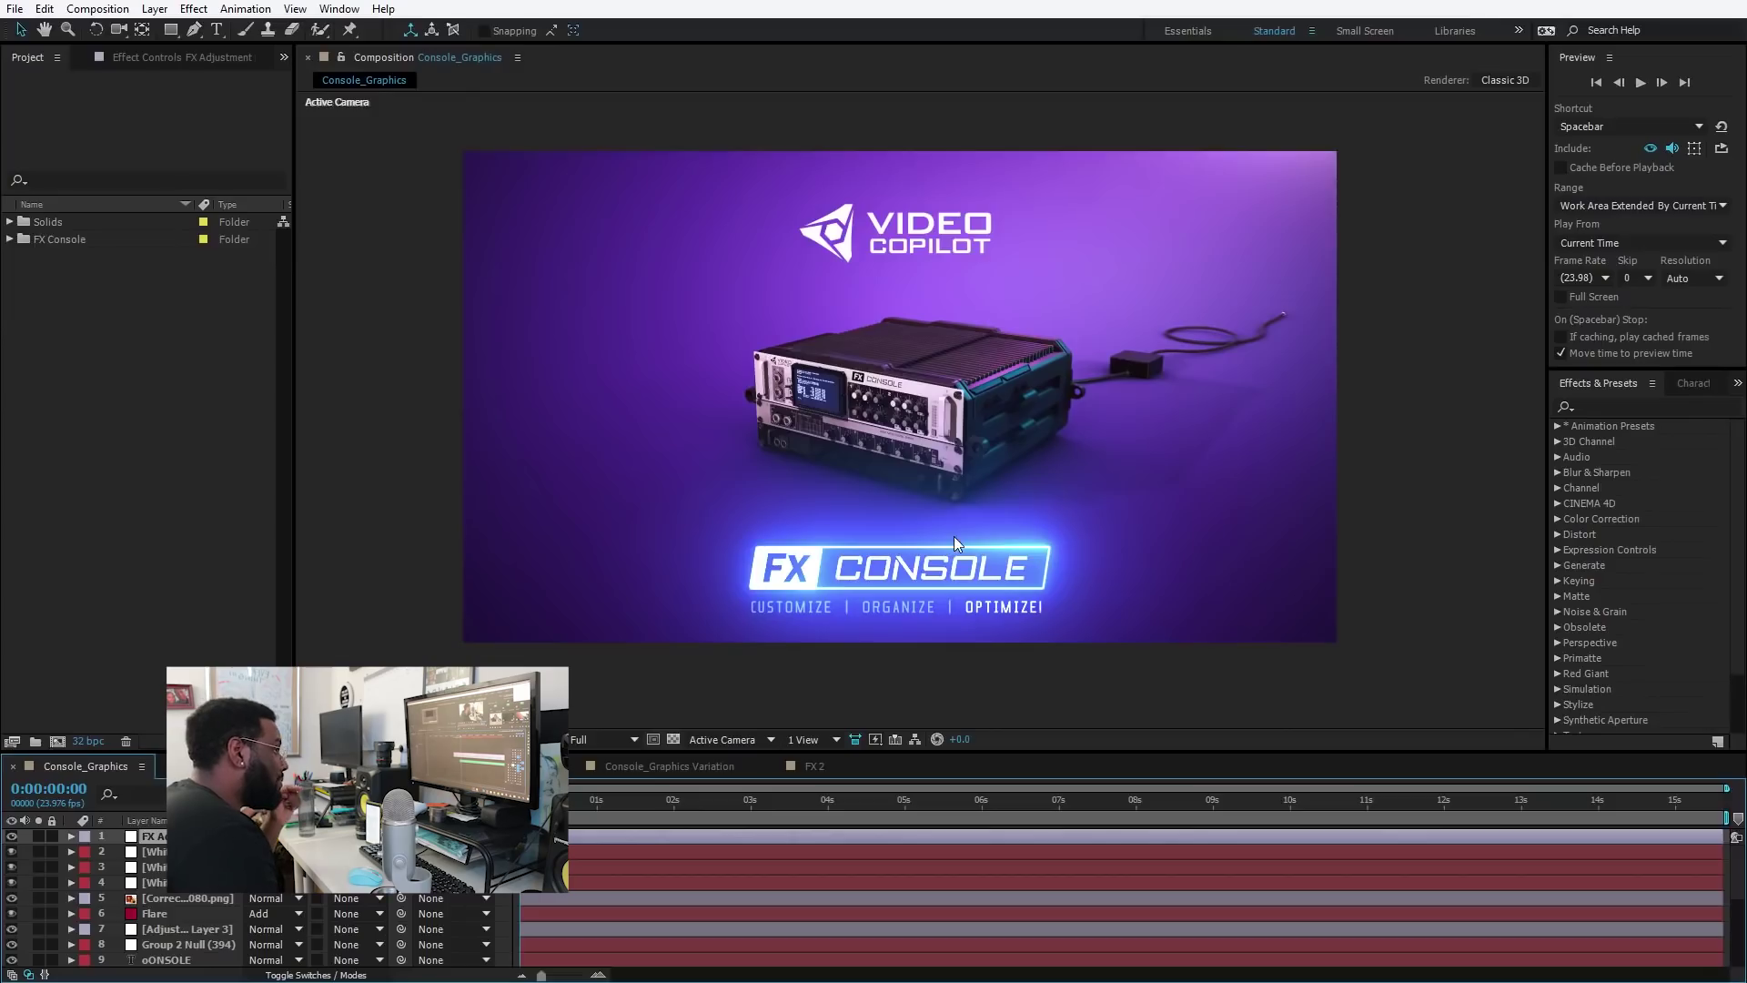
Step: Search 'curv' in Effects & Presets and drag Curves onto the Spazzkid footage in Comp 2
key("ctrl+space")
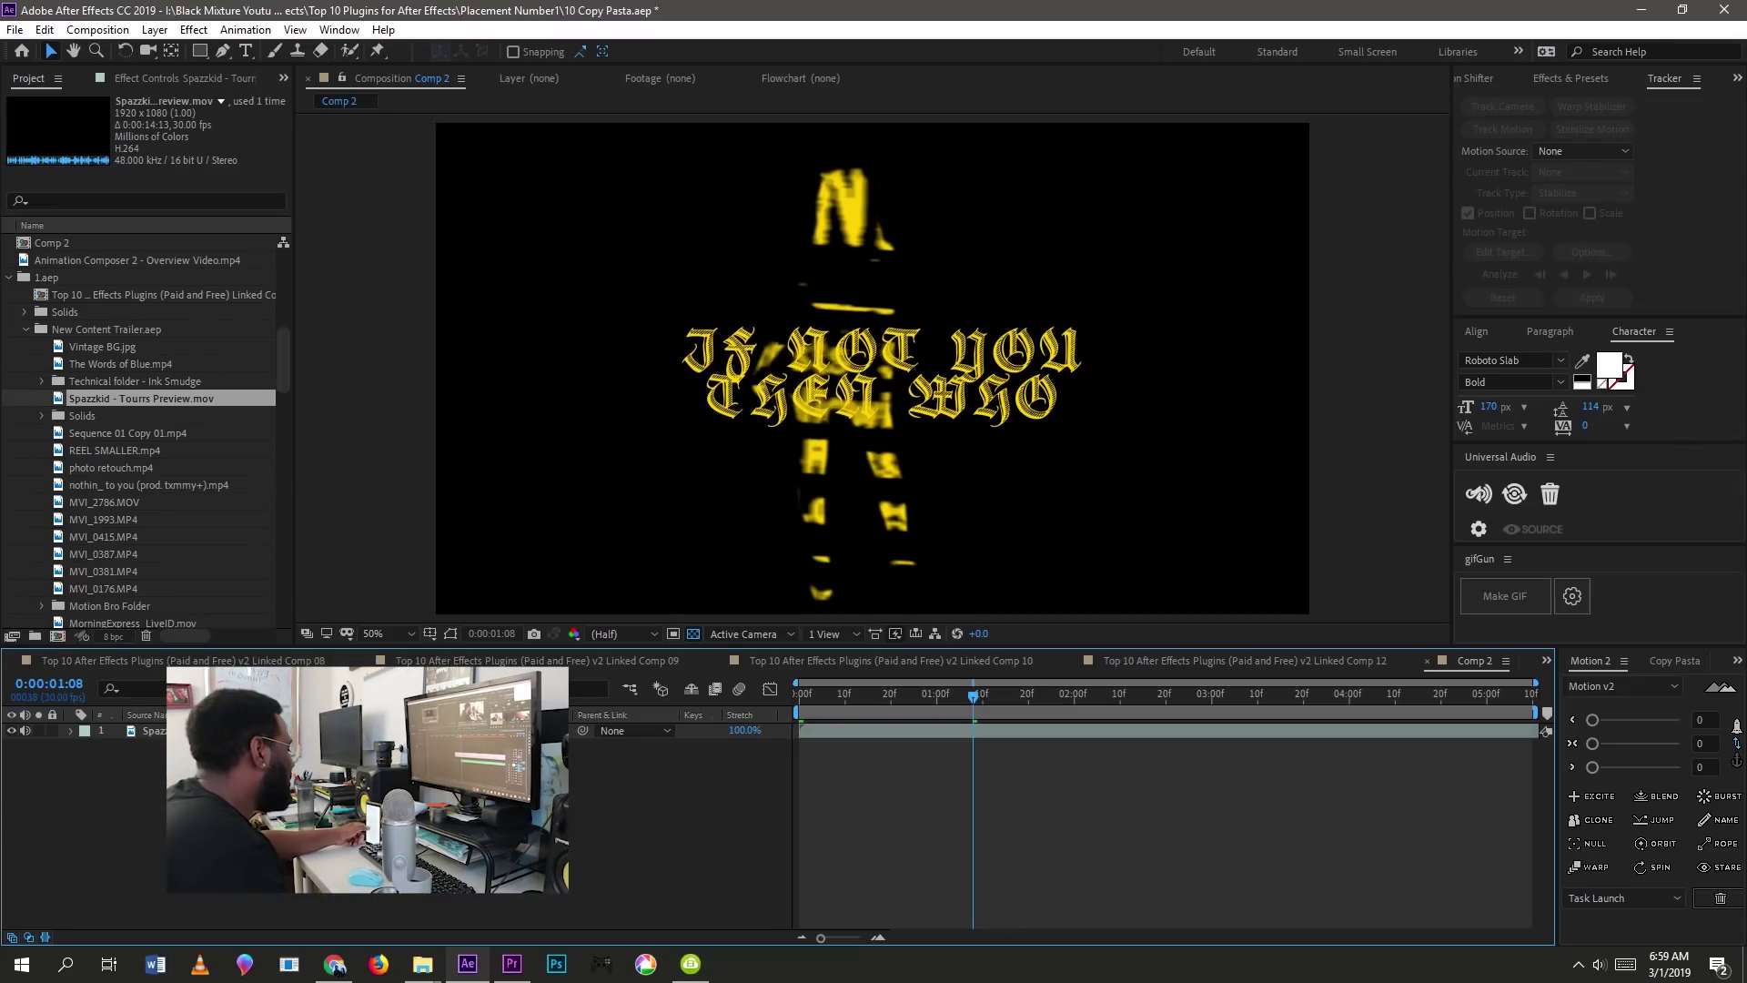
right_click(239, 227)
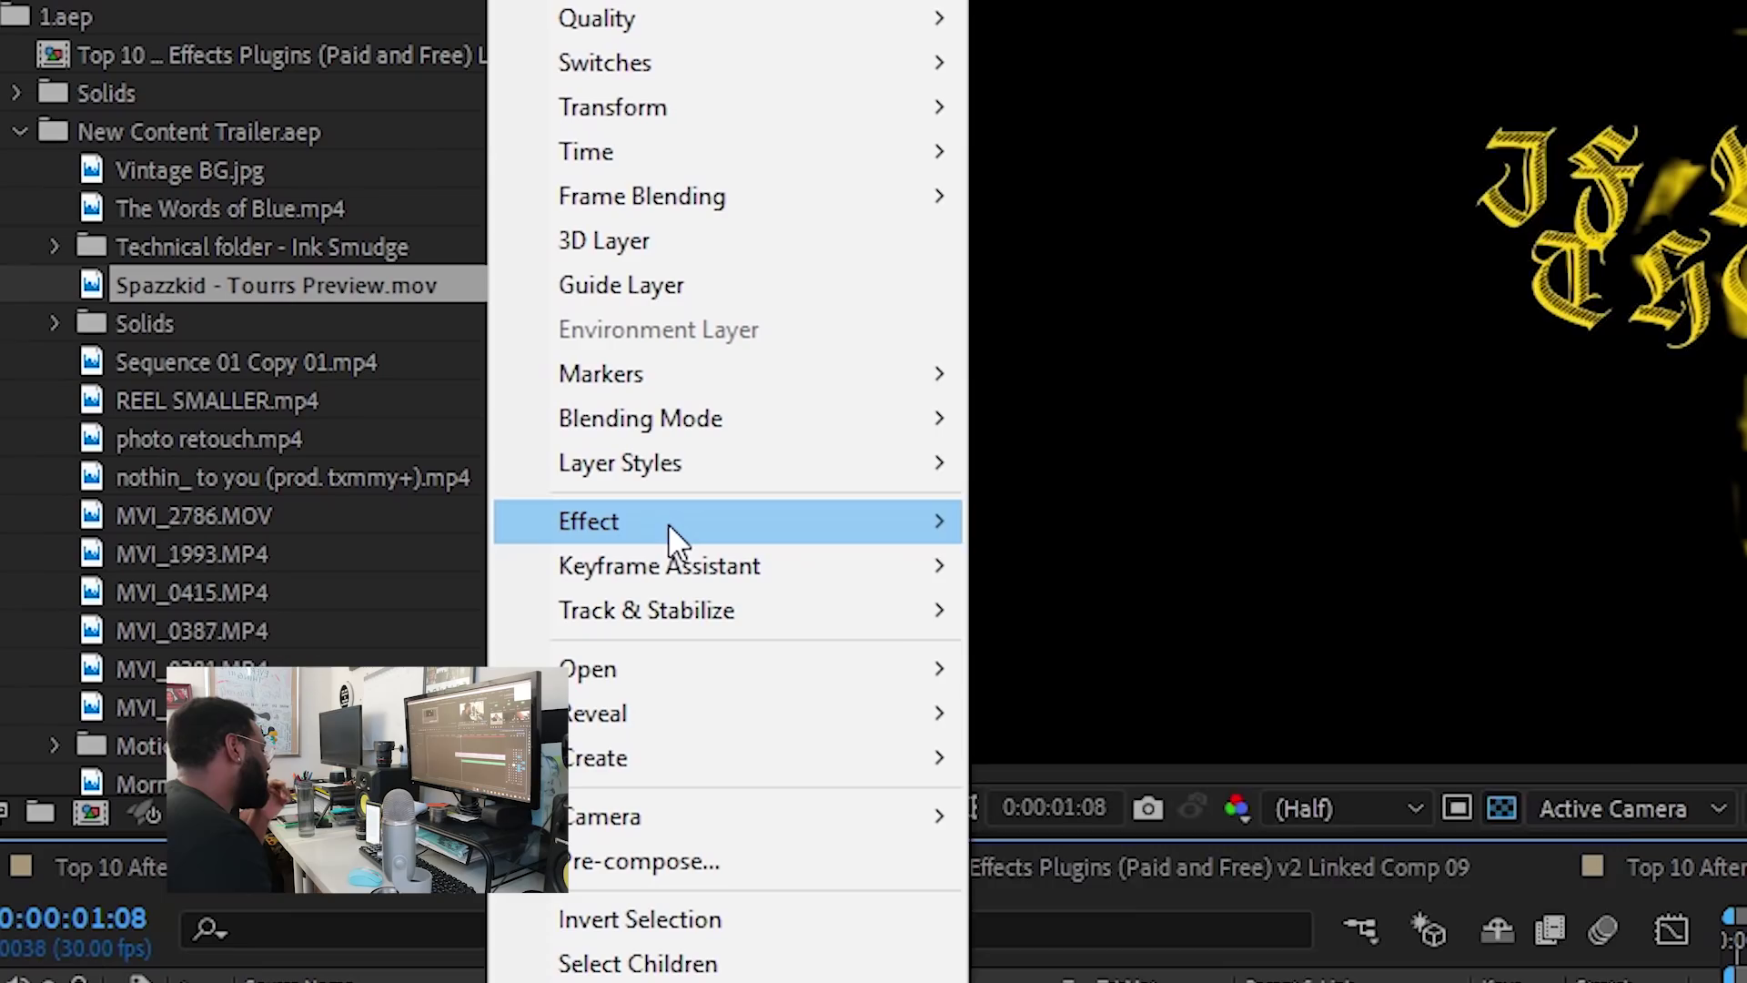
mouse_move(276, 506)
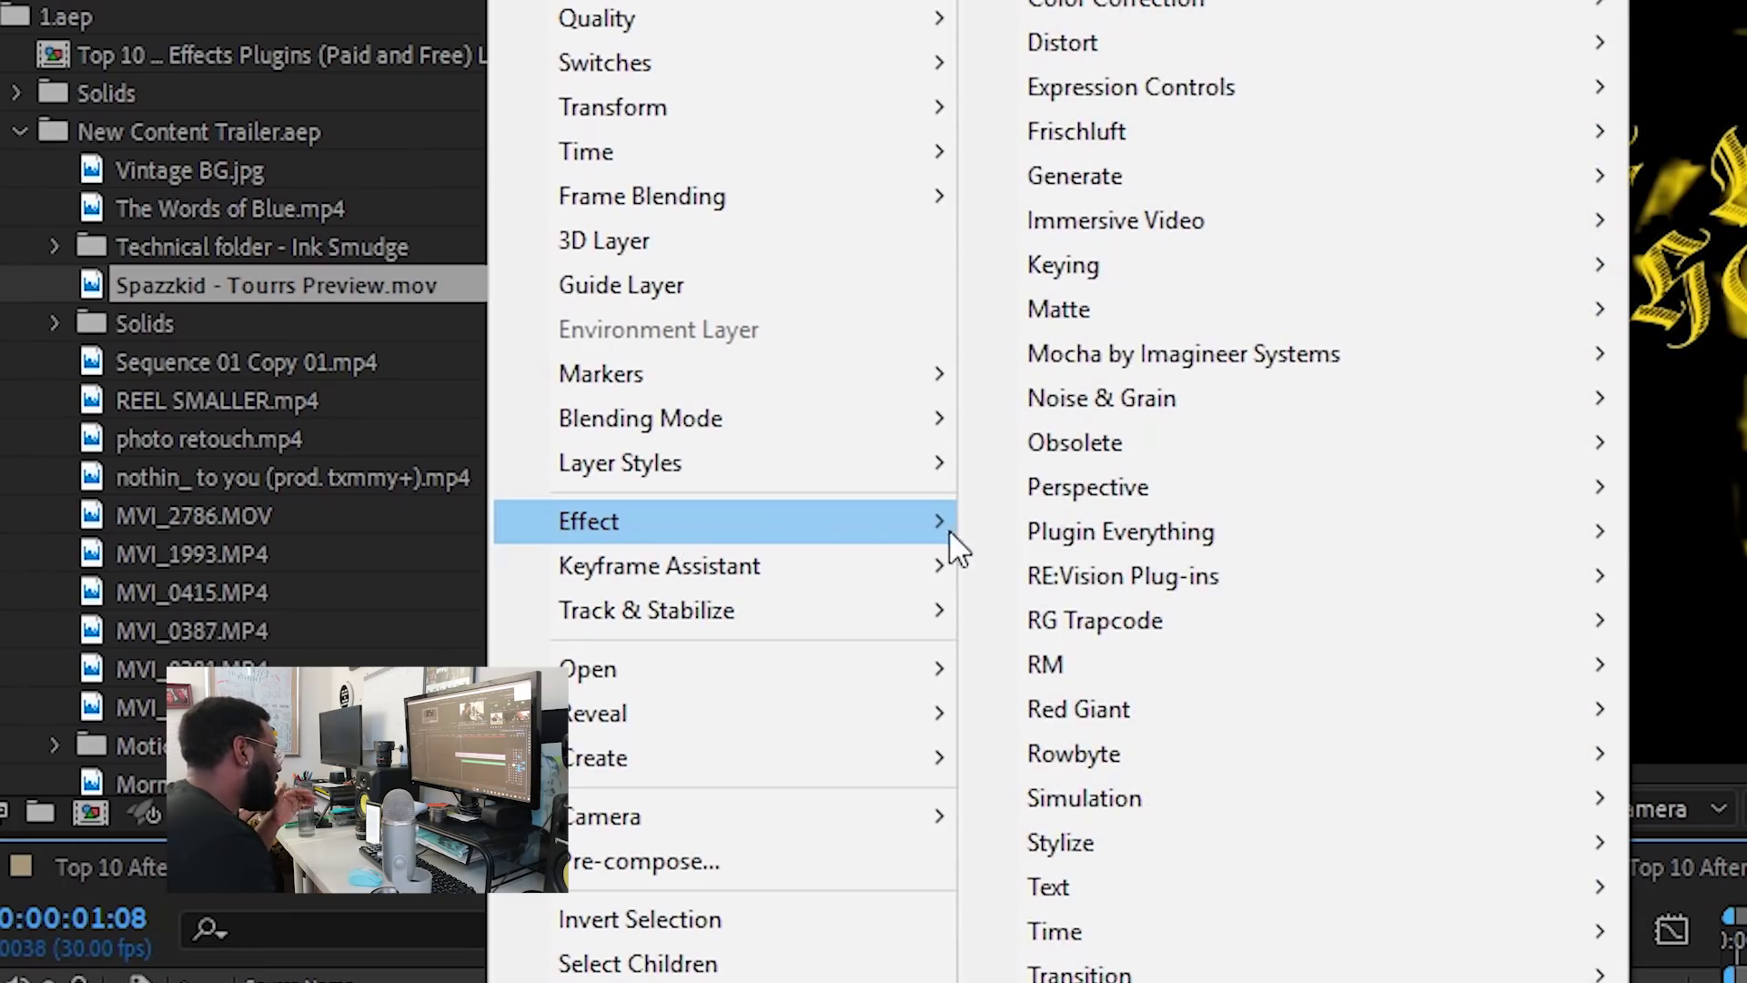
mouse_move(1070, 455)
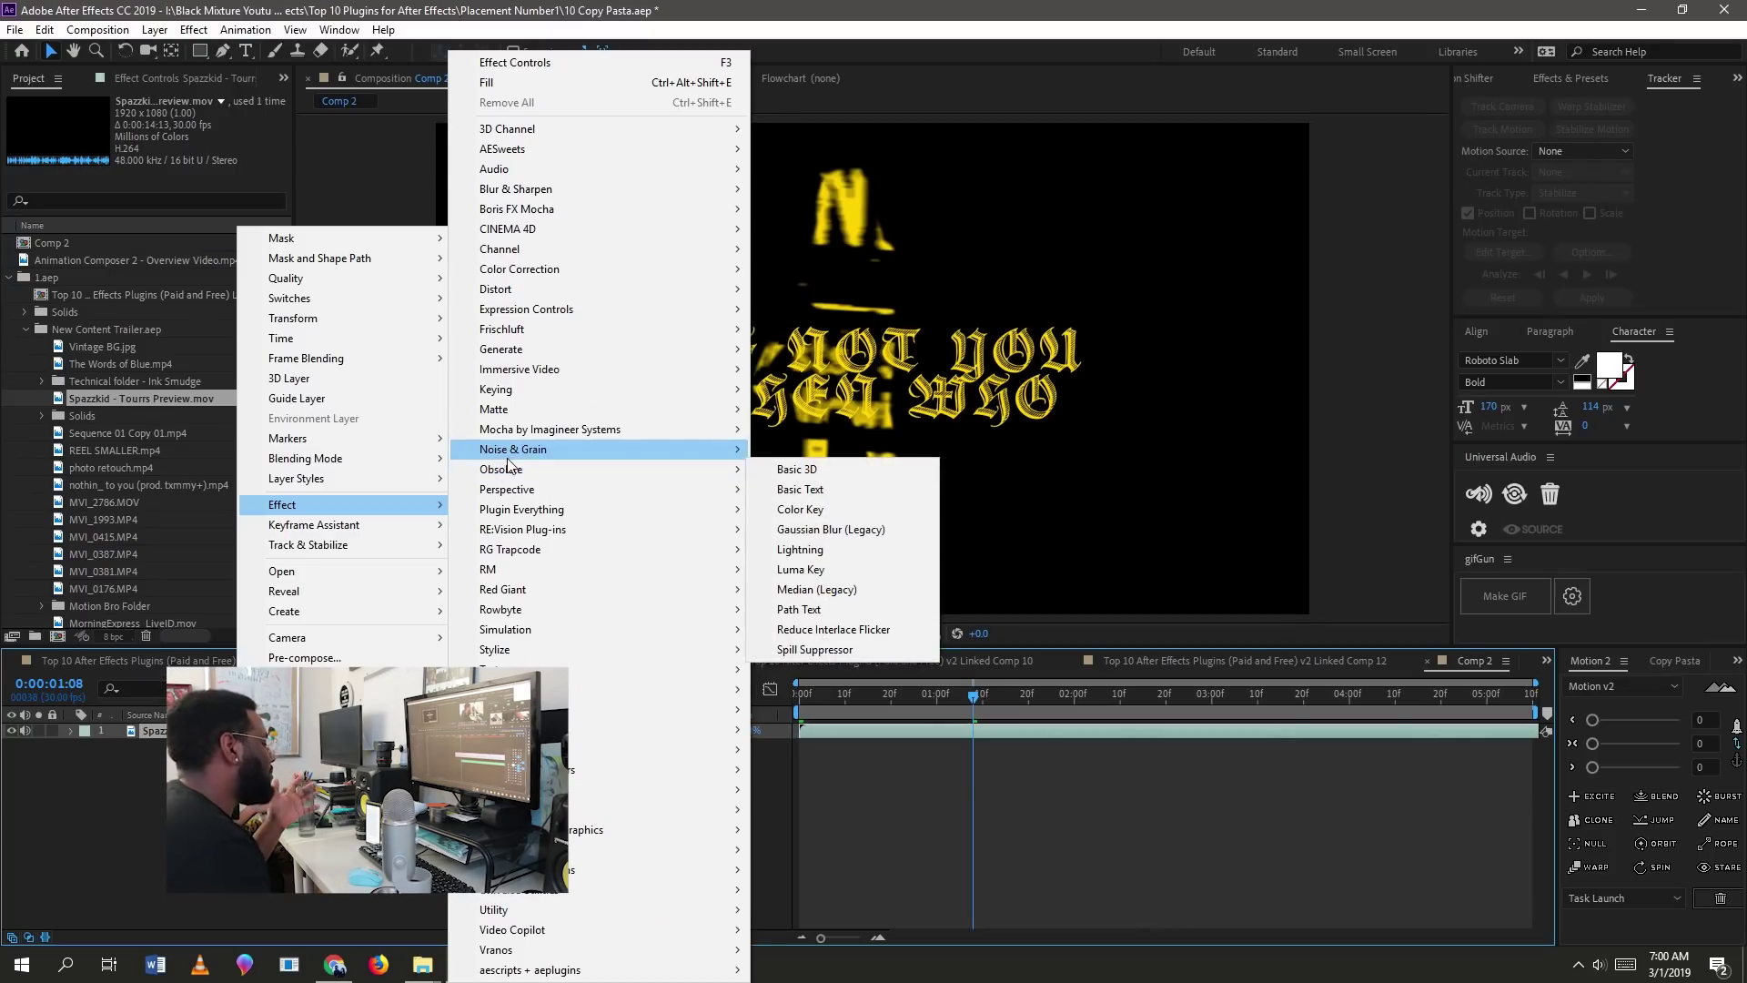
left_click(1583, 75)
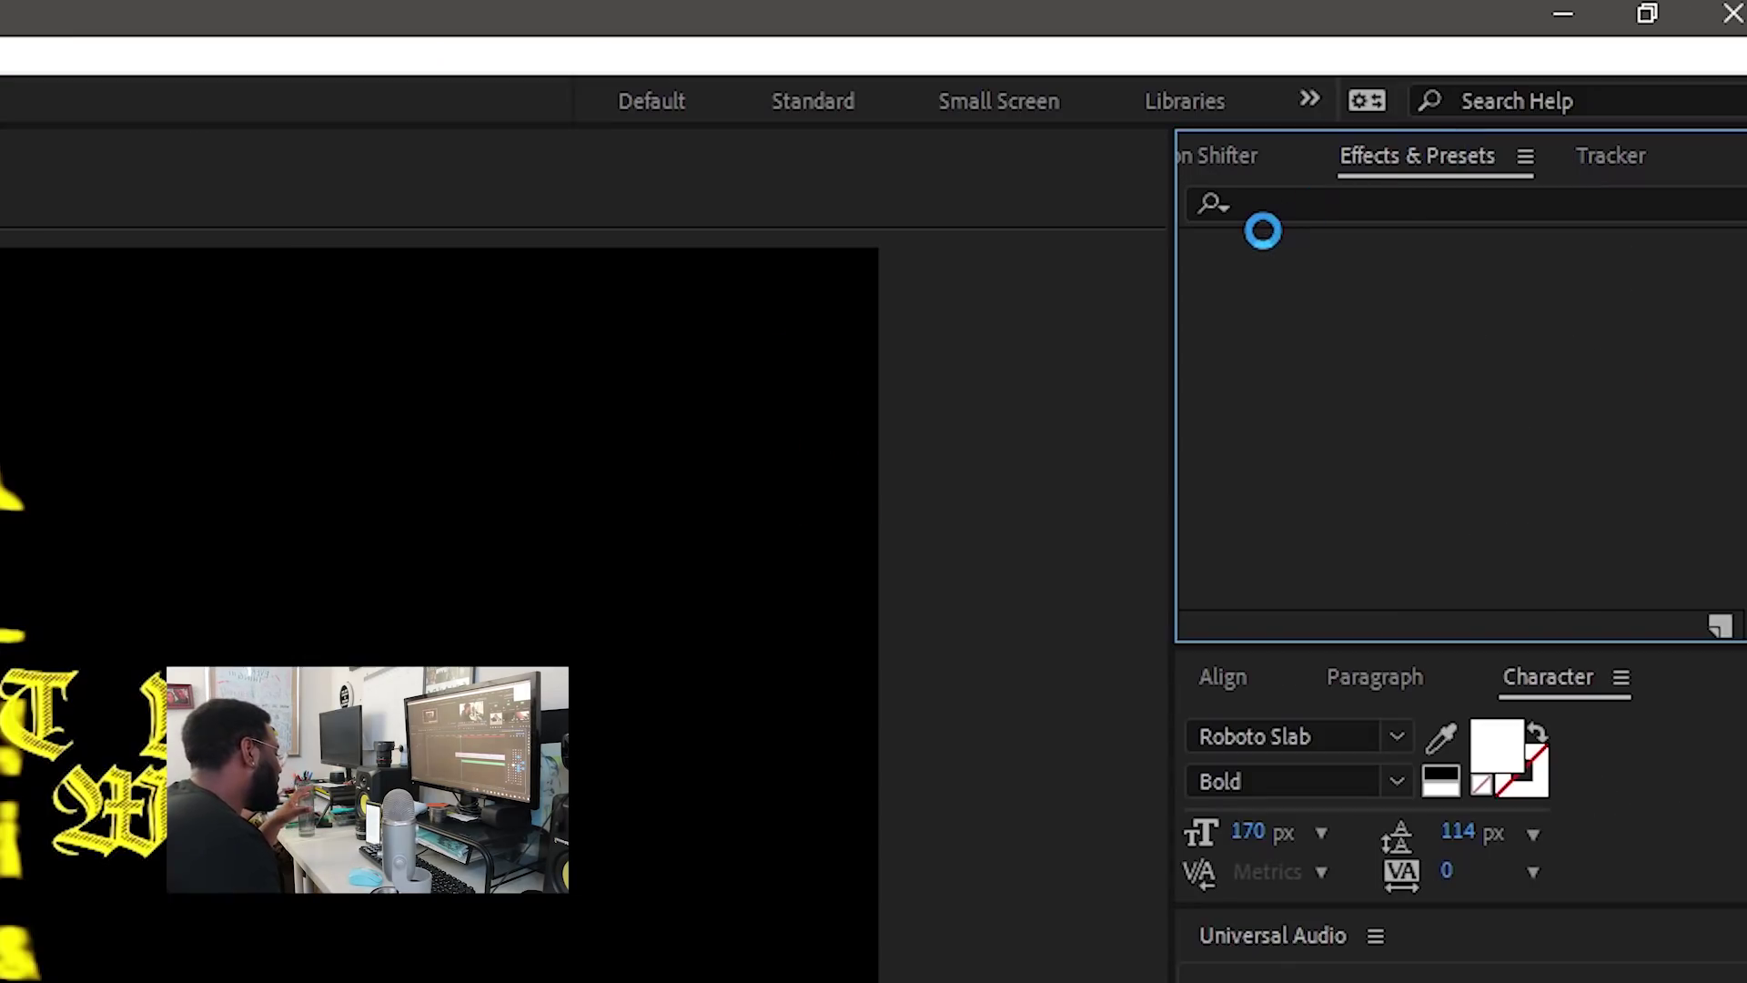
left_click(1345, 207)
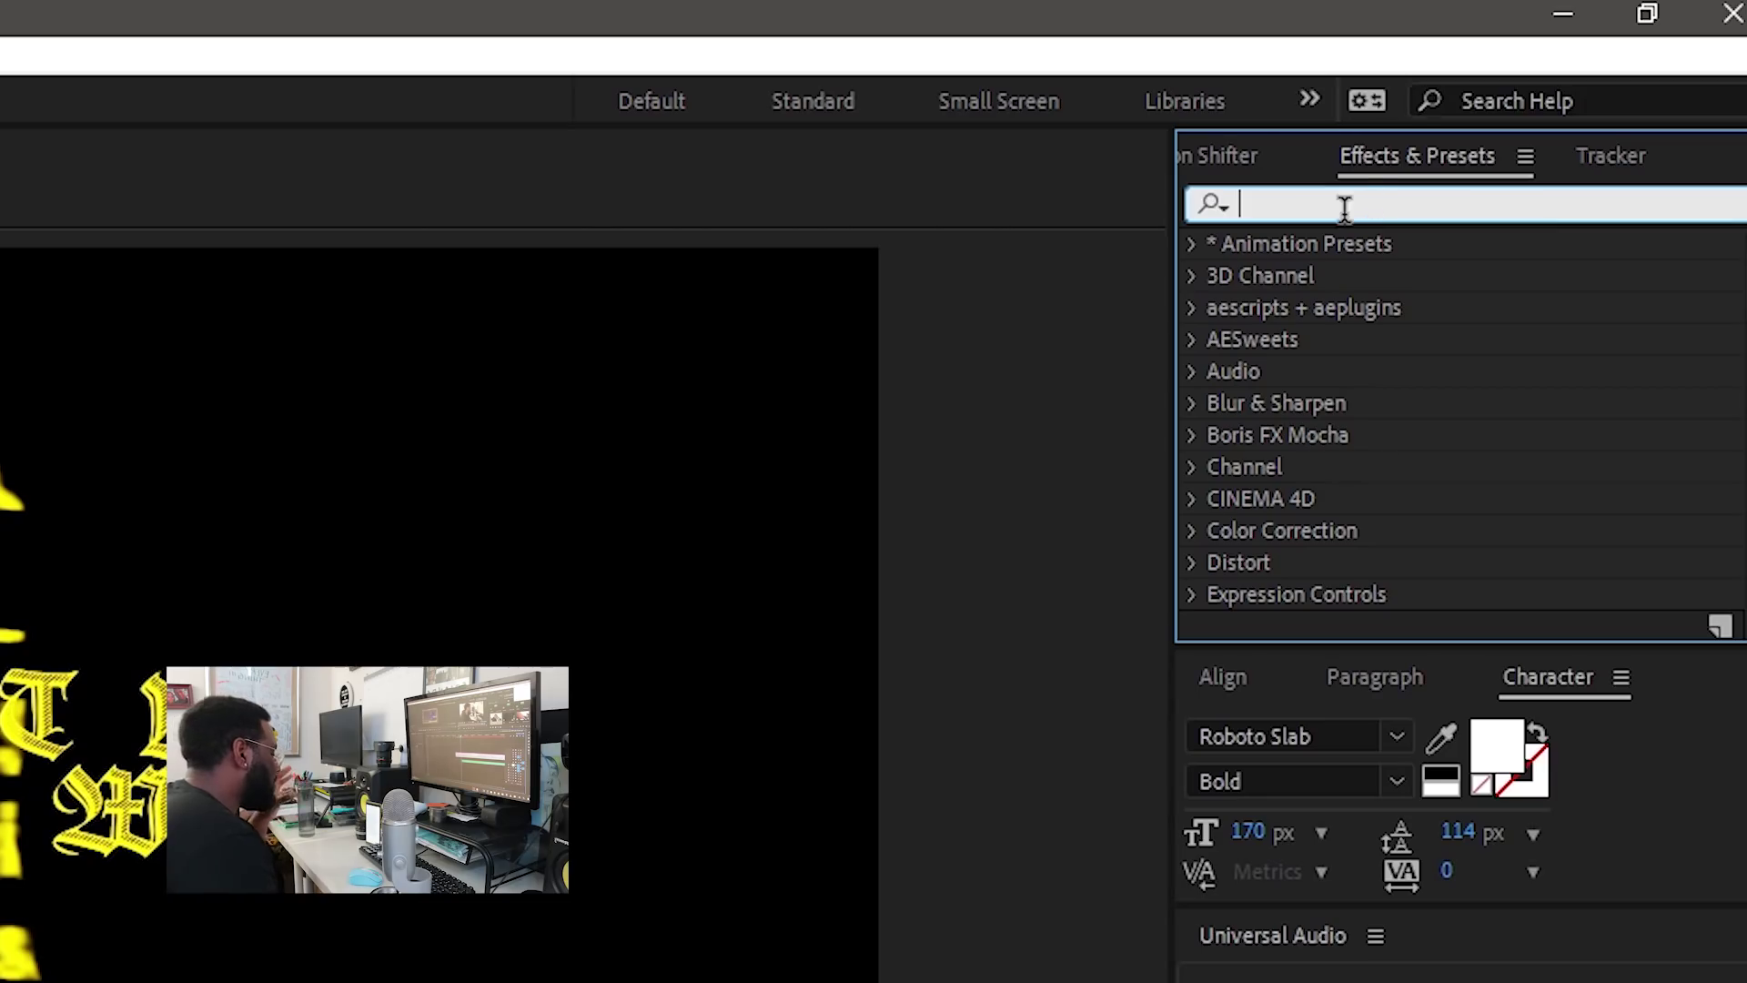
type("cu")
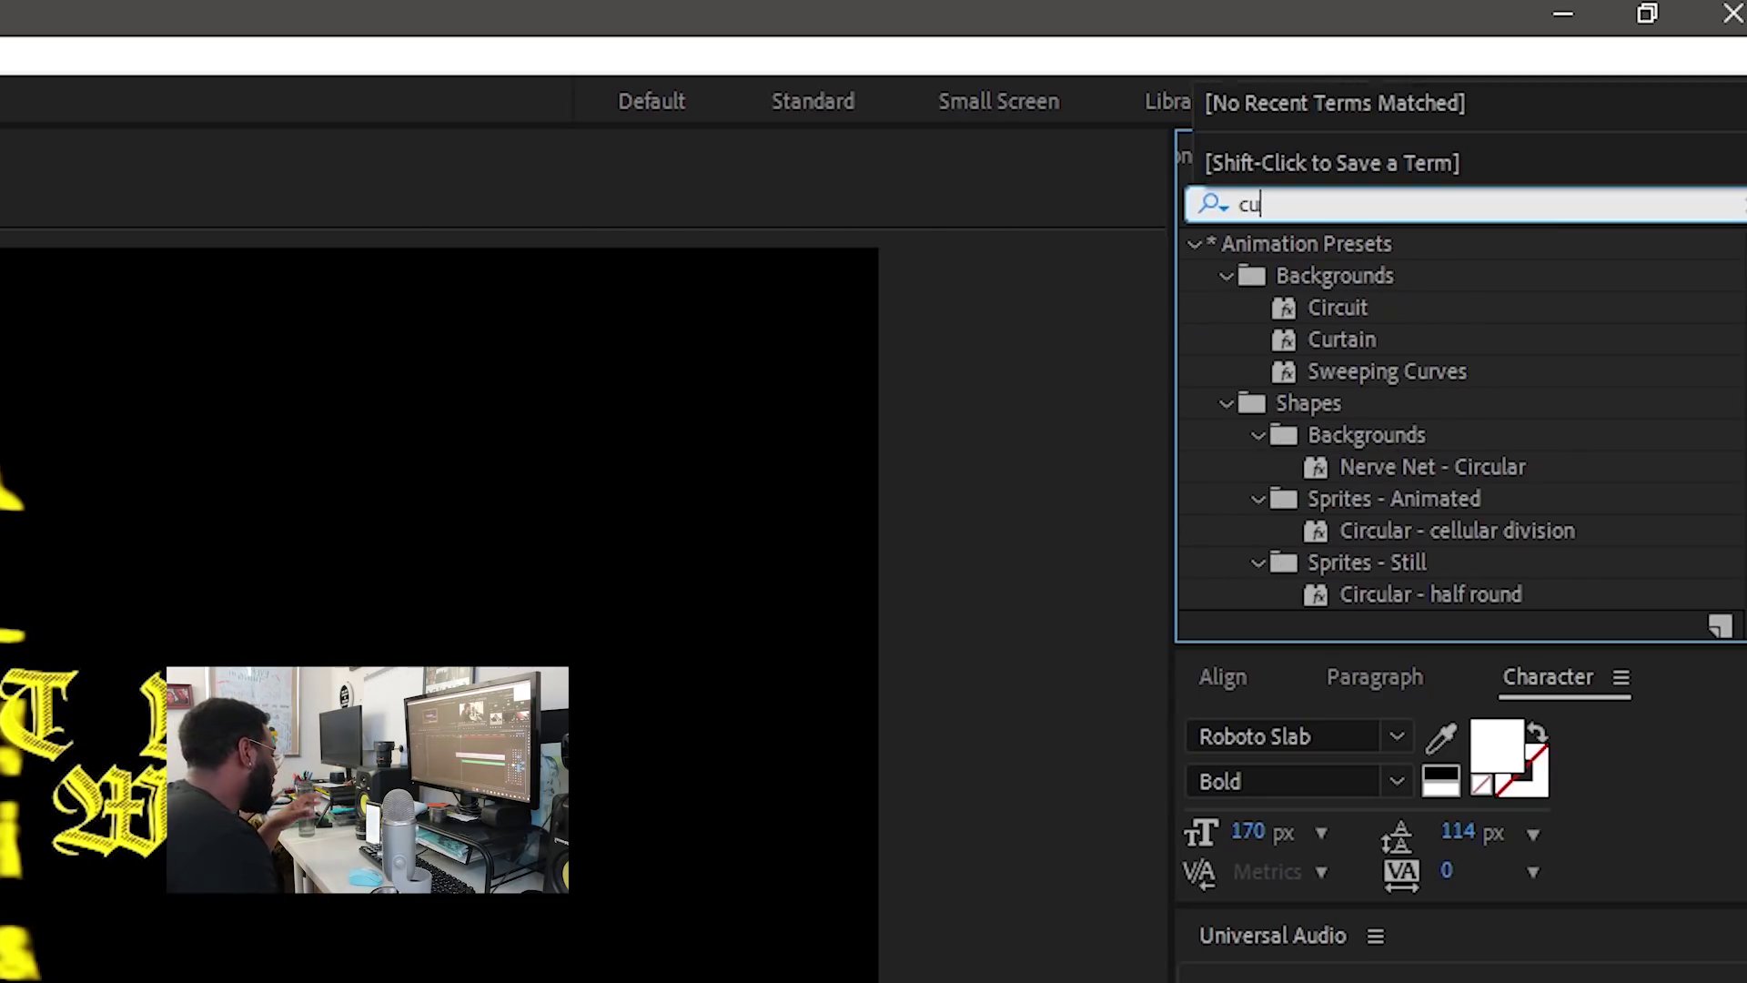
type("rves")
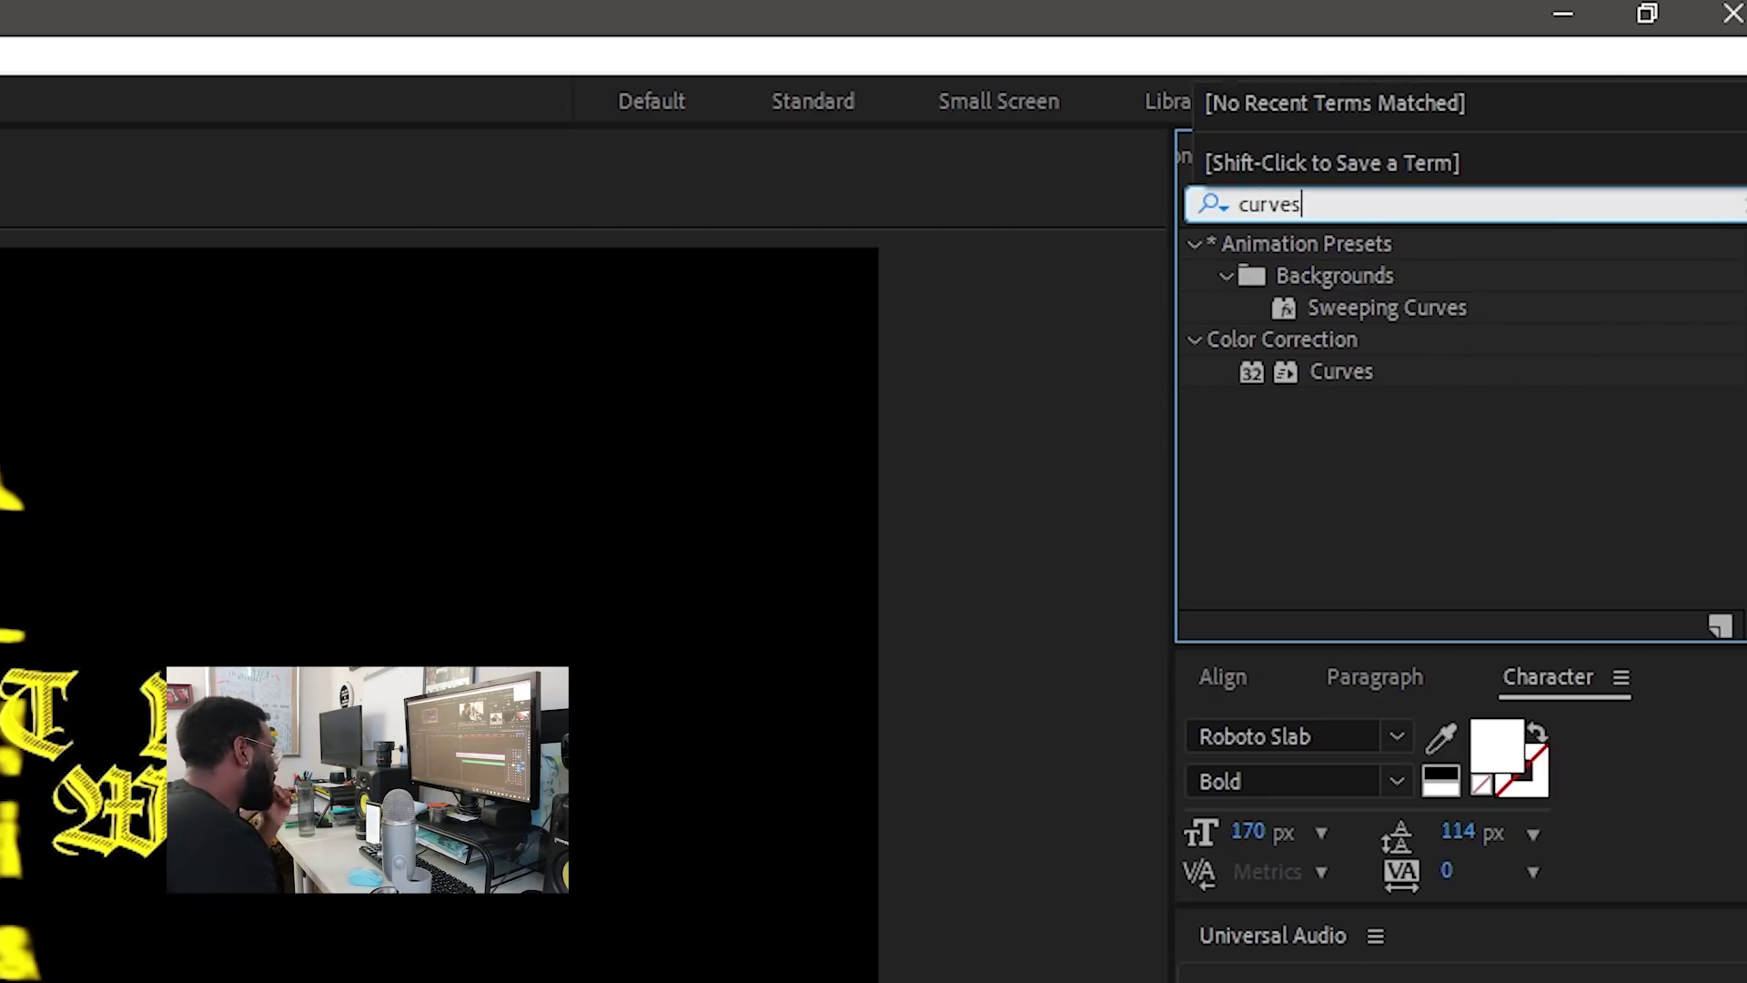
left_click(1317, 373)
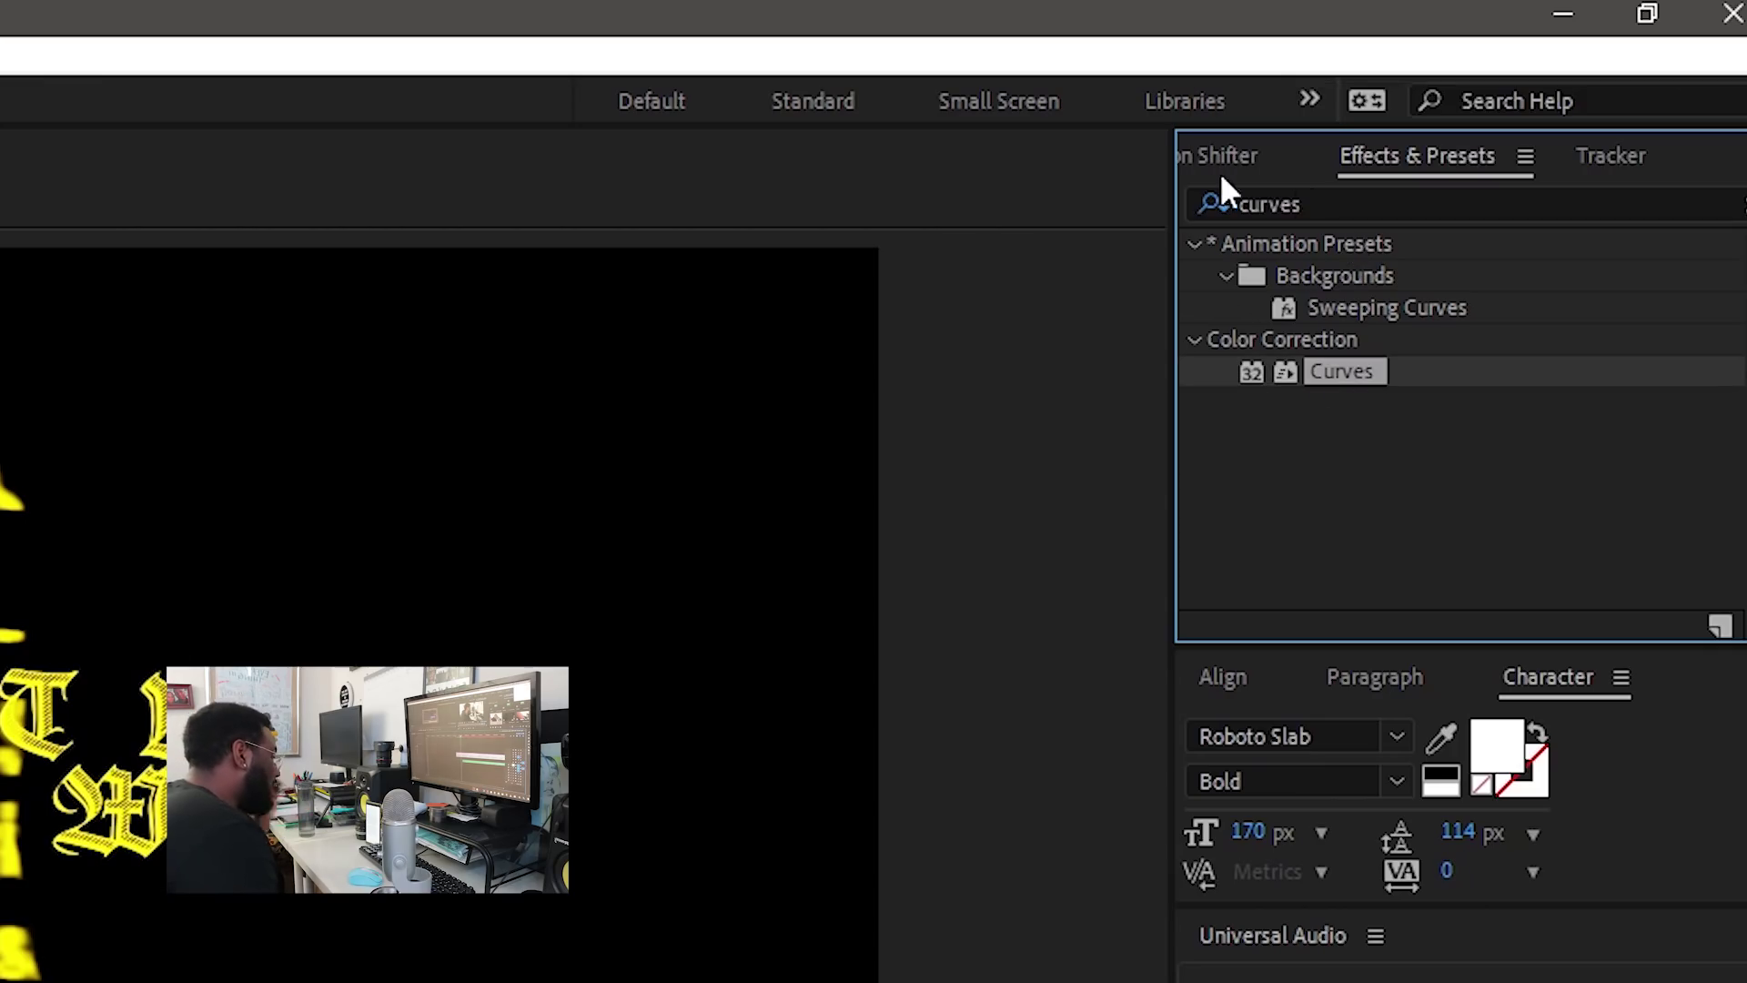
left_click_drag(1121, 421, 671, 502)
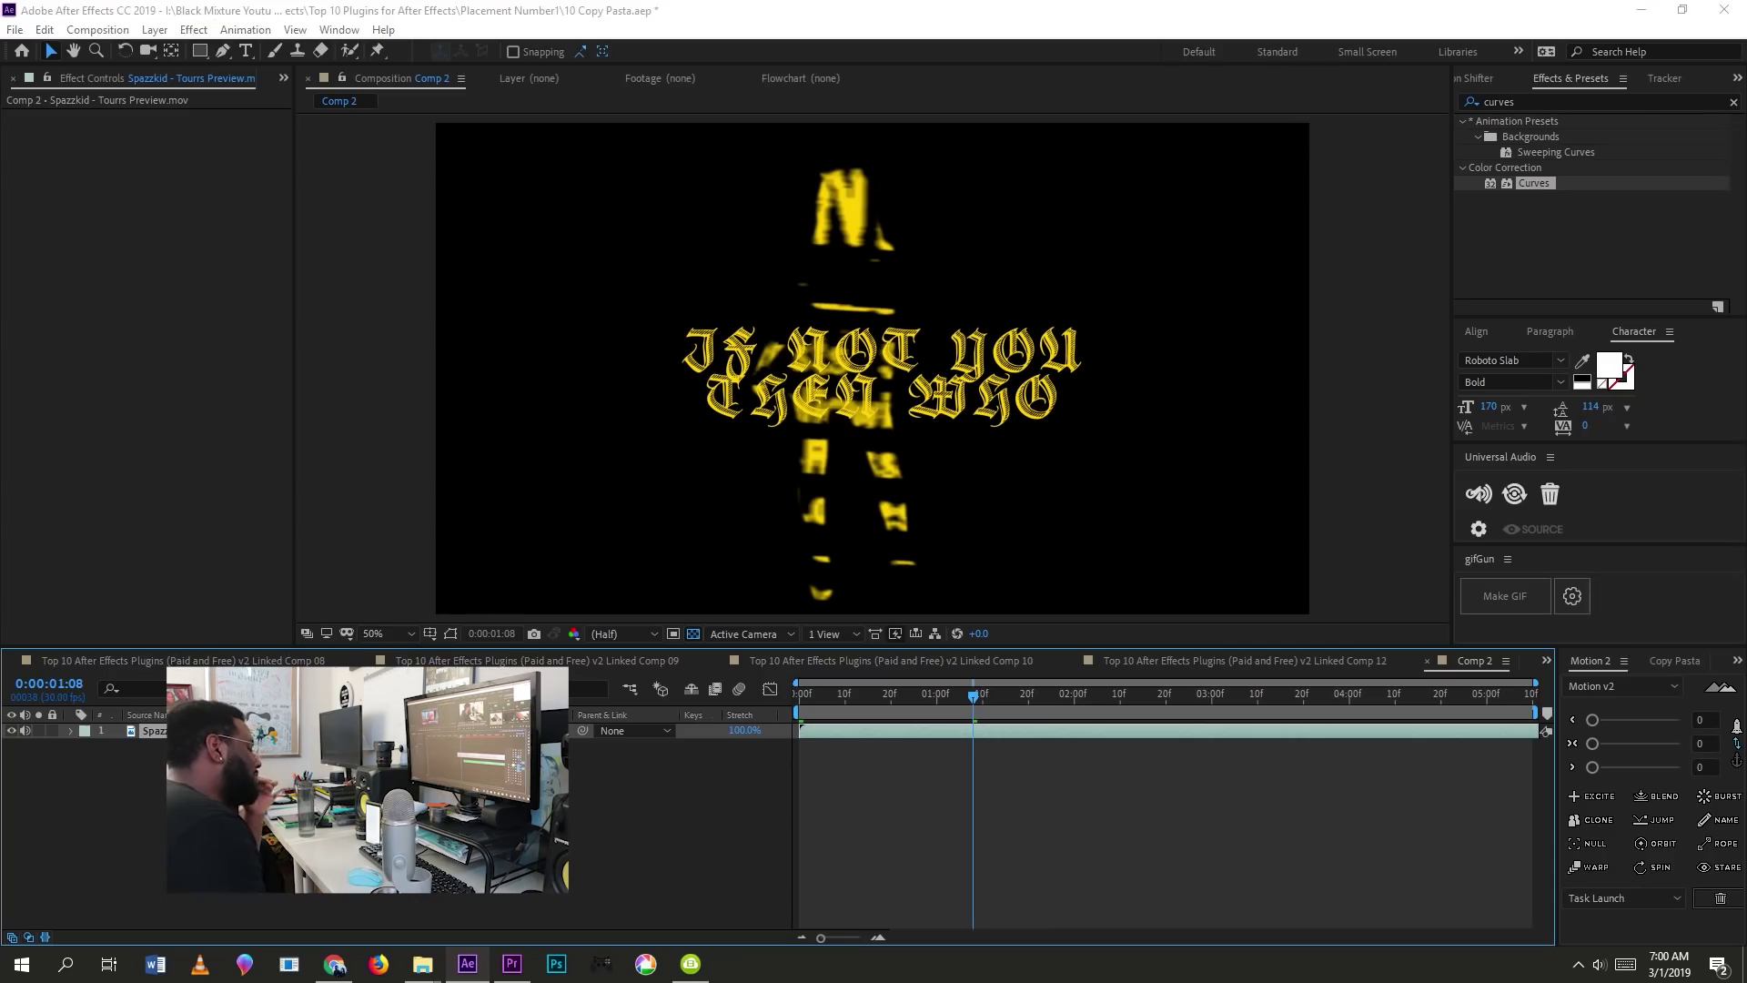
Step: Apply the Calculations effect through the FX Console quick search
key("ctrl+space")
type("c")
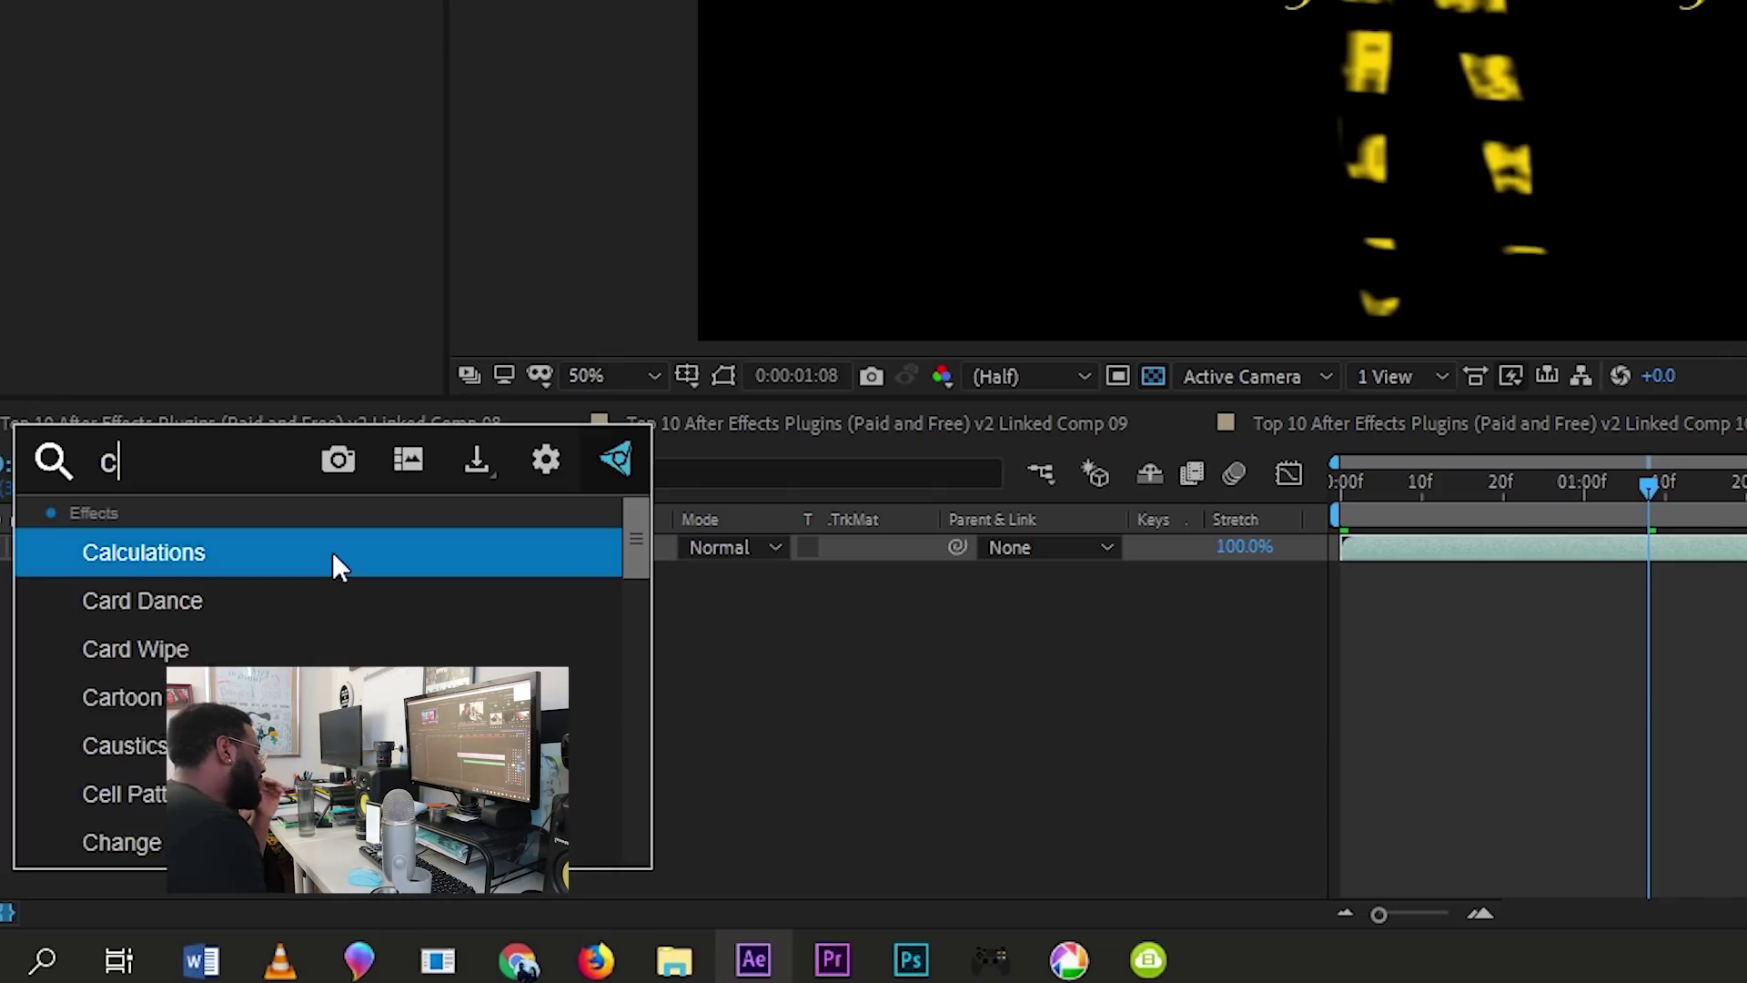
left_click(331, 551)
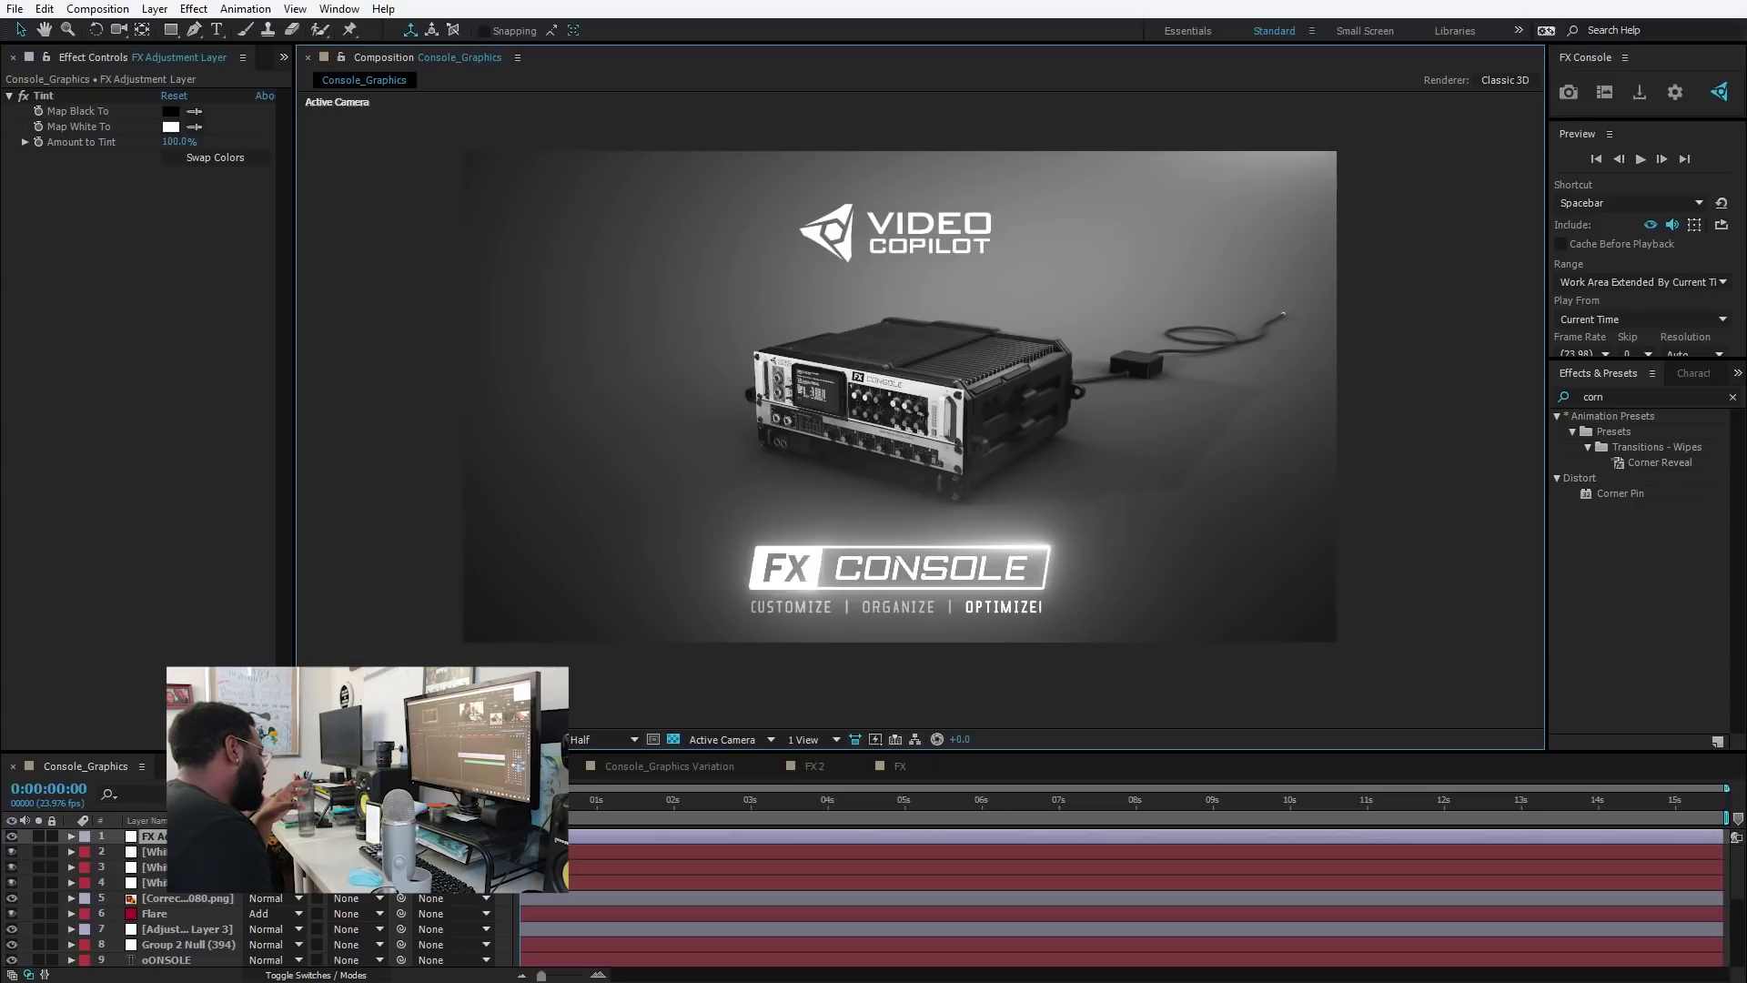
Step: Preview the third, purple, pink and green saved snapshots in the FX Console gallery
left_click(1607, 93)
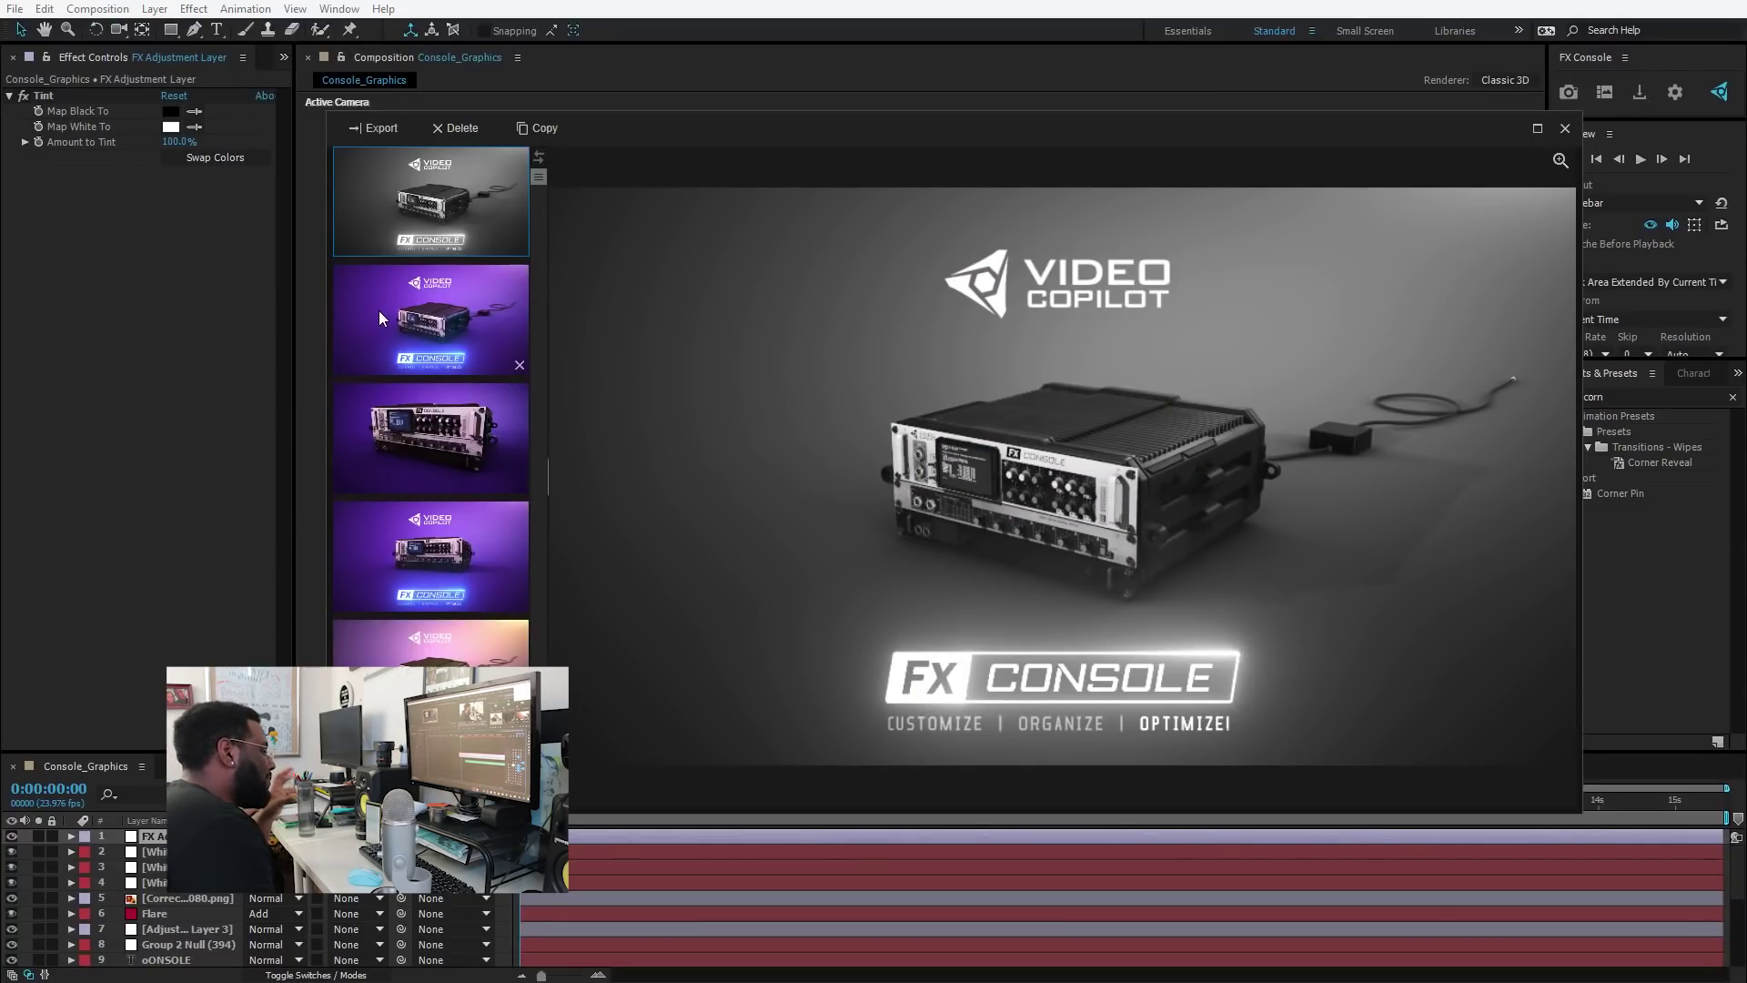
left_click(418, 429)
left_click(419, 555)
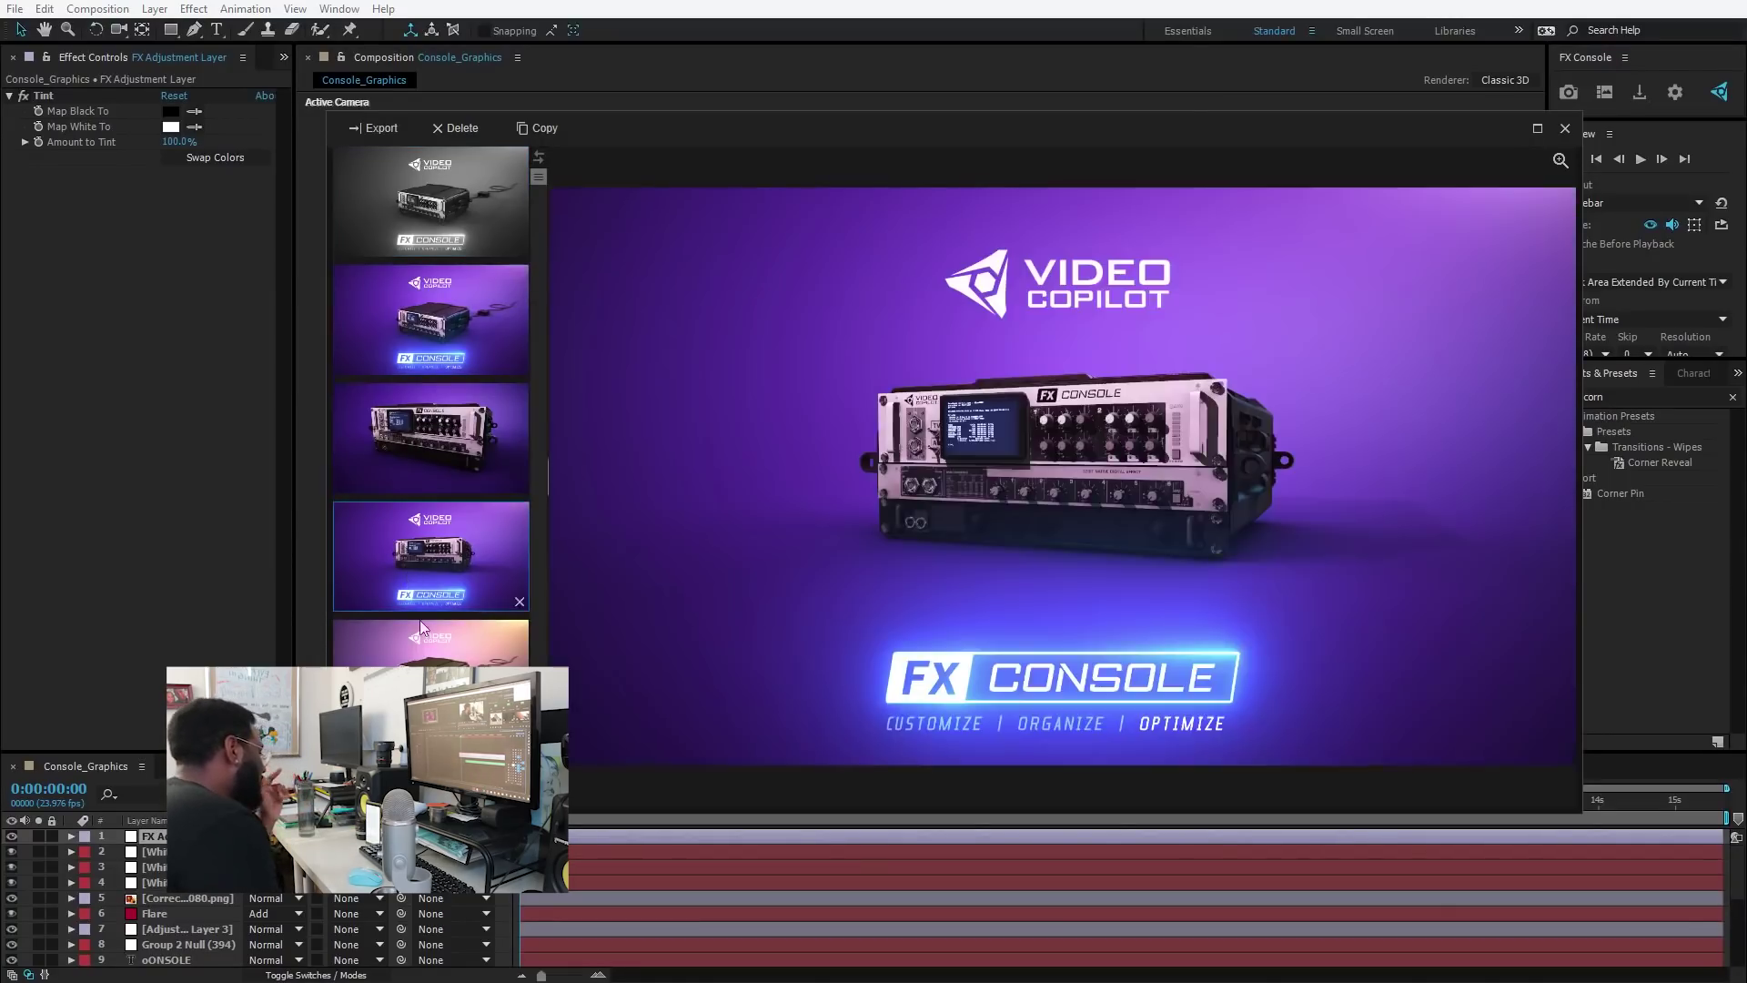
scroll(418, 619, "down", 1)
left_click(424, 526)
scroll(437, 410, "down", 3)
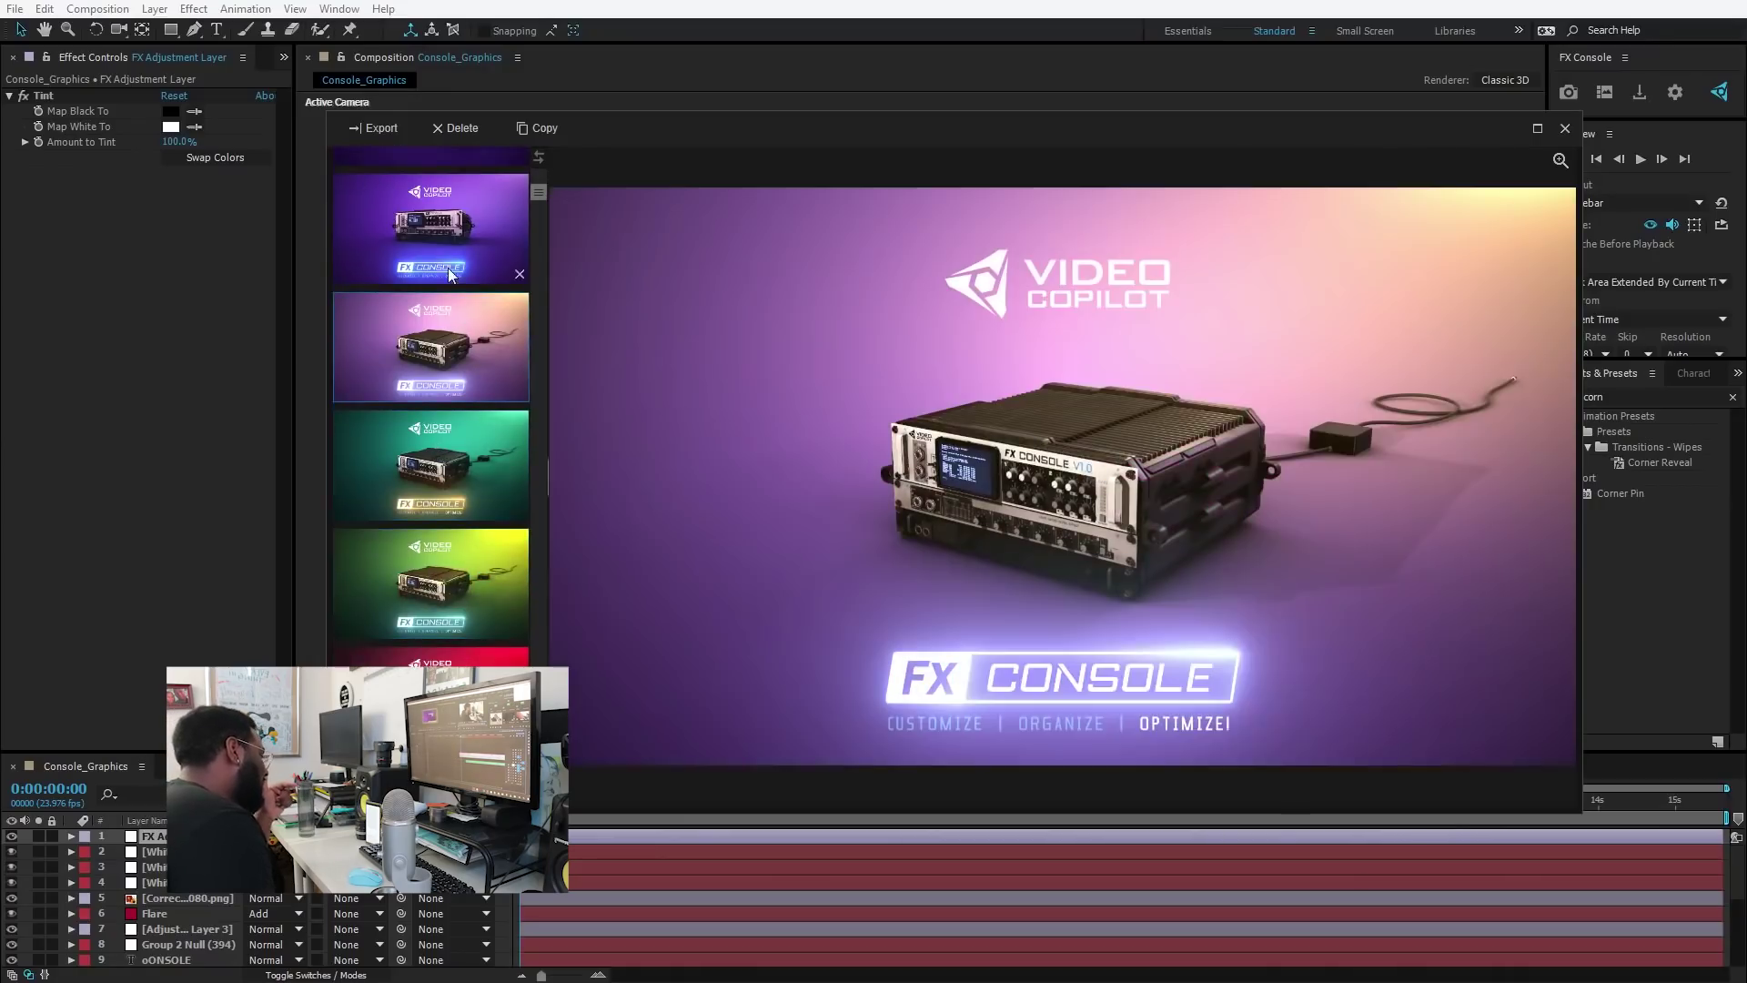
scroll(441, 346, "down", 1)
left_click(434, 402)
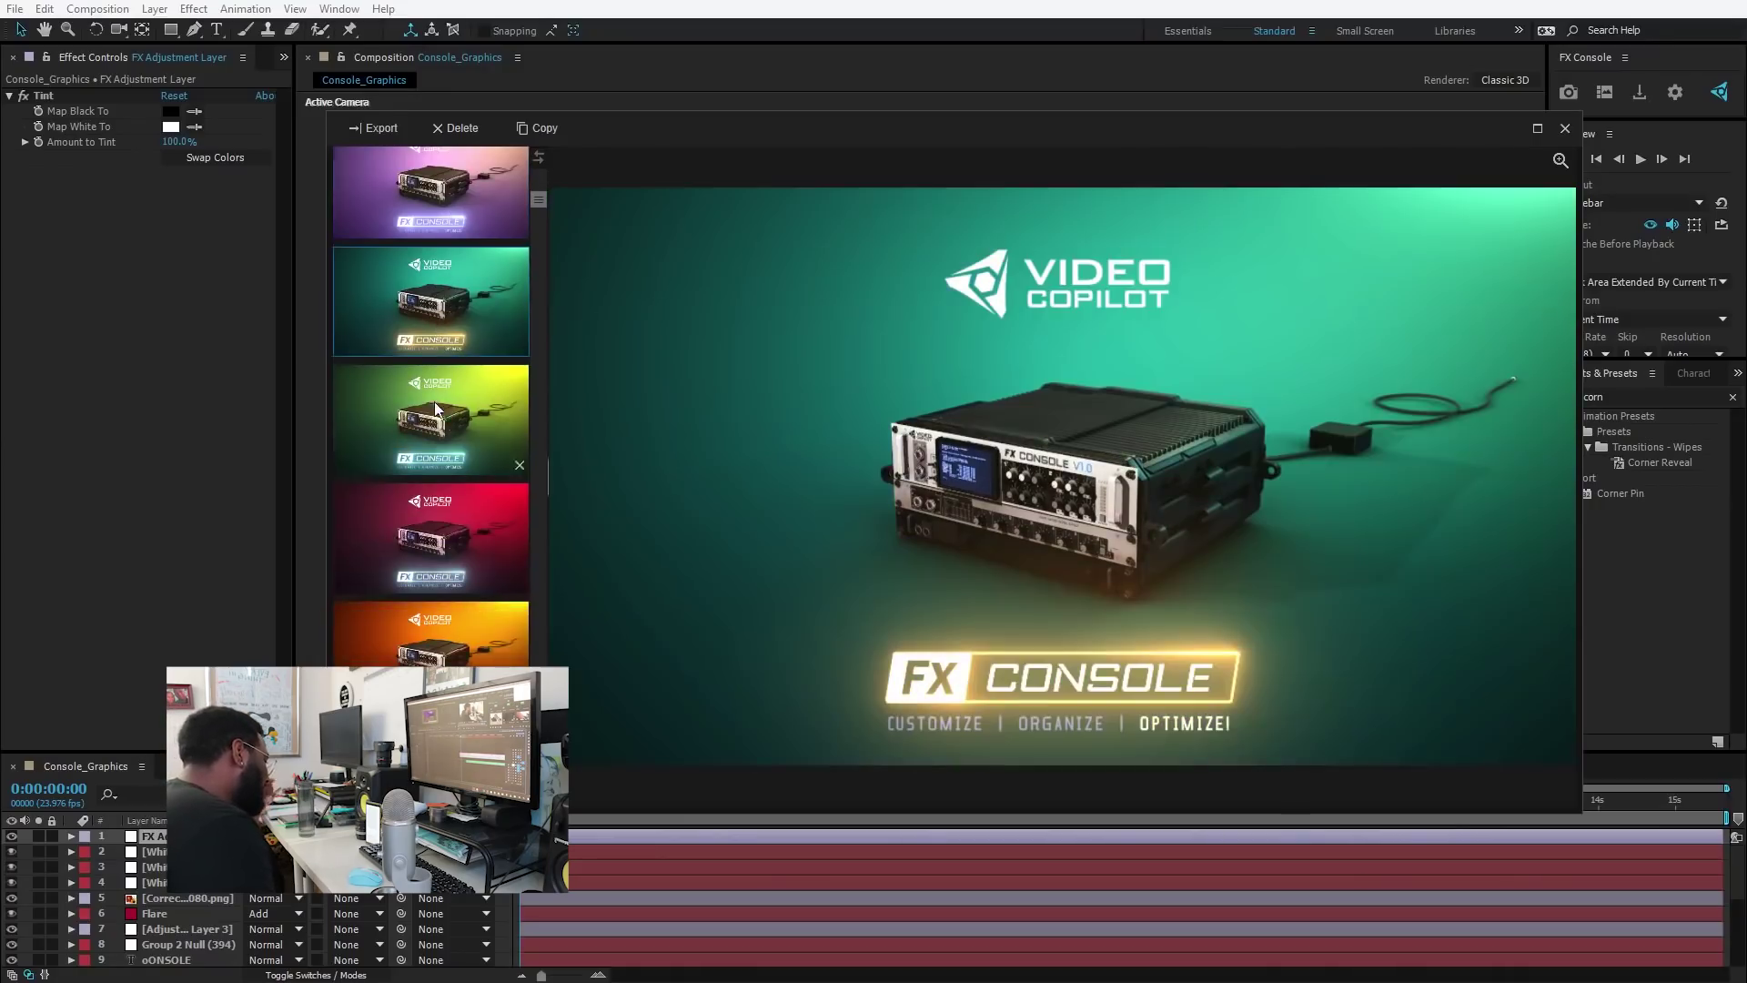
Step: Select the red snapshot together with the orange one for export
scroll(434, 402, "up", 1)
scroll(500, 415, "down", 1)
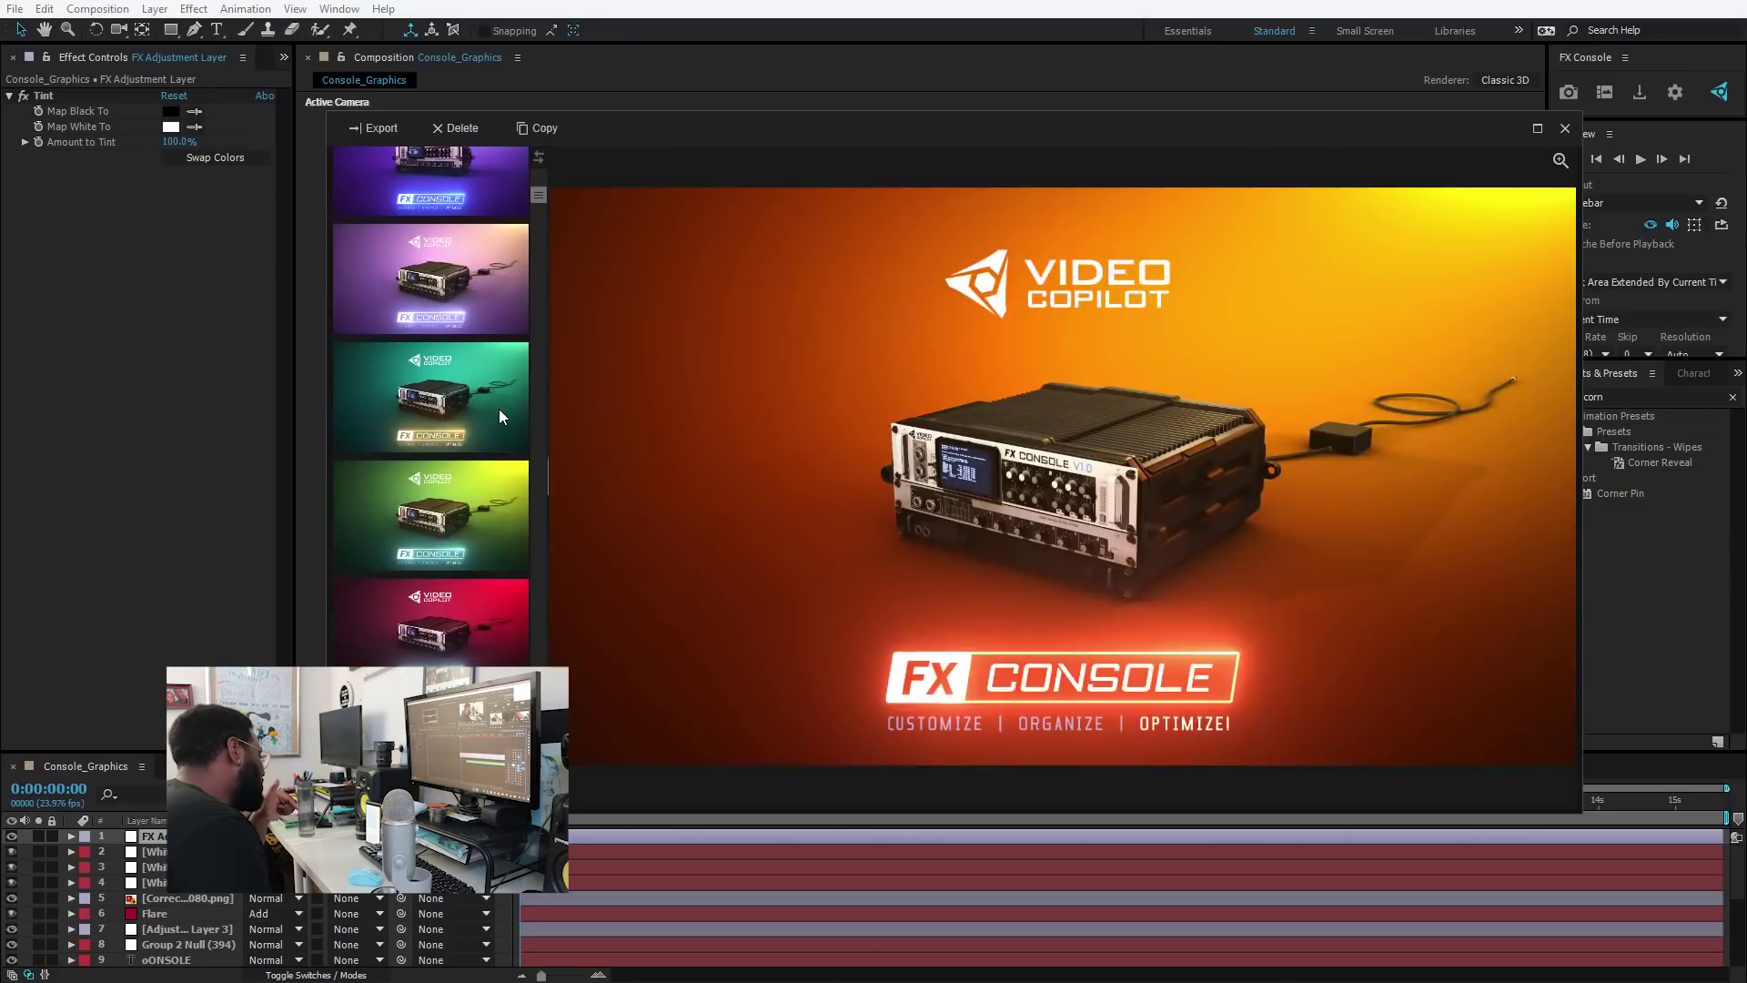
scroll(483, 401, "down", 2)
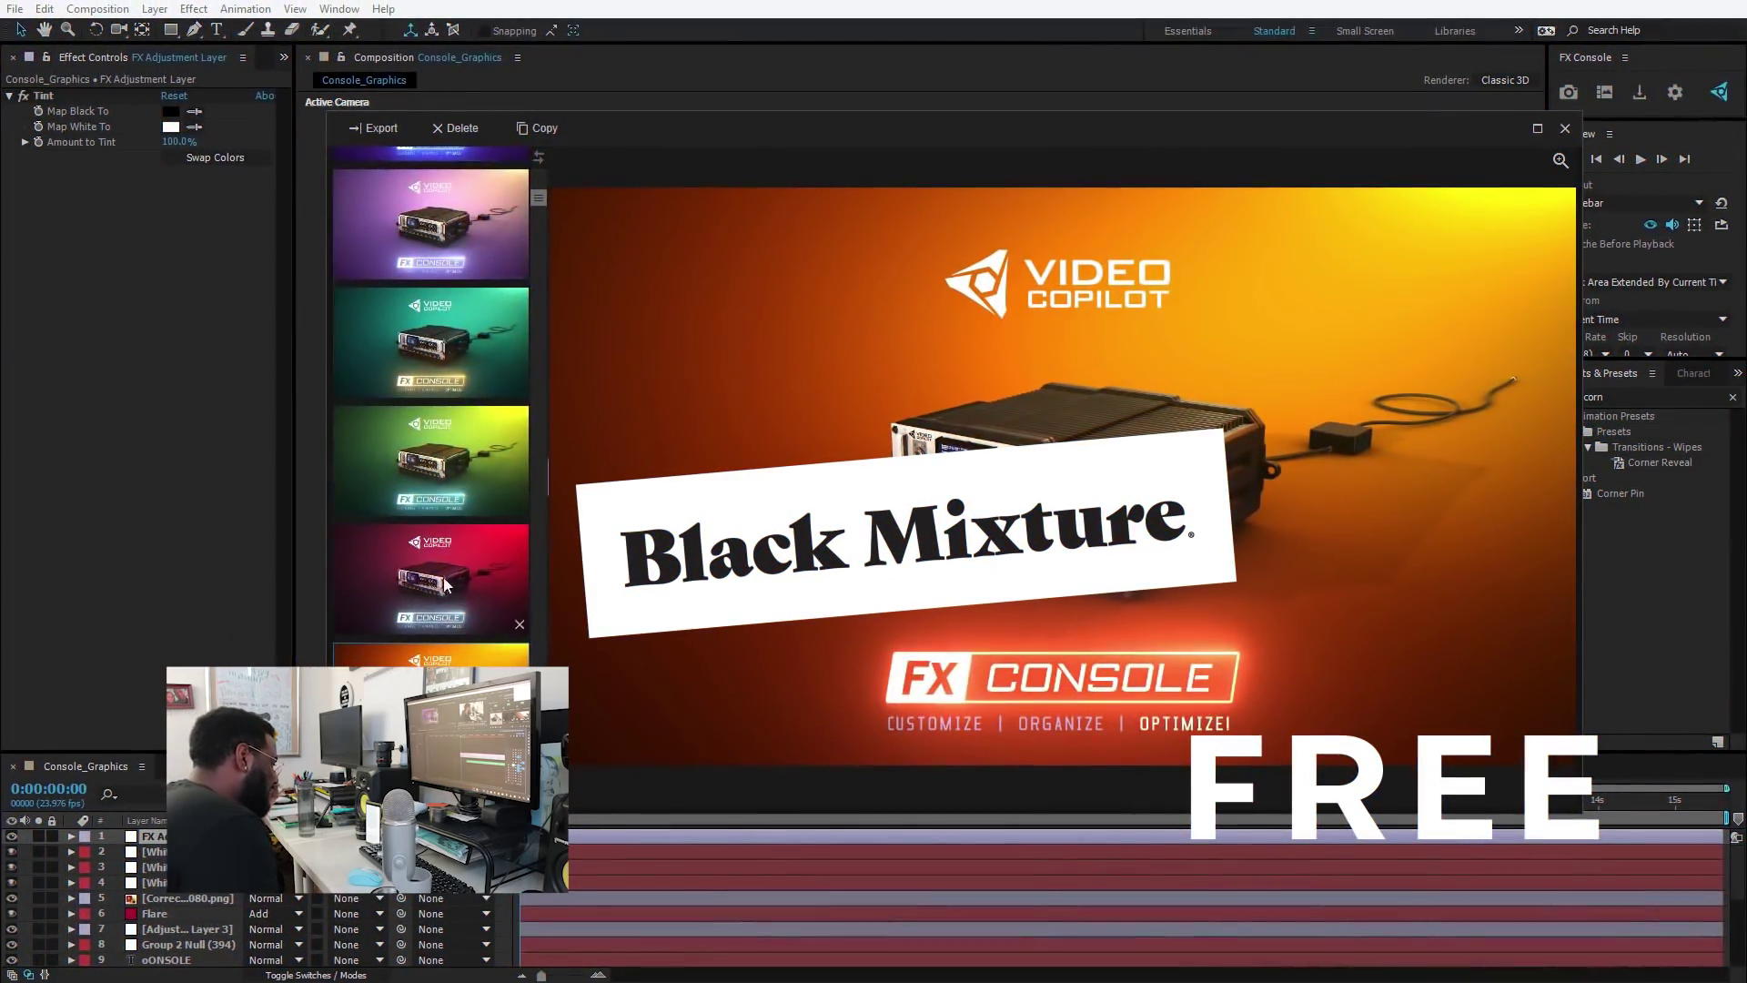
left_click(446, 588, "ctrl")
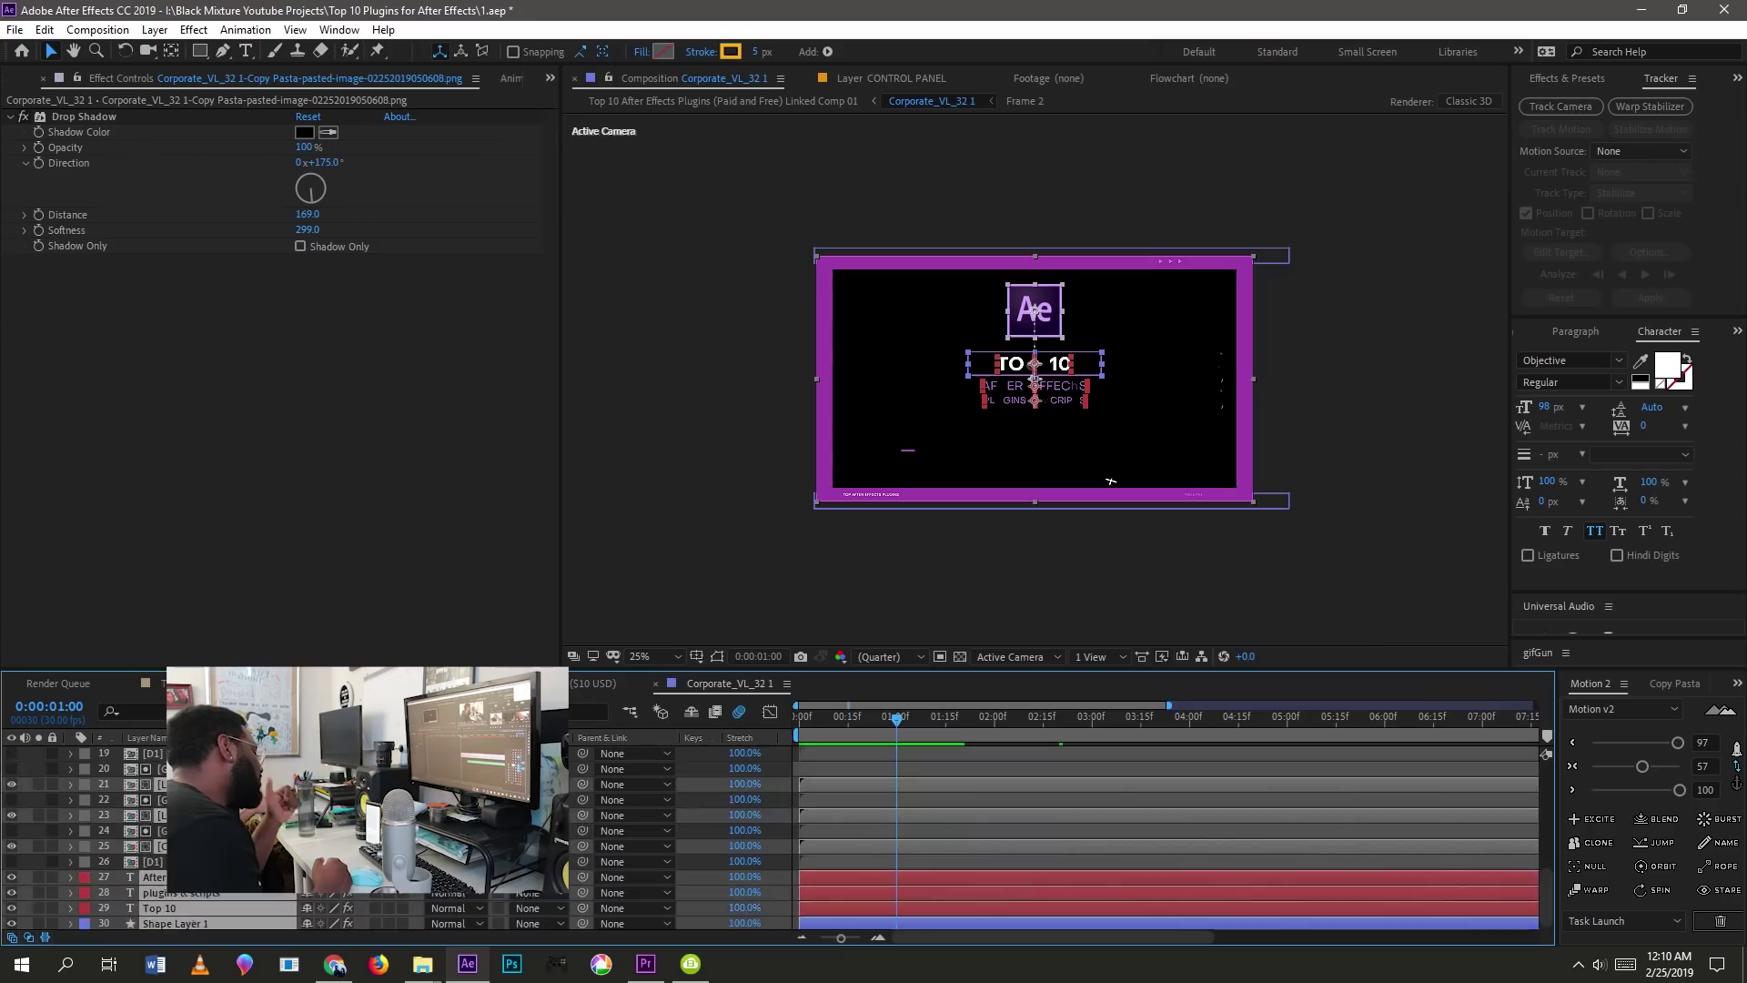
scroll(637, 837, "up", 3)
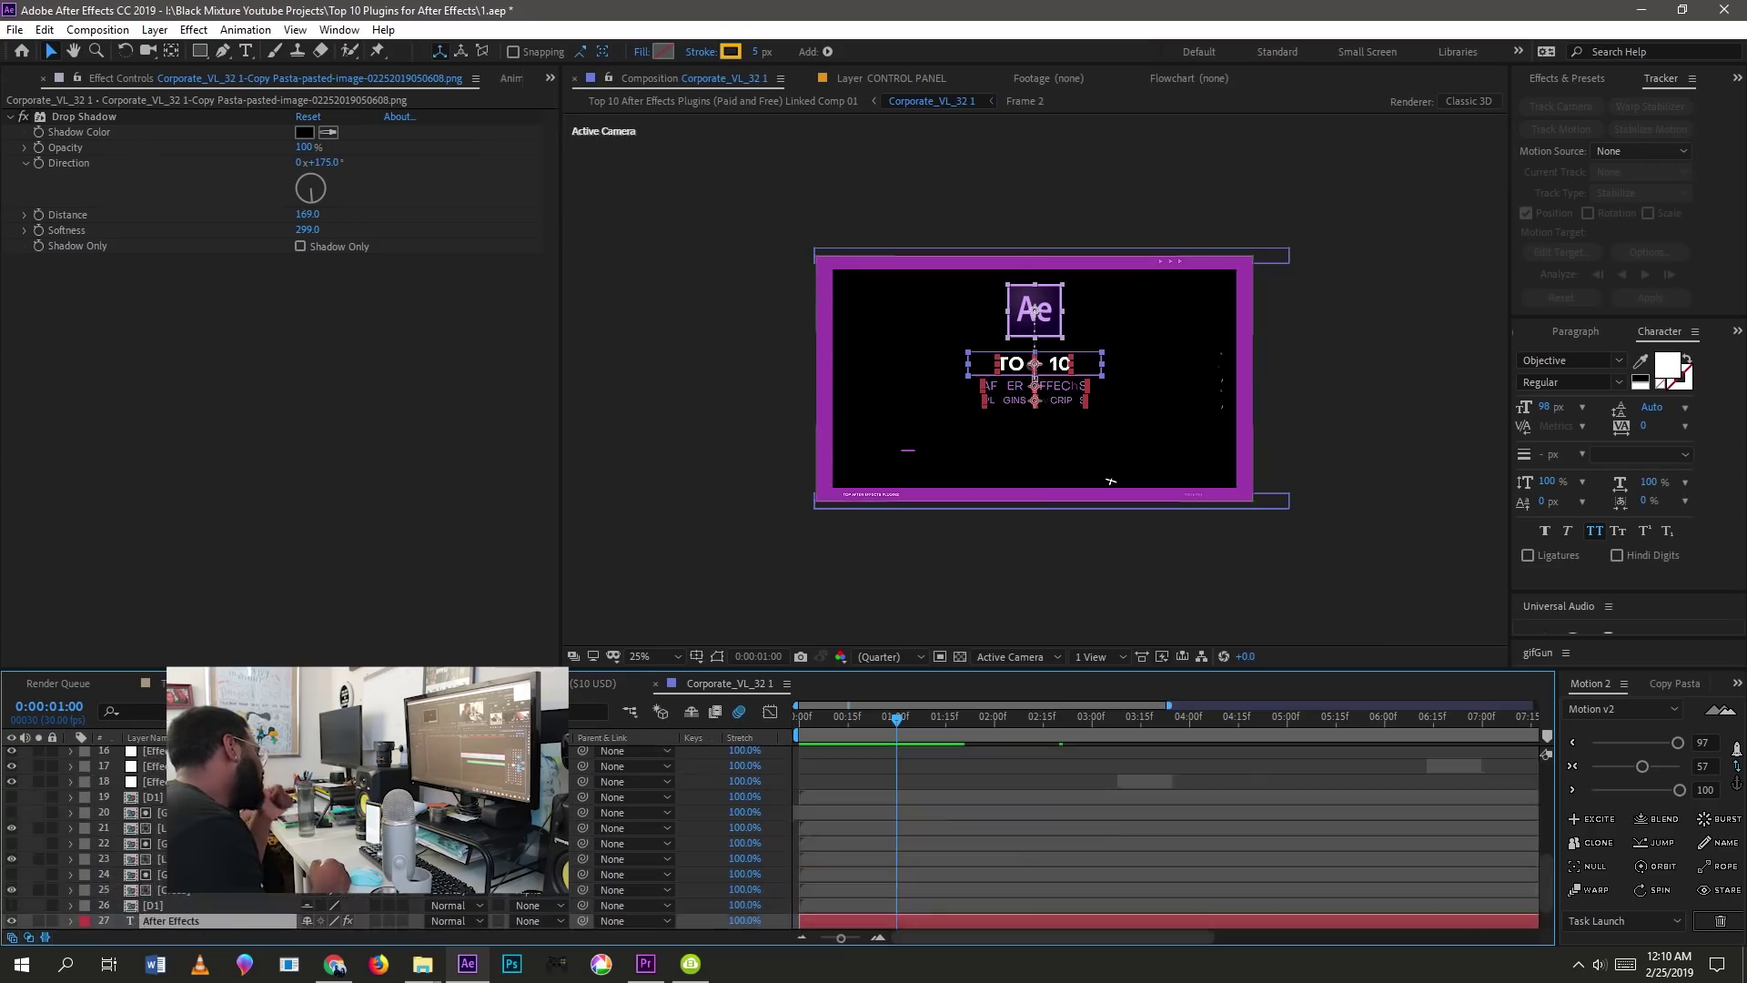
Step: Enlarge the preview and advance to about 0:00:03:03 in Corporate_VL_32 1
key("period")
key("comma")
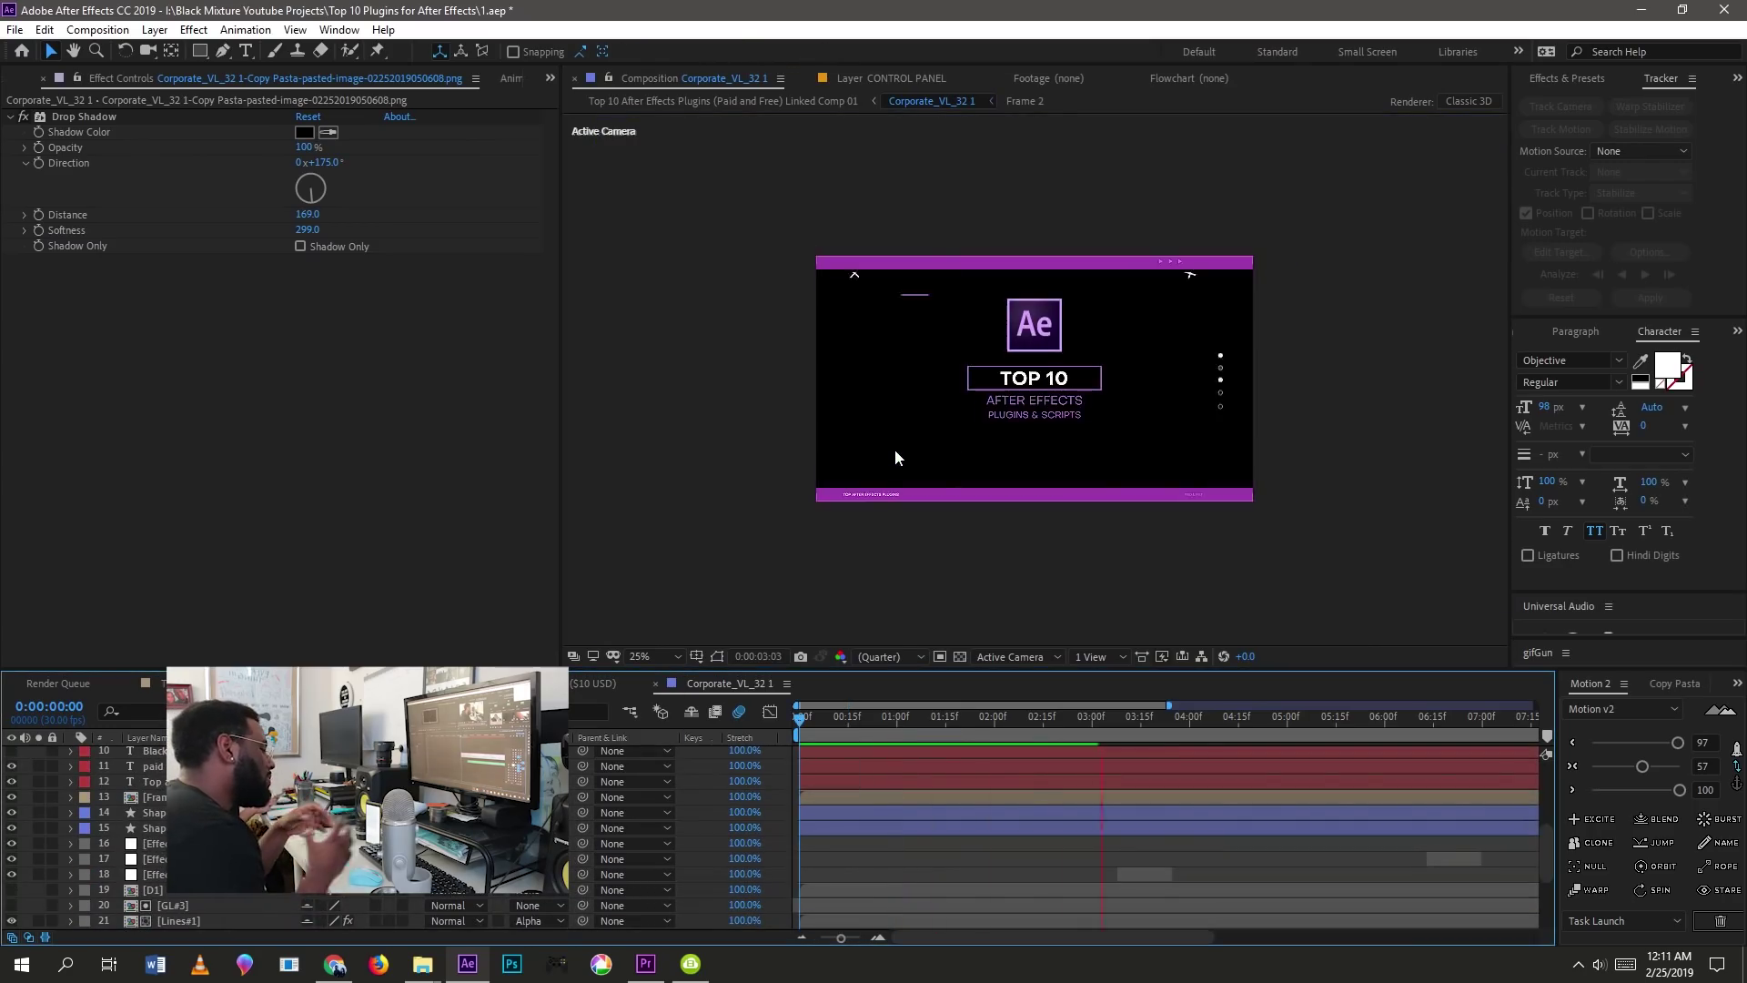